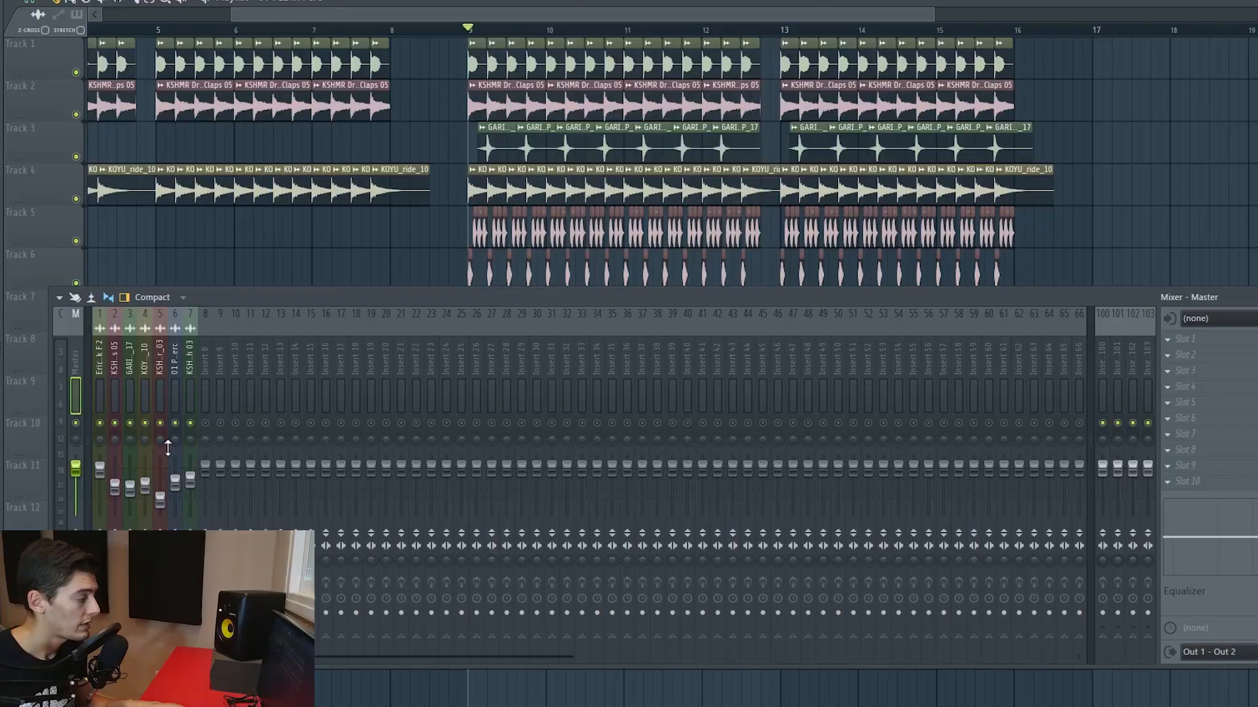
- Look through the mixer inserts for the kick, claps, shaker, percussion and crash to review their effect slots
left_click(103, 364)
left_click(118, 363)
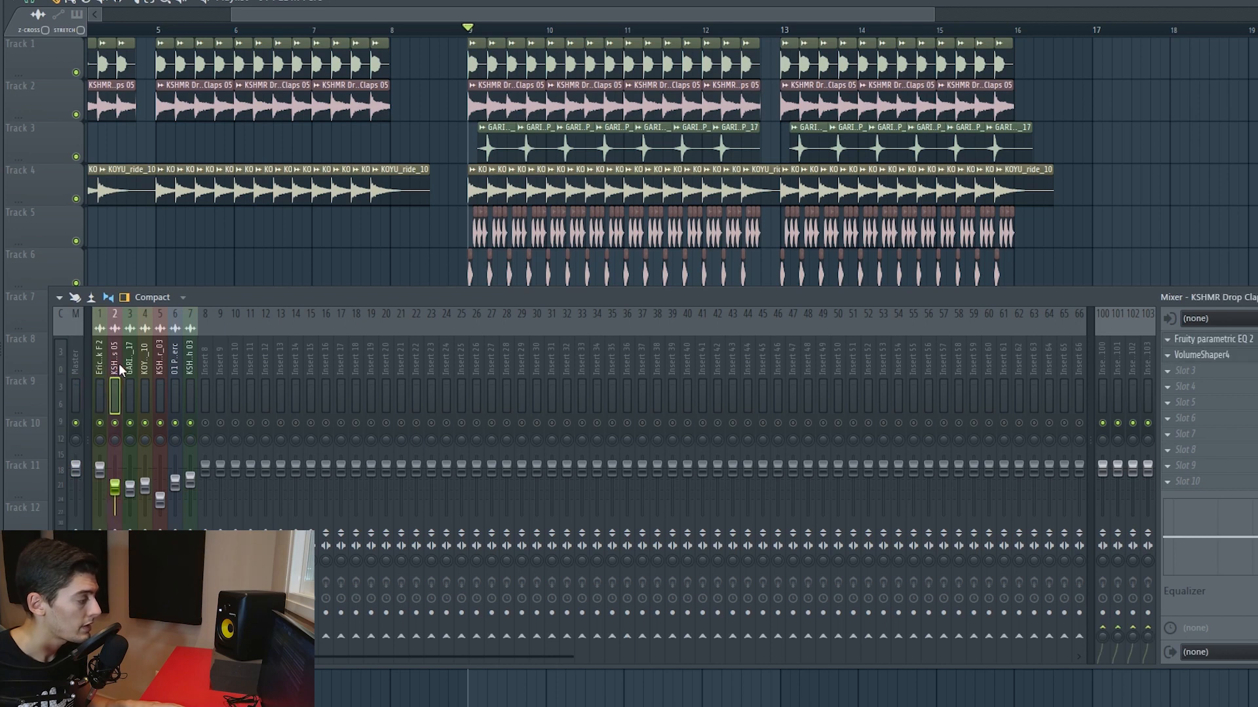
left_click(159, 361)
left_click(177, 359)
left_click(190, 362)
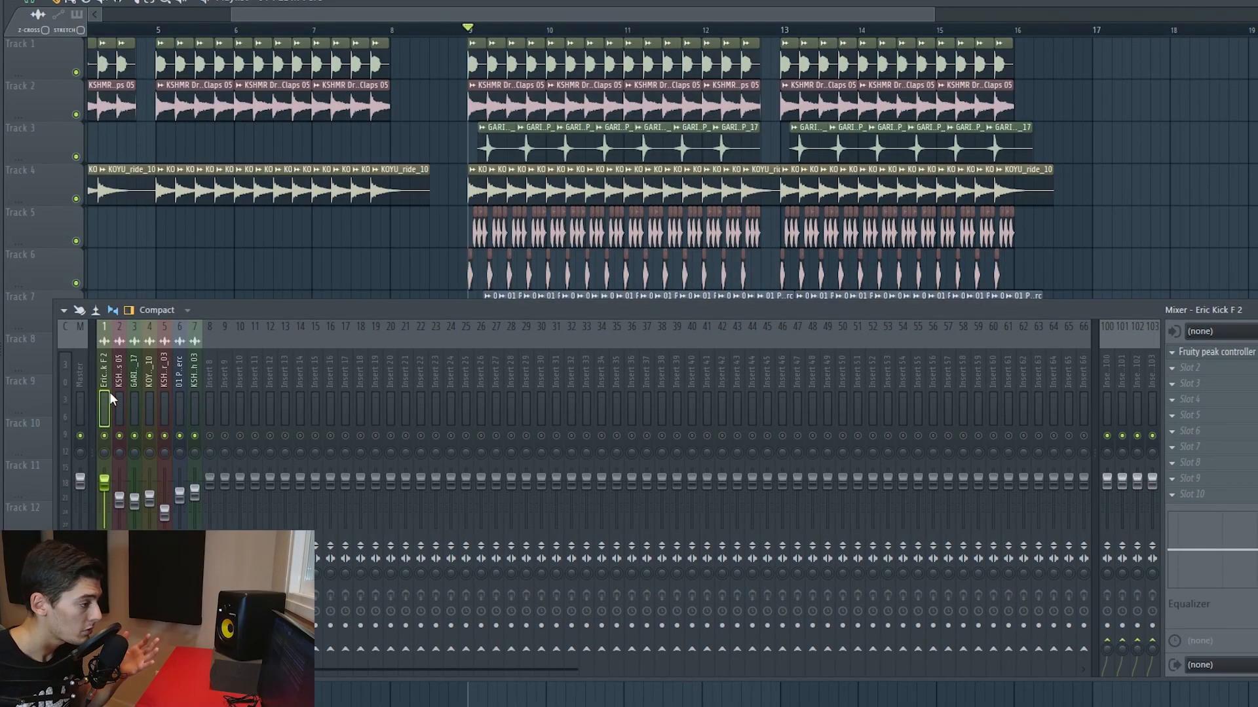
- Solo the kick and KSHMR Drop Claps 05 inserts and play the drop from bar 9
left_click(104, 436, "ctrl")
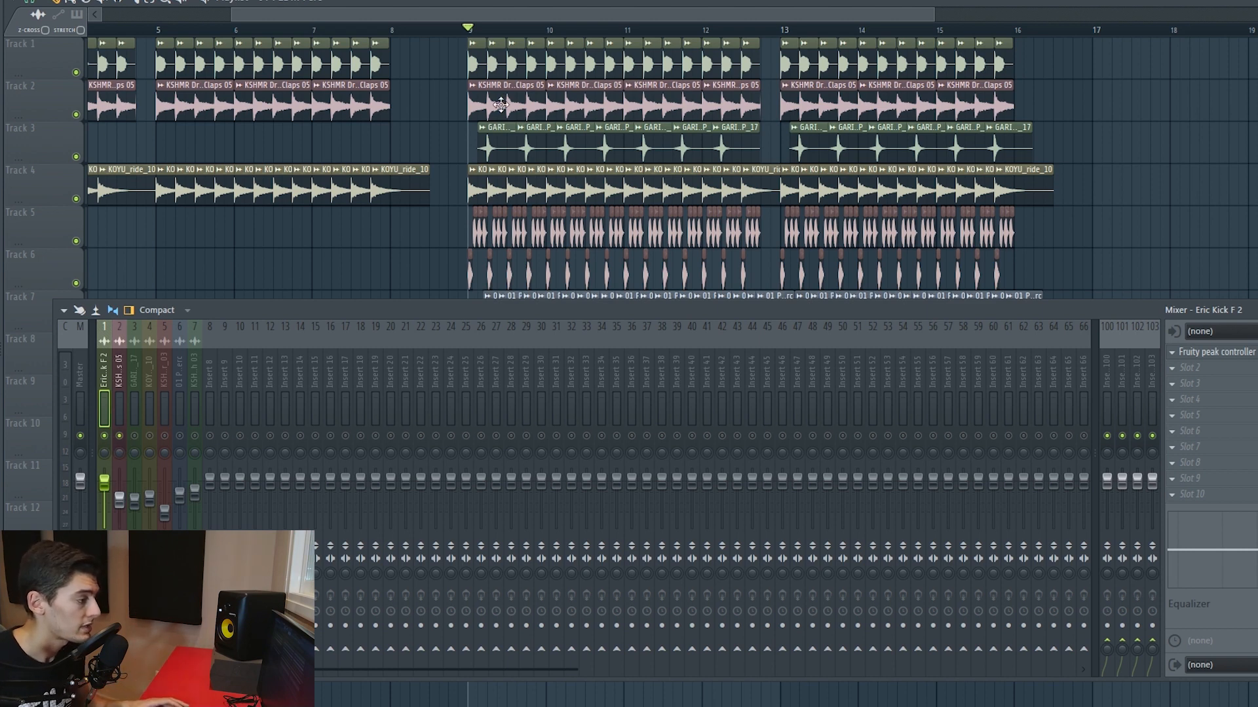
key("space")
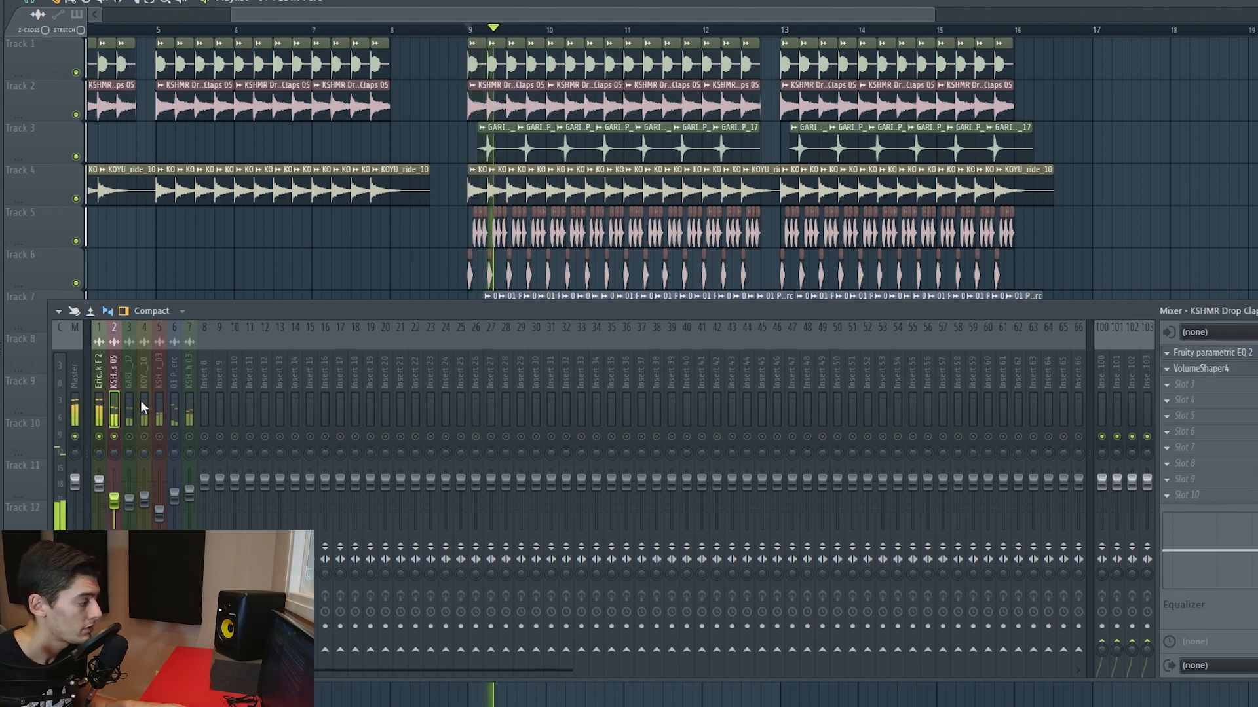
key("space")
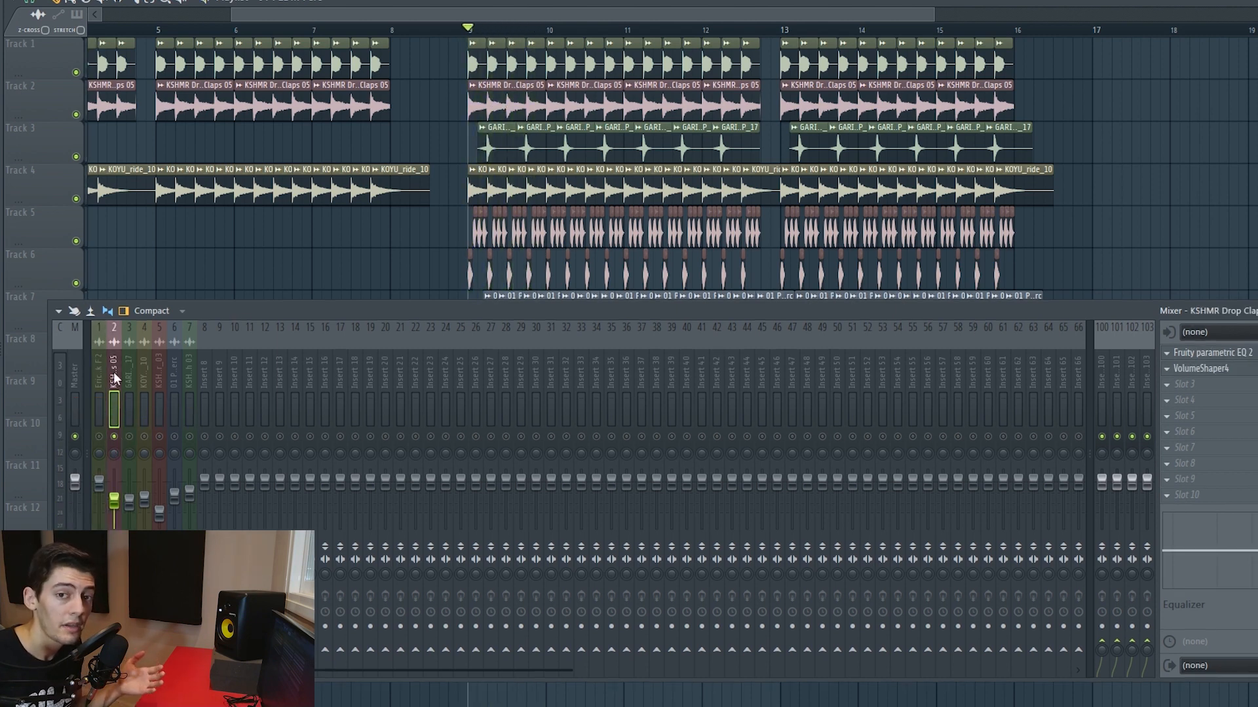
key("space")
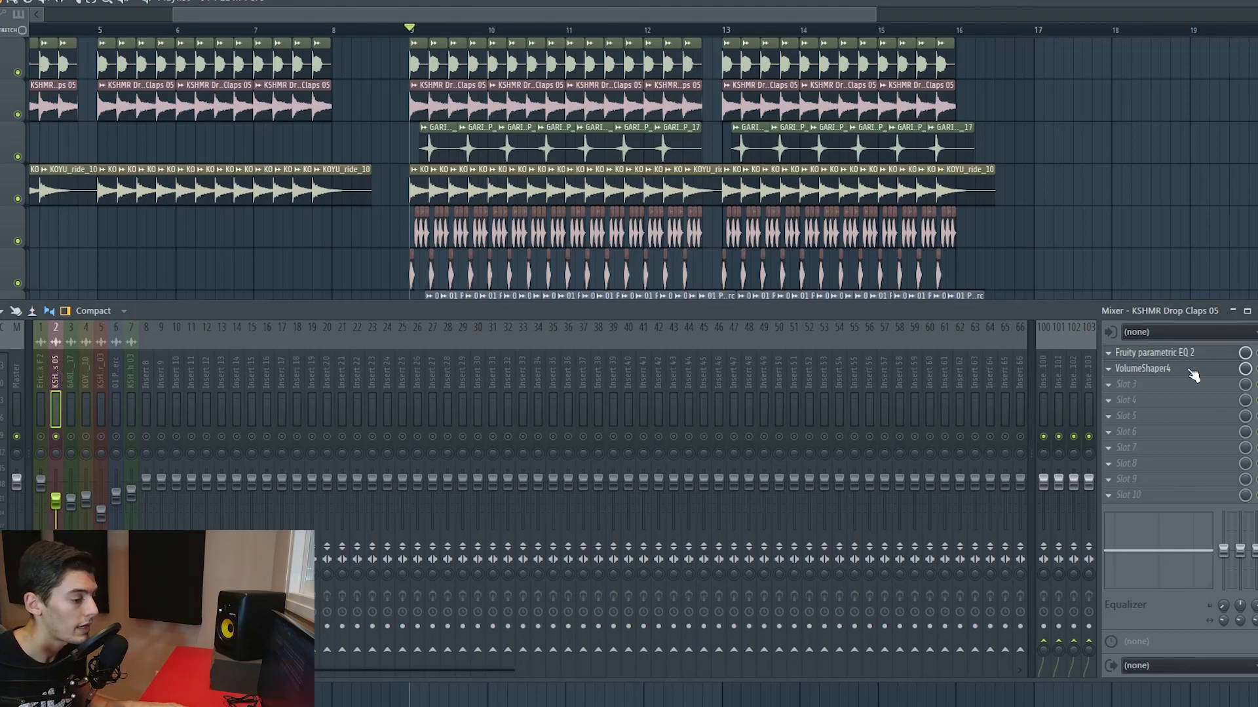
- Open VolumeShaper4 on the KSHMR Drop Claps 05 insert and compare the claps with the effect bypassed and enabled
left_click(1189, 369)
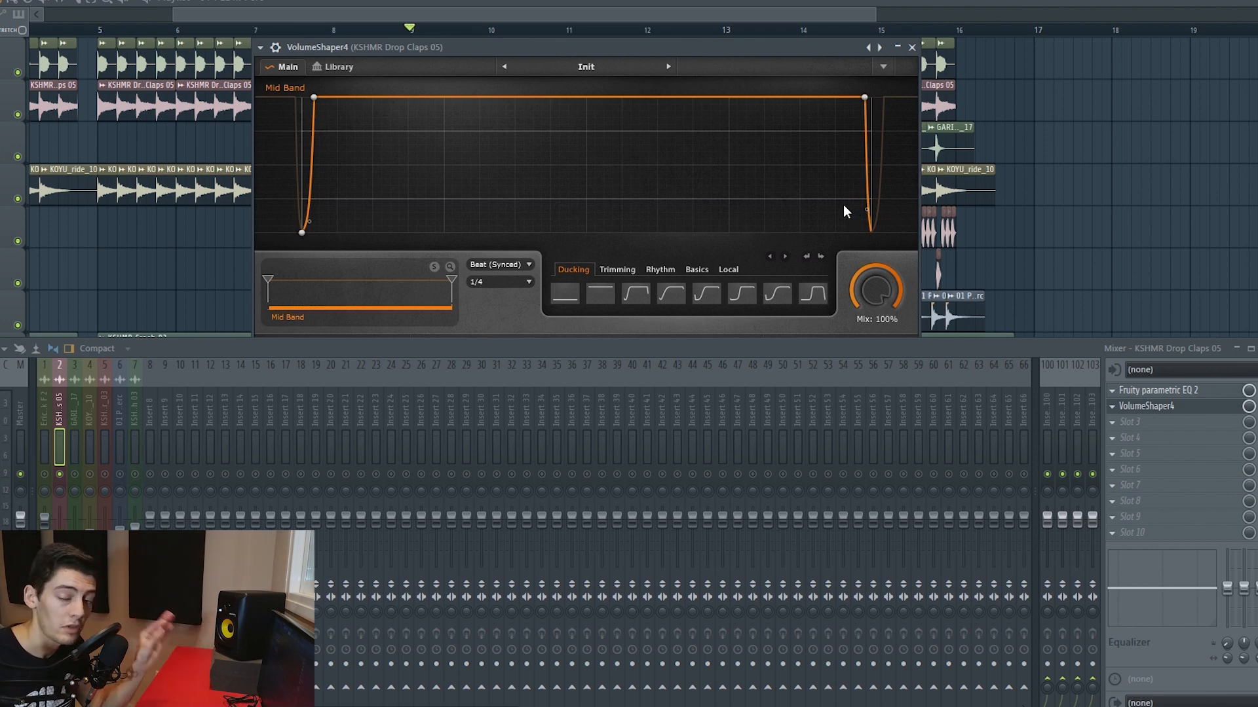
left_click_drag(1160, 348, 1145, 338)
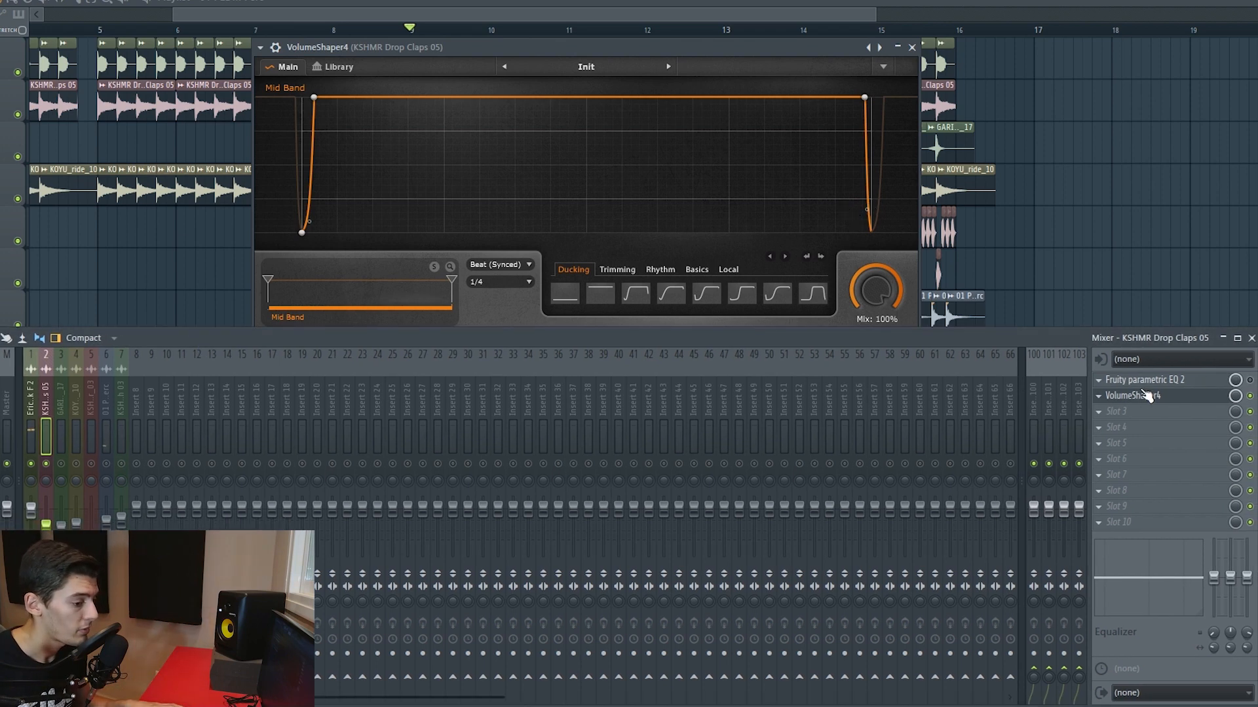
left_click(1250, 395)
key("space")
left_click(1249, 395)
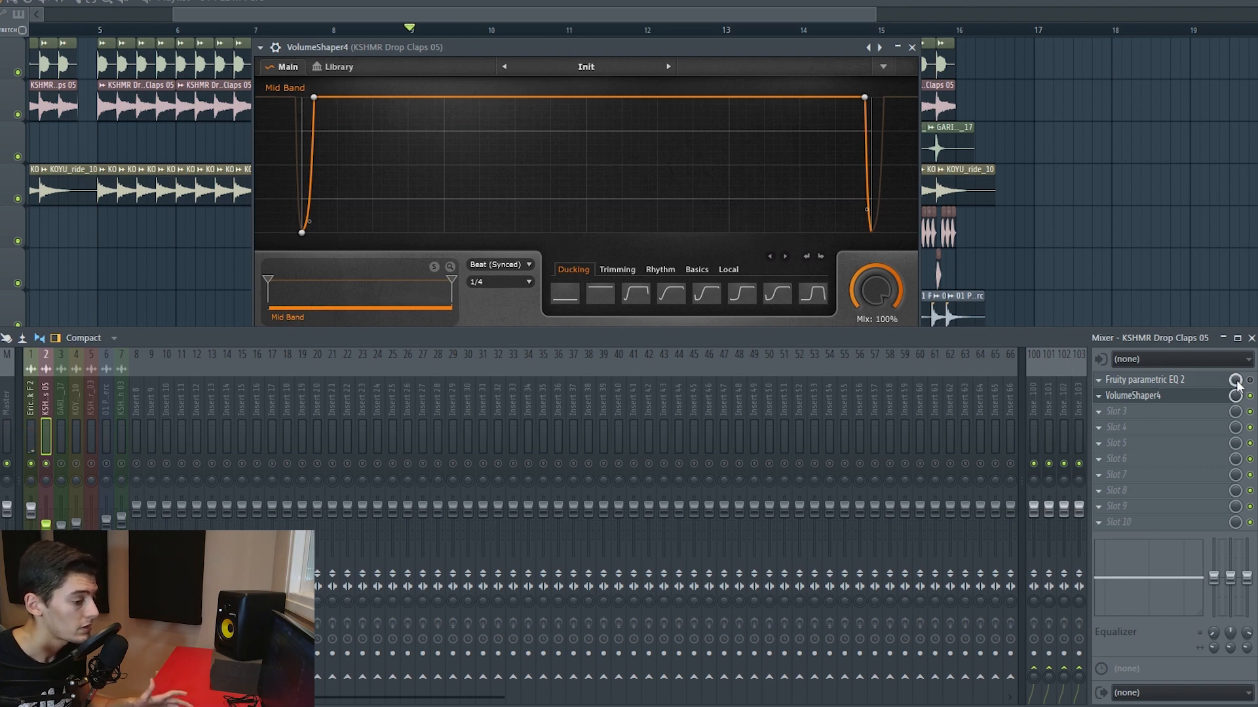
- Inspect the Fruity parametric EQ 2 curve on the KSHMR Drop Claps 05 insert
left_click(1172, 380)
left_click_drag(753, 80, 524, 50)
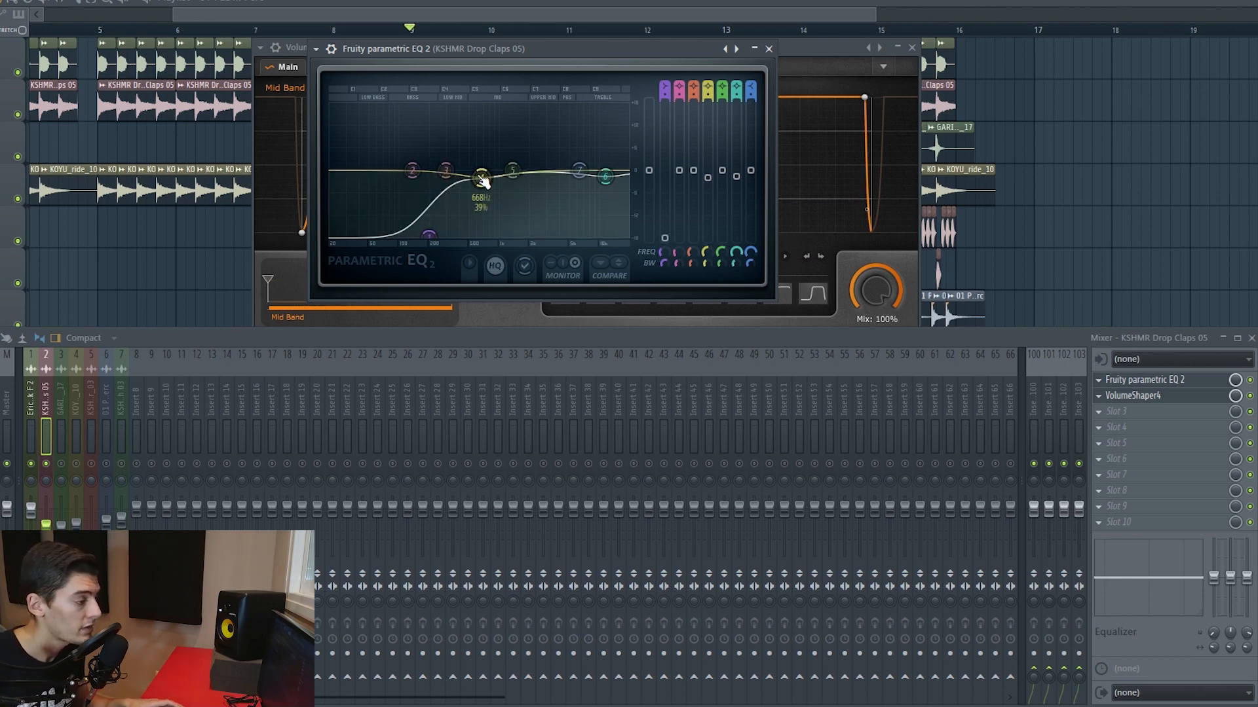
left_click(770, 52)
- Play the drop with the GARIXX_CLAP_17 insert added and inspect that insert's Fruity parametric EQ 2 curve
key("space")
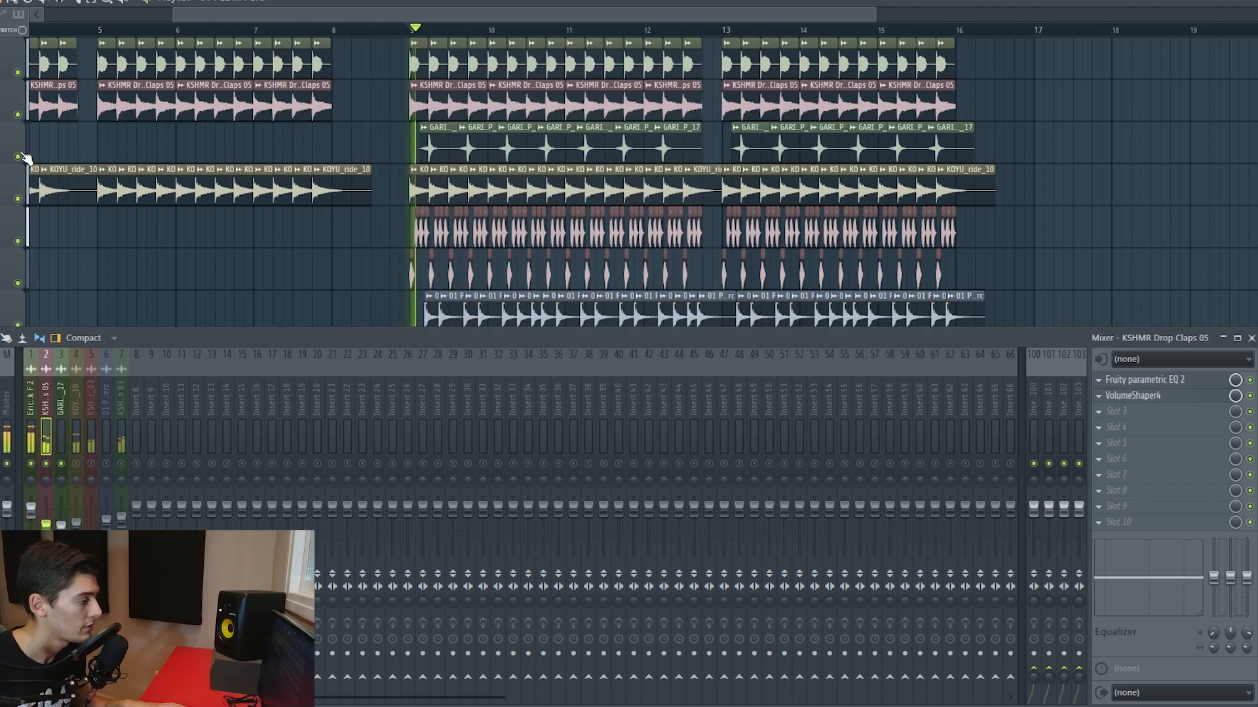
left_click(60, 395)
key("space")
left_click(1179, 380)
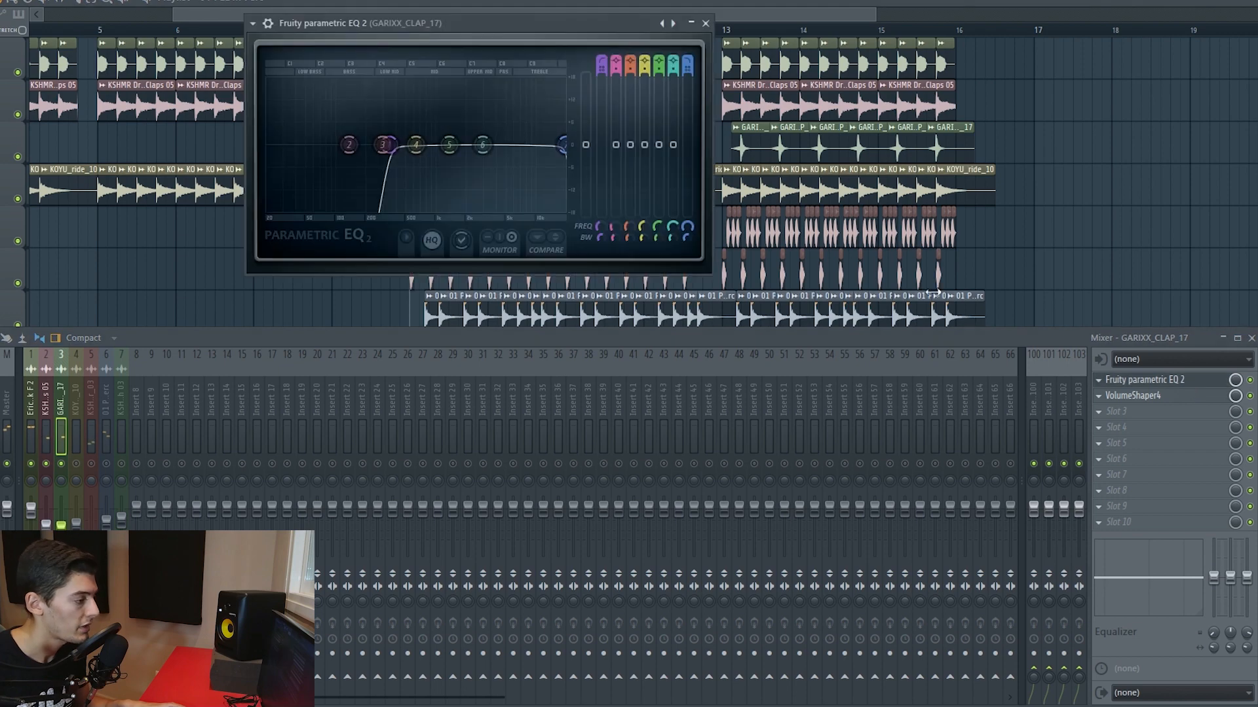
left_click_drag(514, 29, 461, 38)
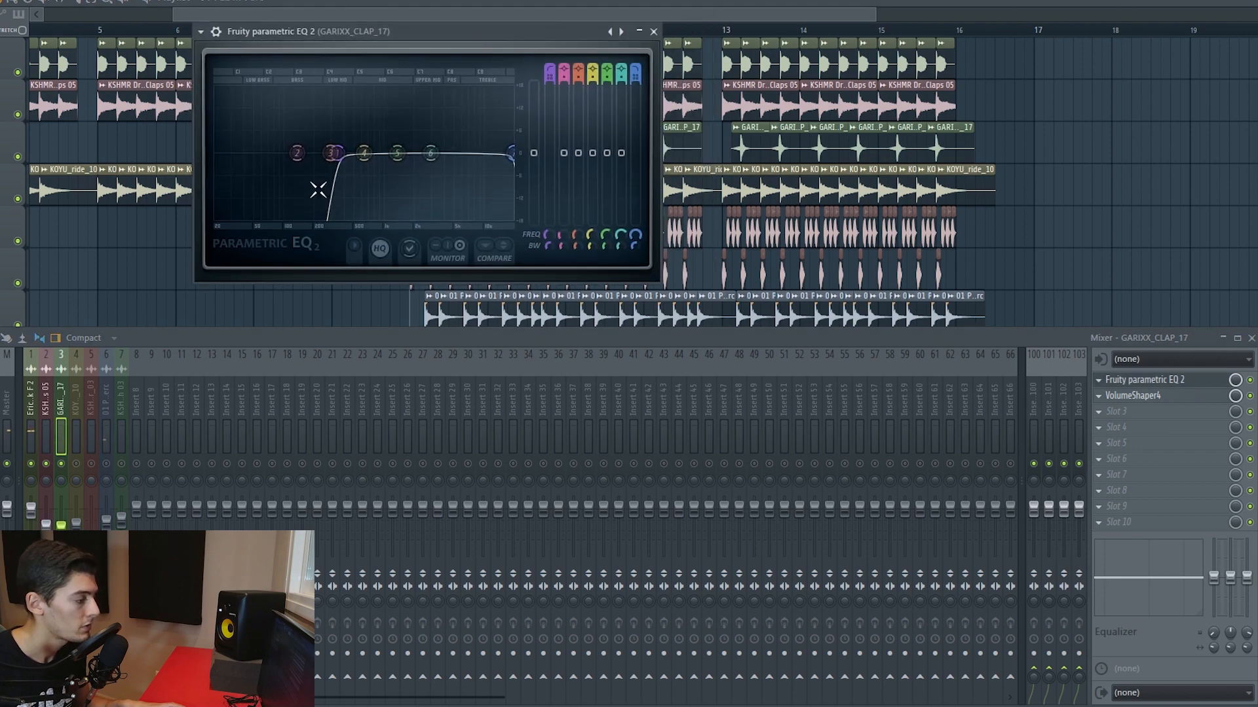
left_click(653, 33)
- Inspect VolumeShaper4 on the GARIXX_CLAP_17 insert and audition the clap while toggling the effect
left_click(1139, 395)
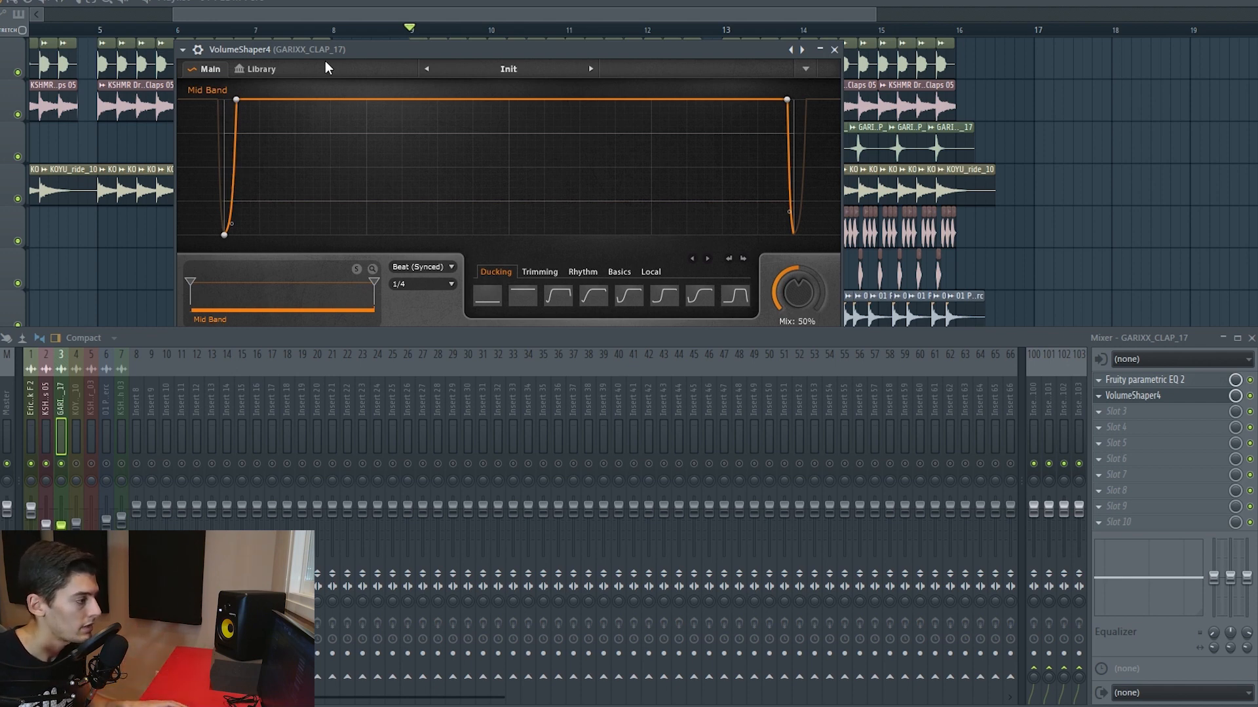
left_click_drag(325, 55, 347, 53)
left_click(1249, 396)
key("space")
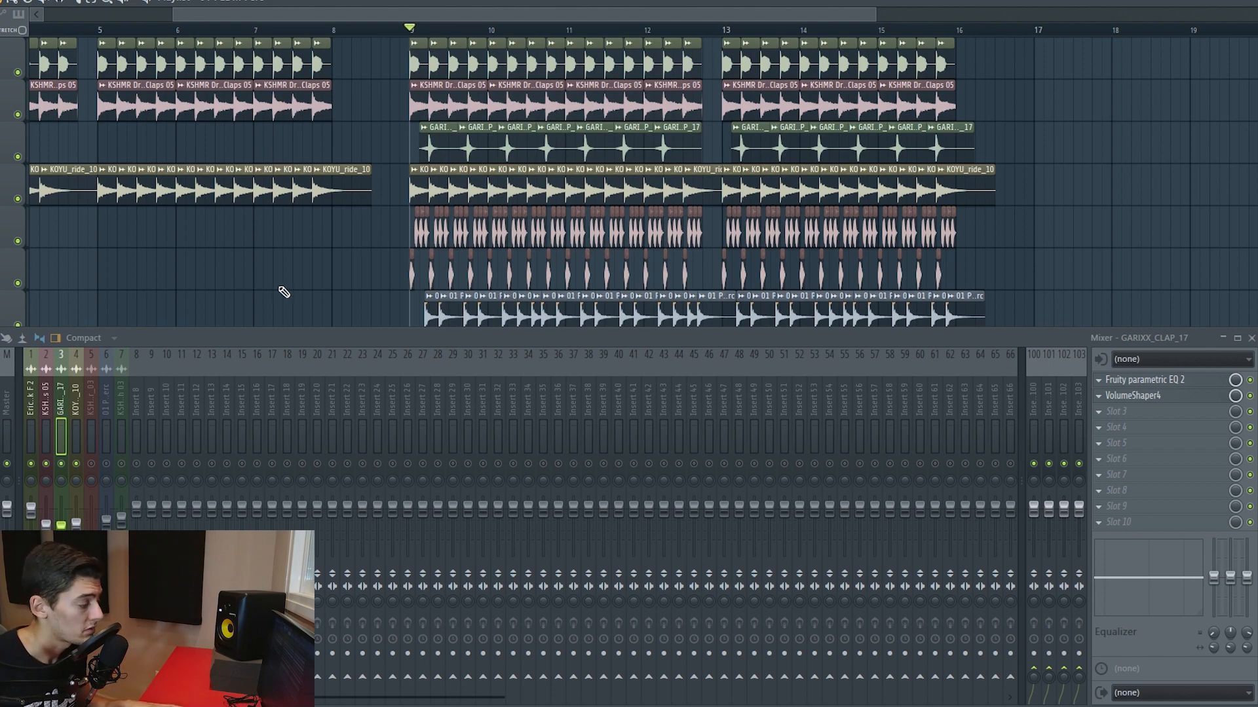
- Play the drop while viewing VolumeShaper4 on the KOYU_ride_10 insert, and inspect its Fruity parametric EQ 2 curve
key("space")
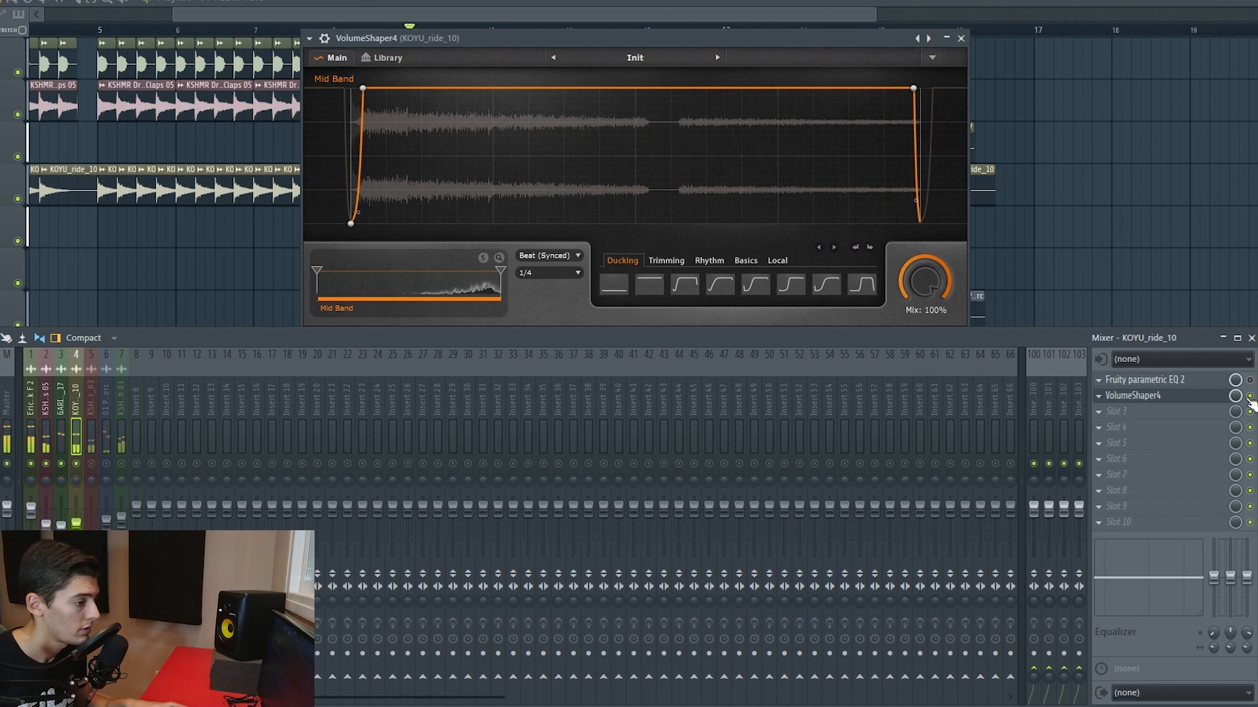
left_click(961, 39)
left_click(1172, 381)
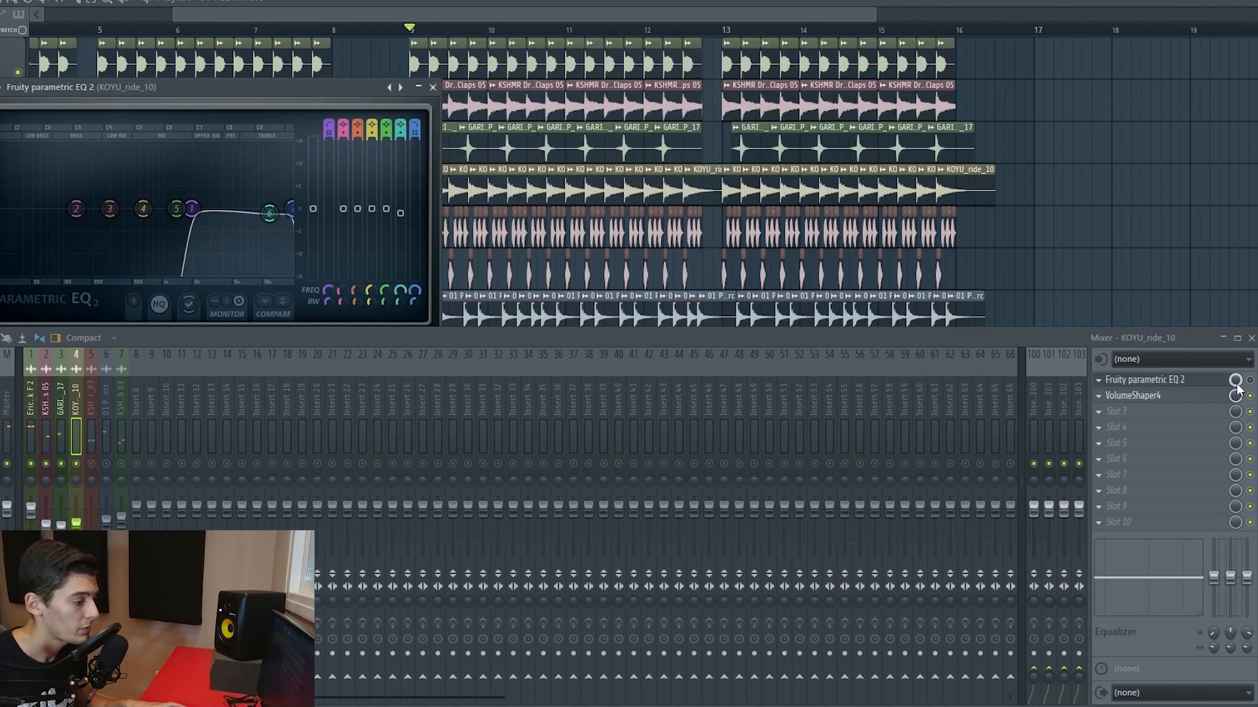
left_click_drag(304, 89, 576, 74)
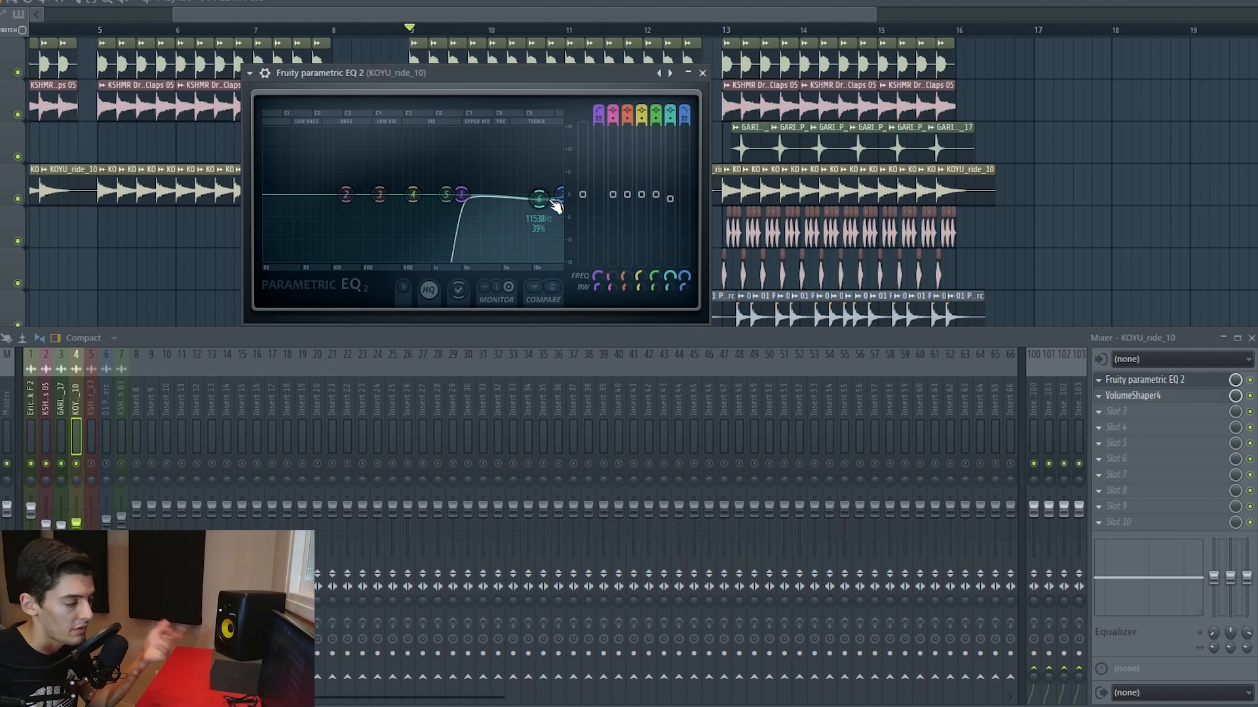
left_click(702, 73)
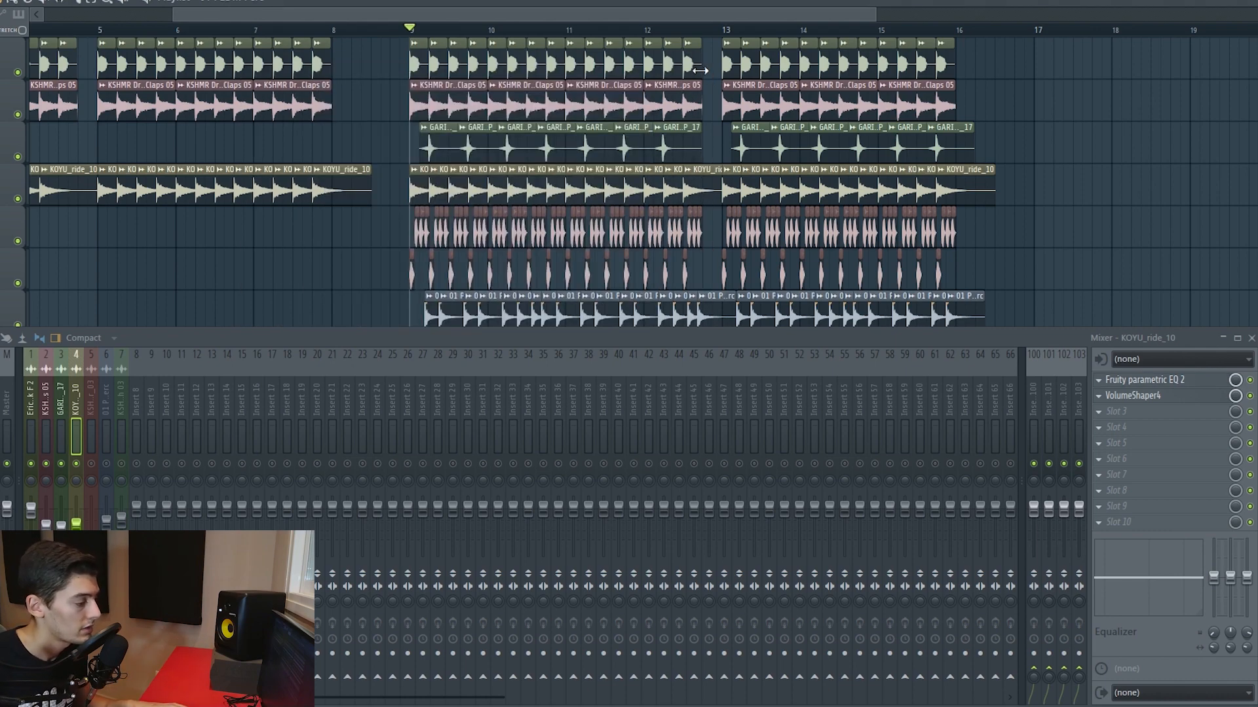
- Play the drop with the ride, and solo the KSHMR_Shaker_03 insert to examine its clips at bar 9
key("space")
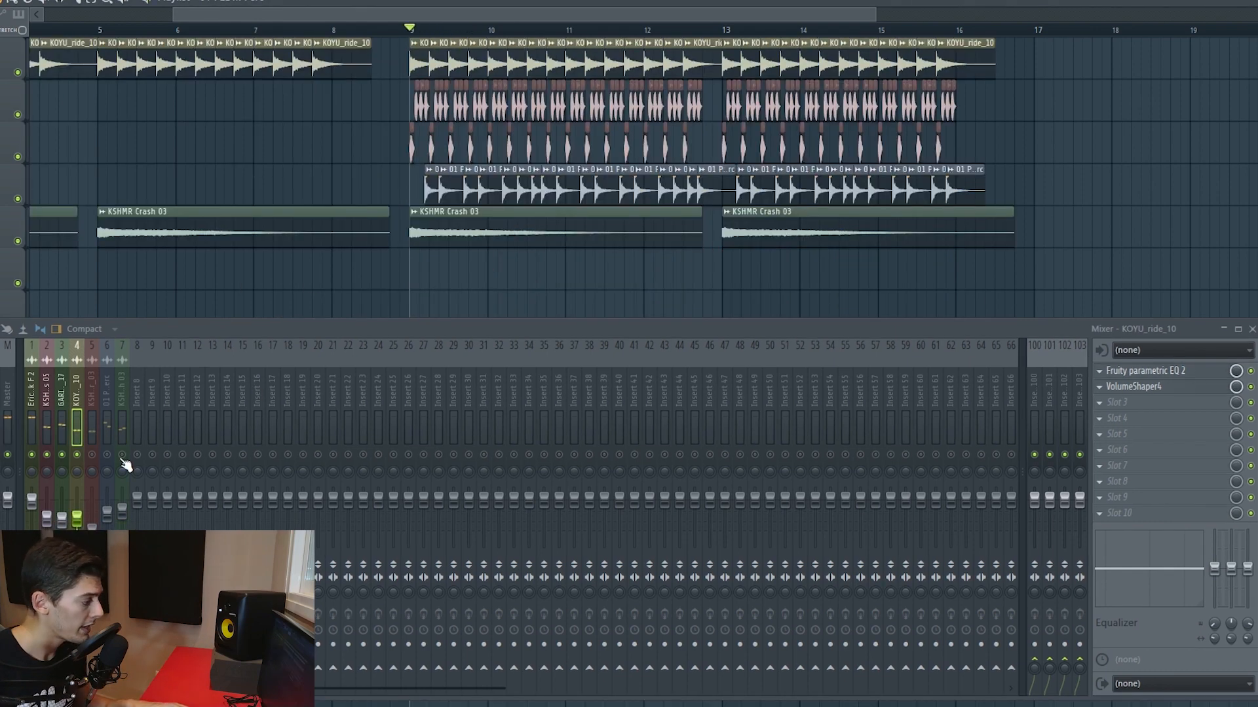
right_click(92, 454)
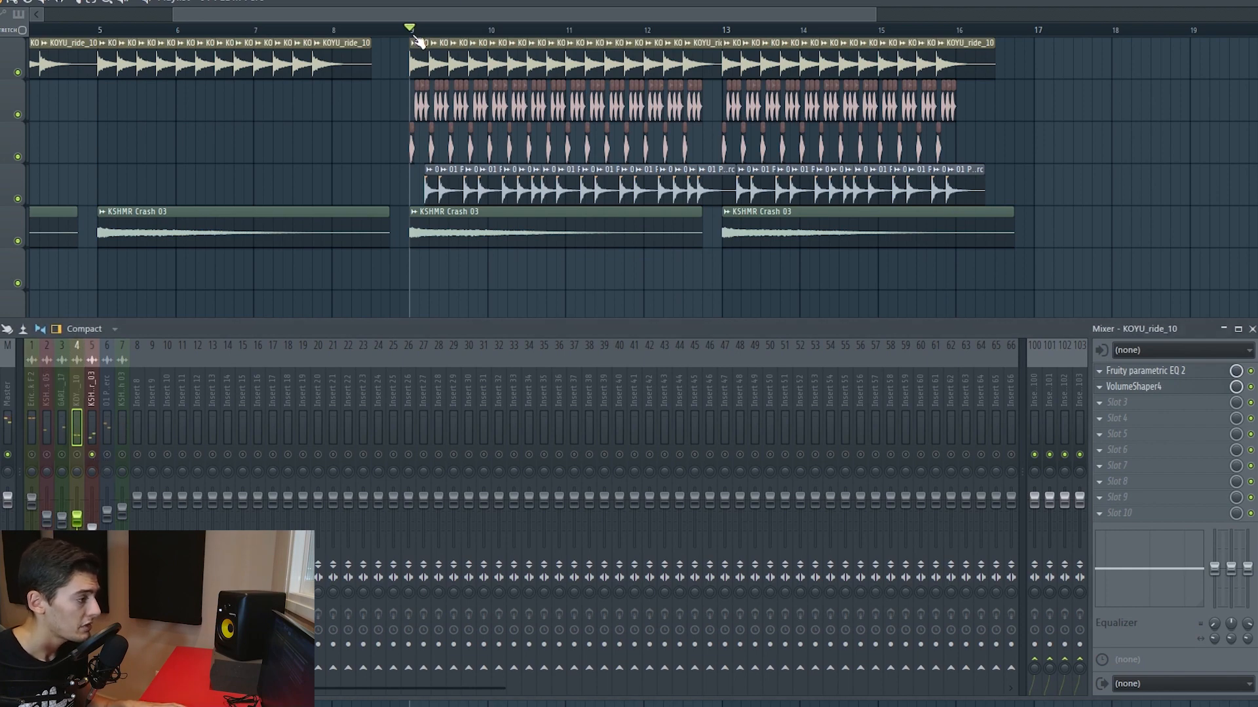
scroll(417, 43, "up", 8)
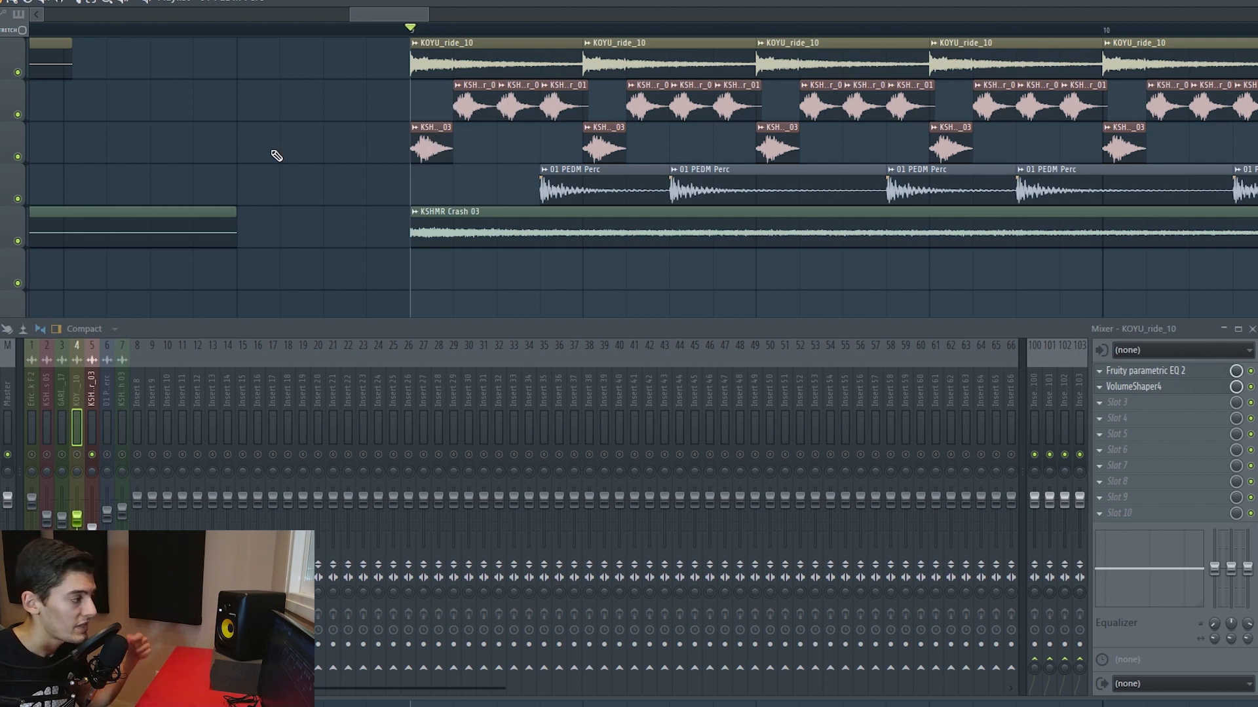
- Try muting the downbeat shaker track, filling the first two gaps on the other shaker track, and playing from bar 9
left_click(18, 157)
left_click(419, 102)
left_click(589, 102)
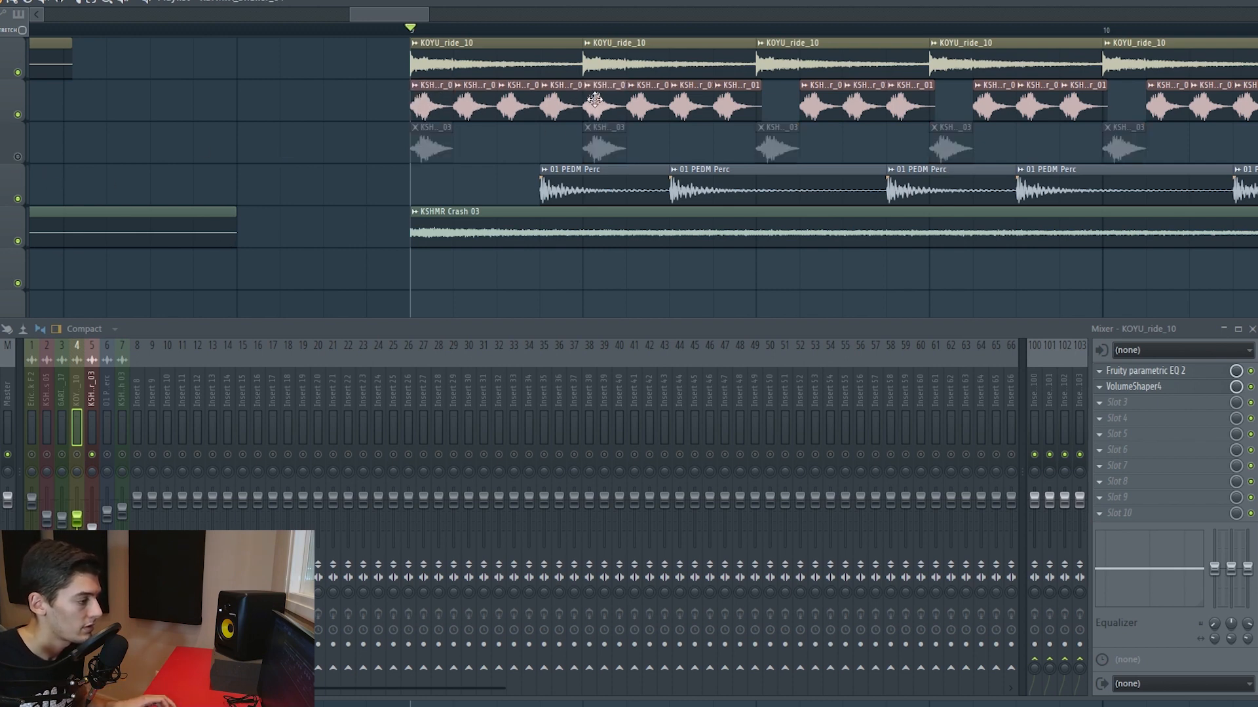
key("space")
- Remove the two added shaker clips, unmute the downbeat shaker track and listen to the original shaker pattern
right_click(590, 101)
right_click(420, 101)
left_click(18, 157)
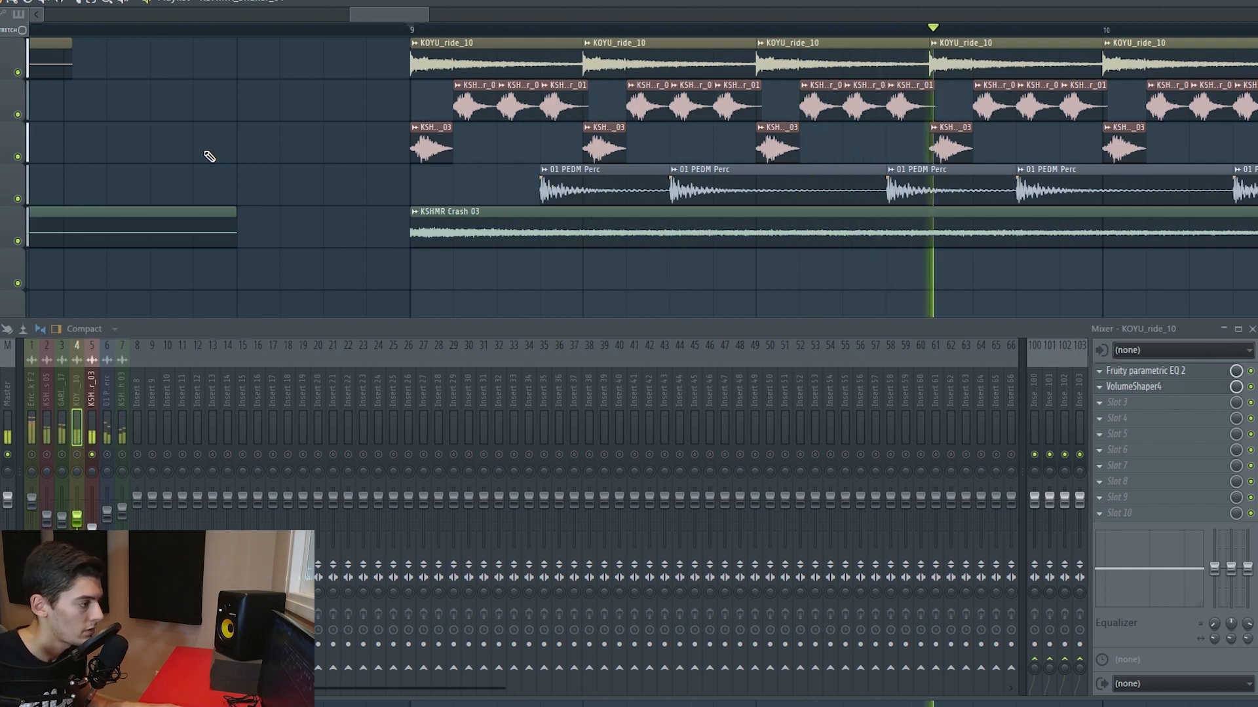
key("space")
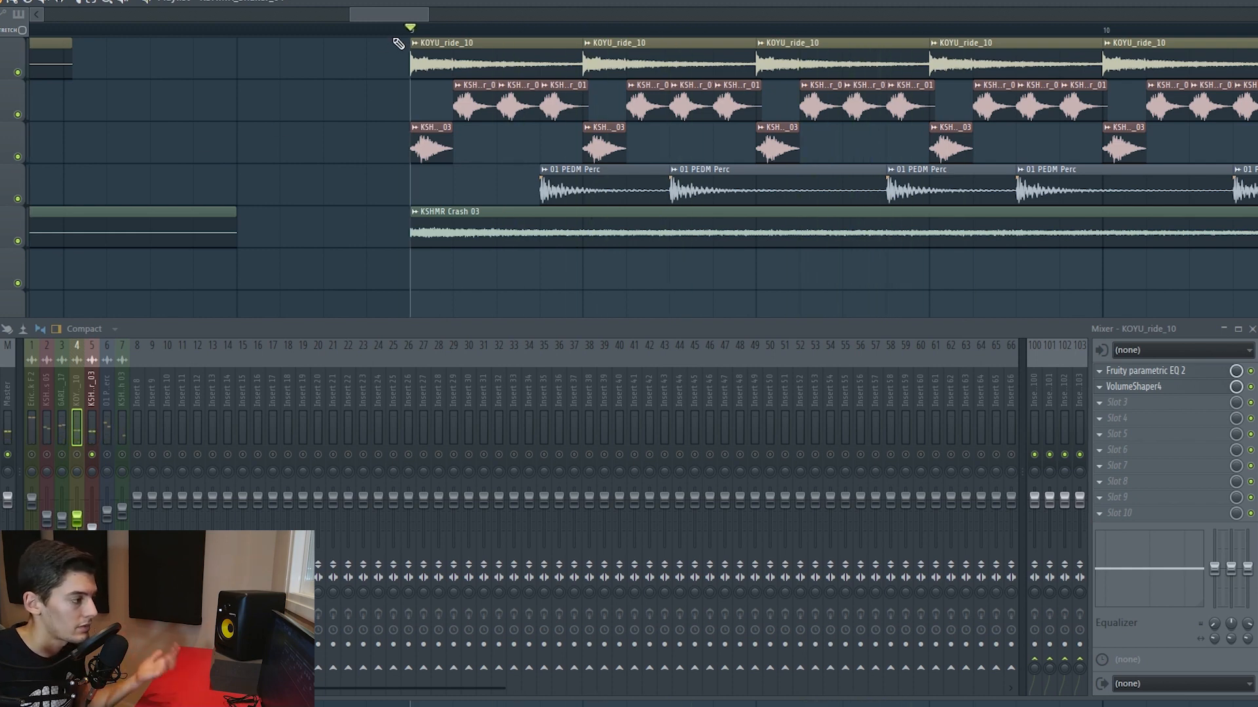
- Open Kickstart on the KSHMR_Shaker_03 insert and play the shakers to examine its ducking curve
scroll(398, 43, "down", 2)
left_click(89, 391)
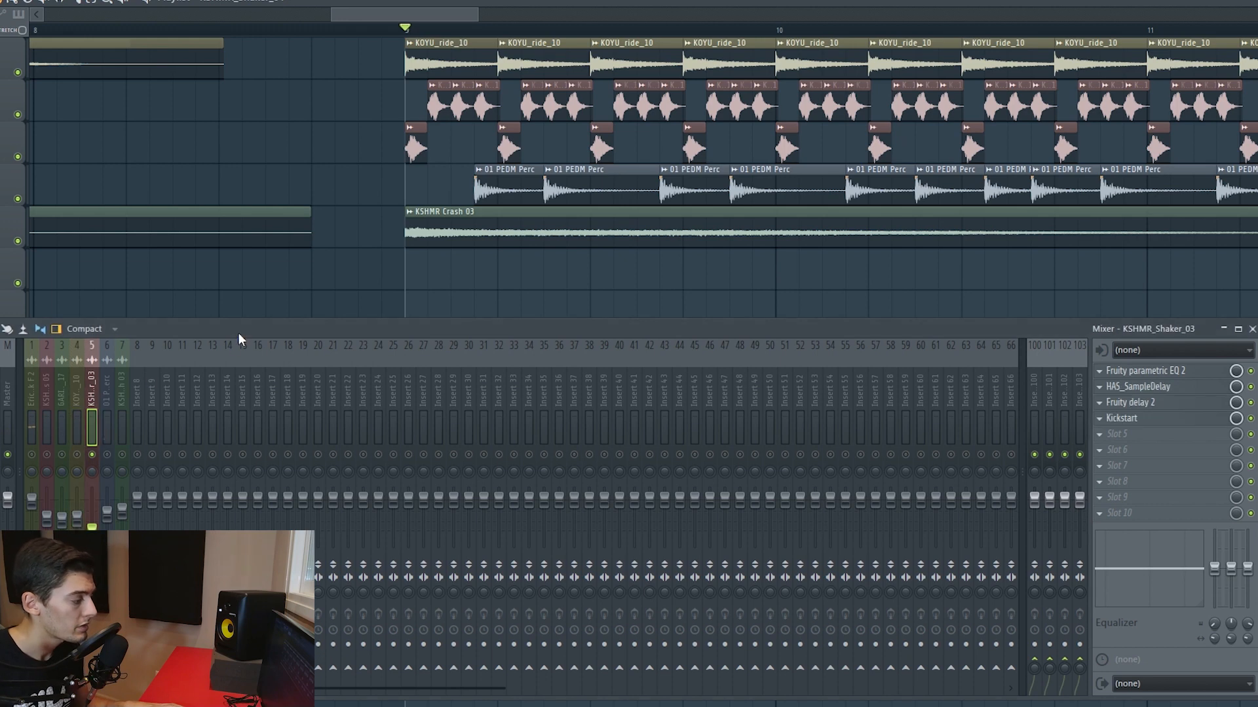
left_click_drag(237, 329, 231, 323)
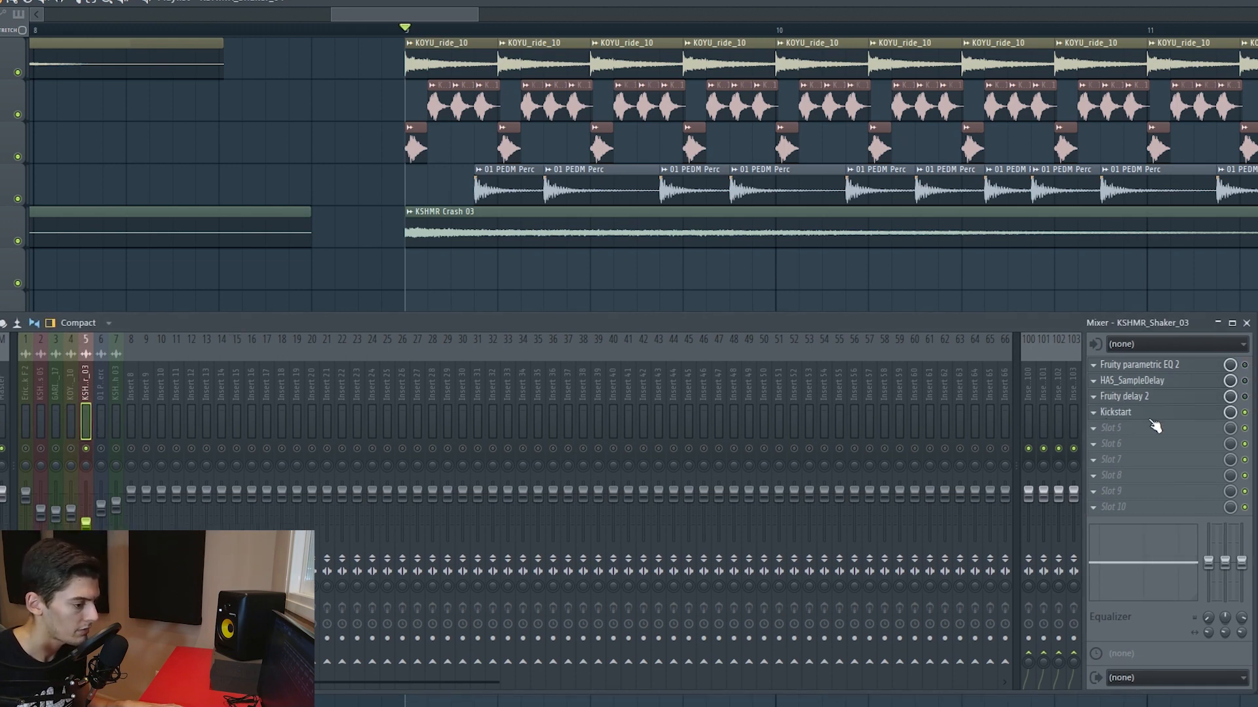
left_click(1121, 414)
left_click_drag(525, 87, 868, 56)
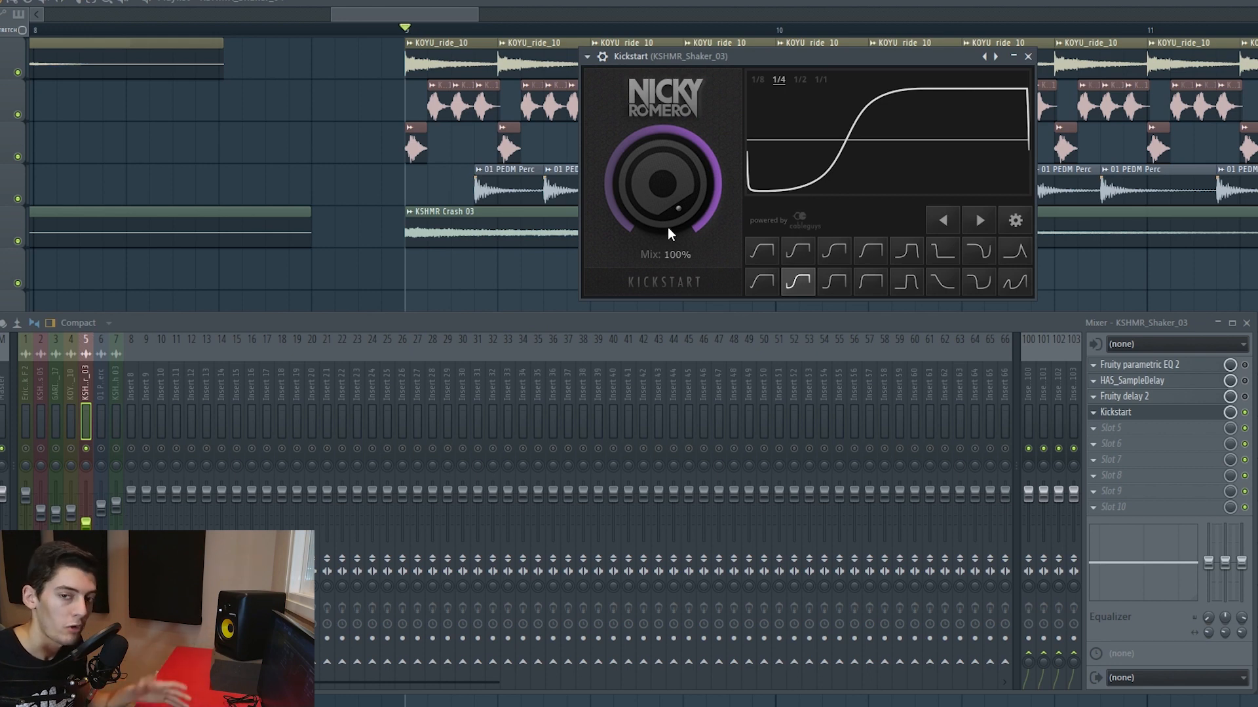
key("space")
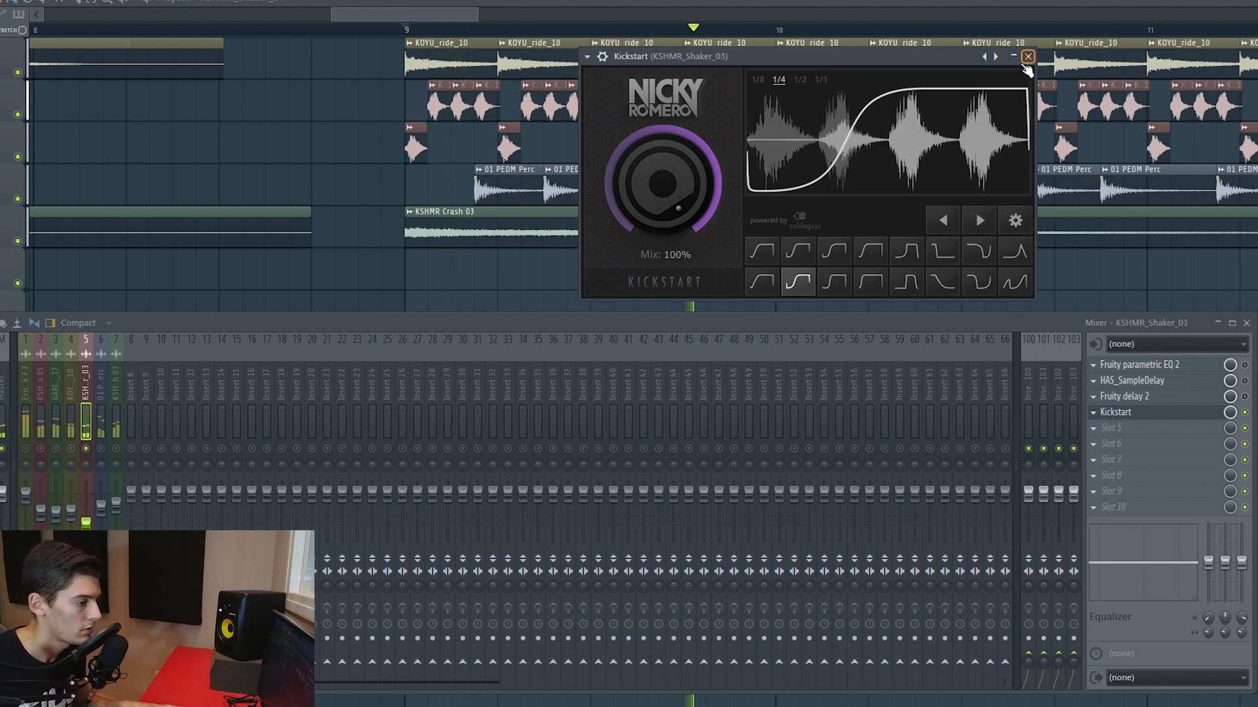
left_click(1027, 58)
- Inspect the shaker insert's Fruity parametric EQ 2 curve and play the kick, claps, ride and shakers together
left_click(1140, 365)
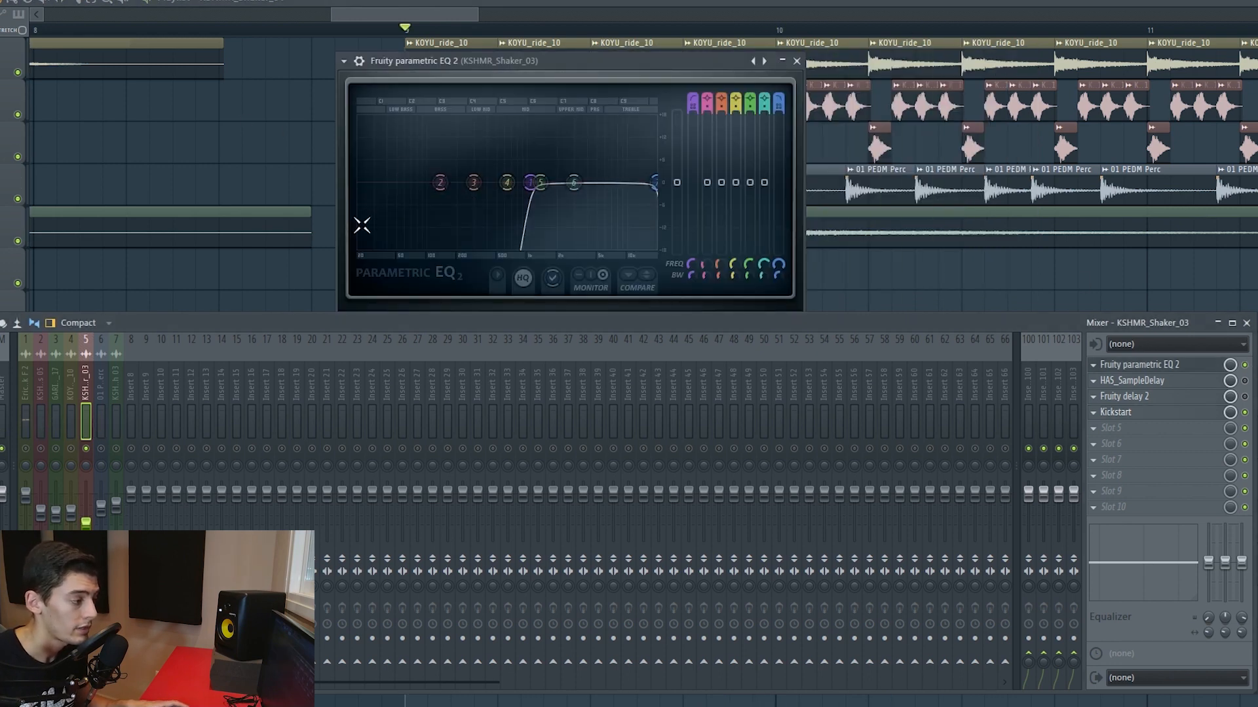
left_click(1163, 365)
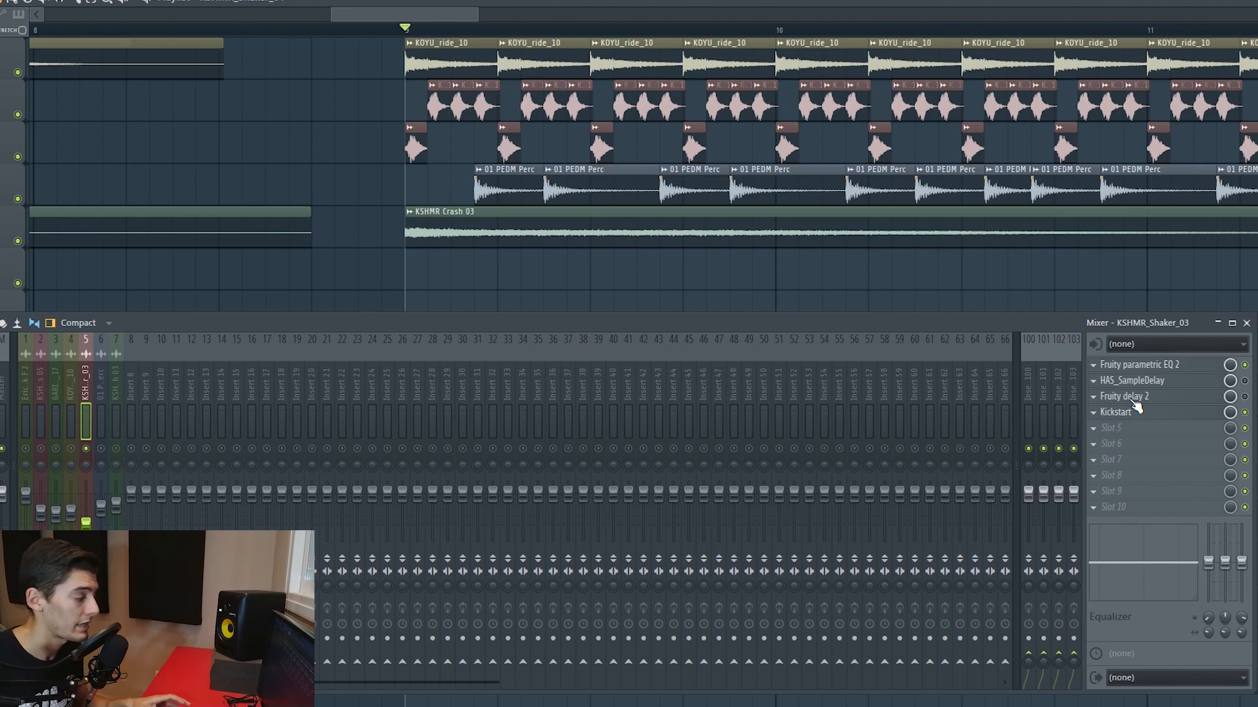
key("space")
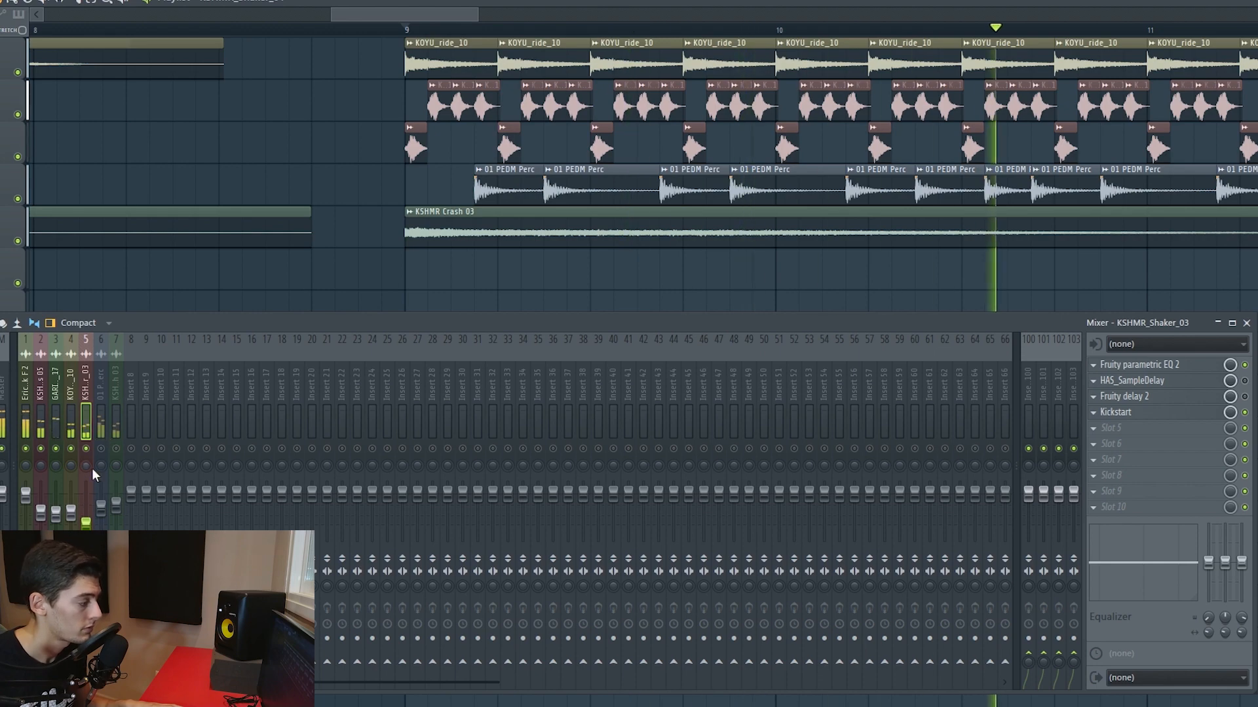
key("space")
- Play the drop from bar 9 with the 01 PEDM Perc insert added to the other drums
scroll(419, 33, "down", 3)
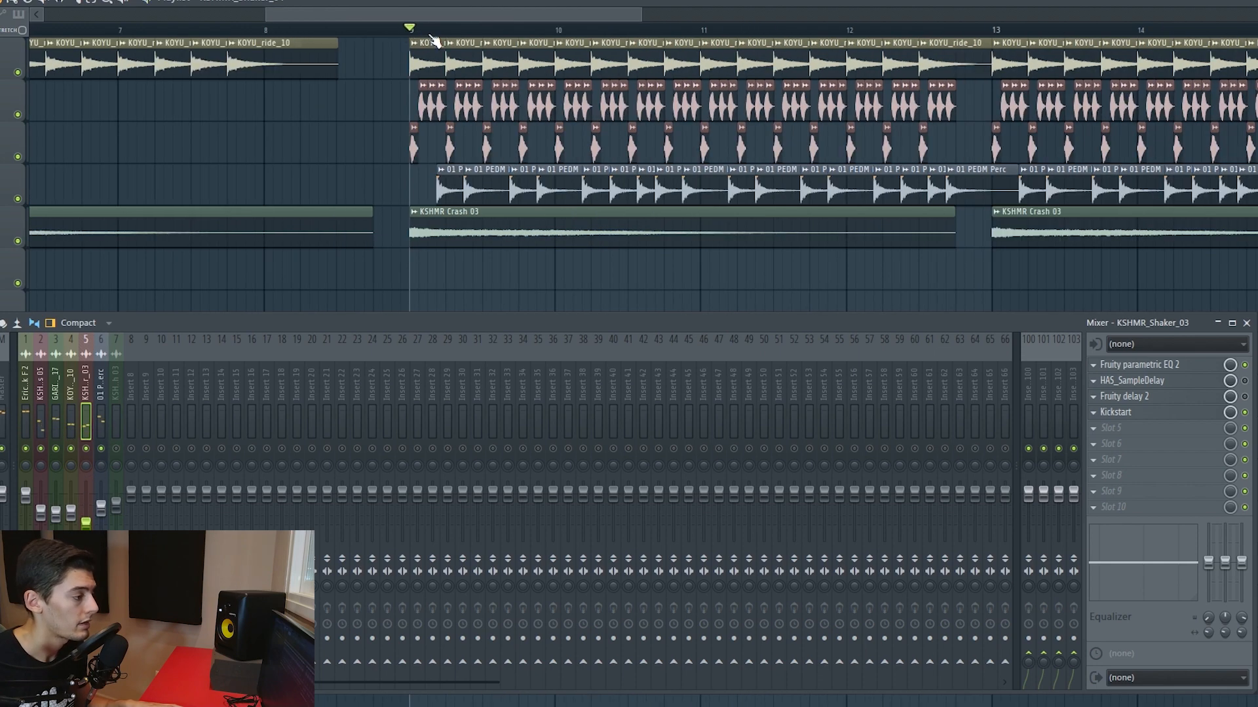
scroll(433, 41, "up", 2)
key("space")
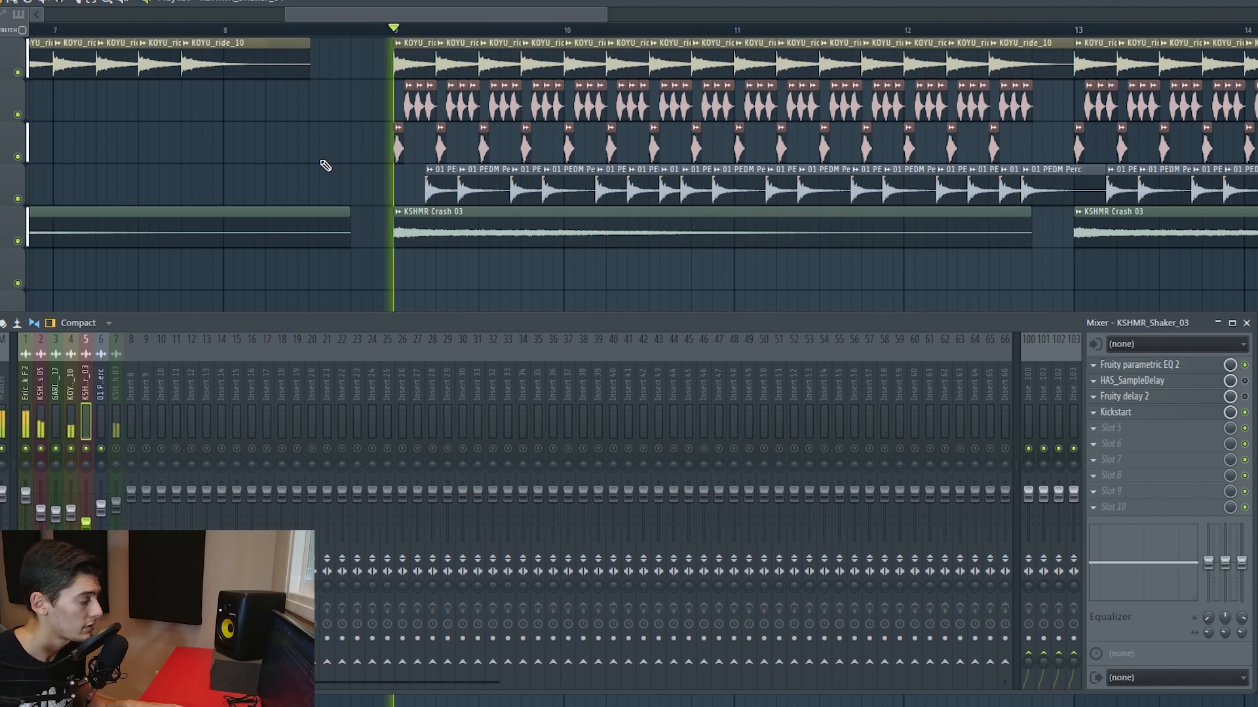
key("space")
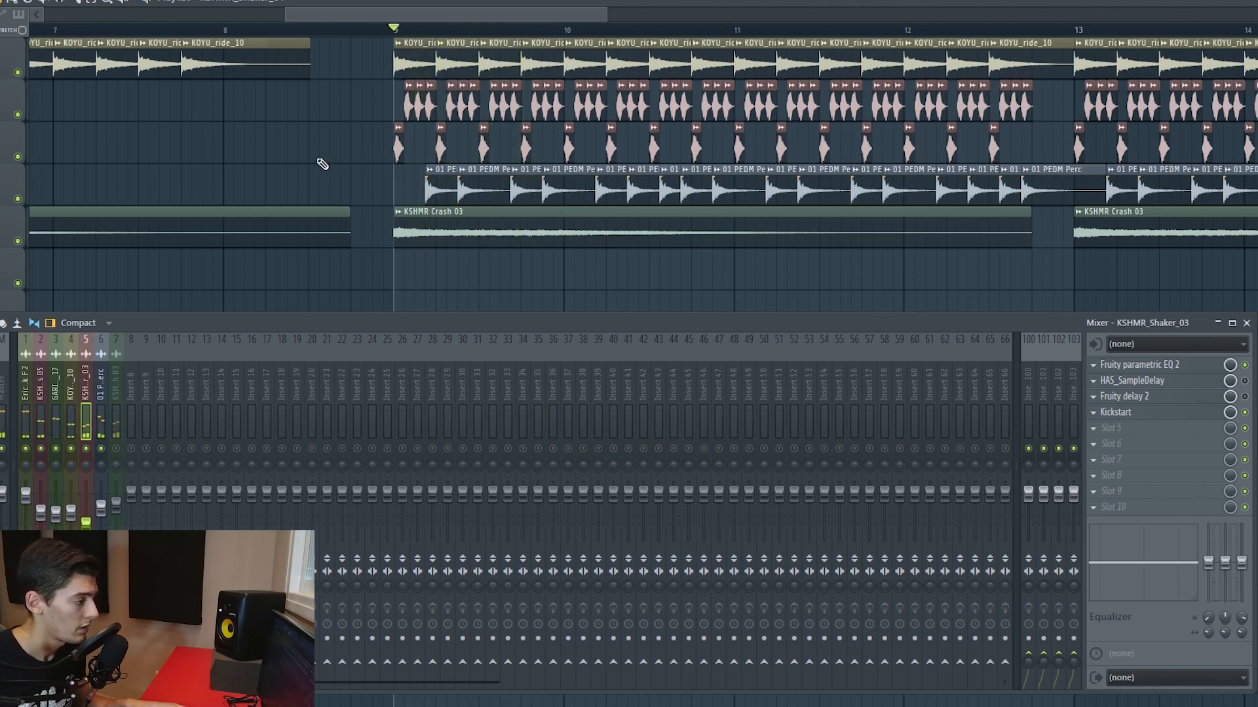
- Nudge the first three 01 PEDM Perc clips after bar 9 slightly off the grid: first and third later, second earlier
scroll(443, 34, "up", 3)
scroll(422, 40, "up", 2)
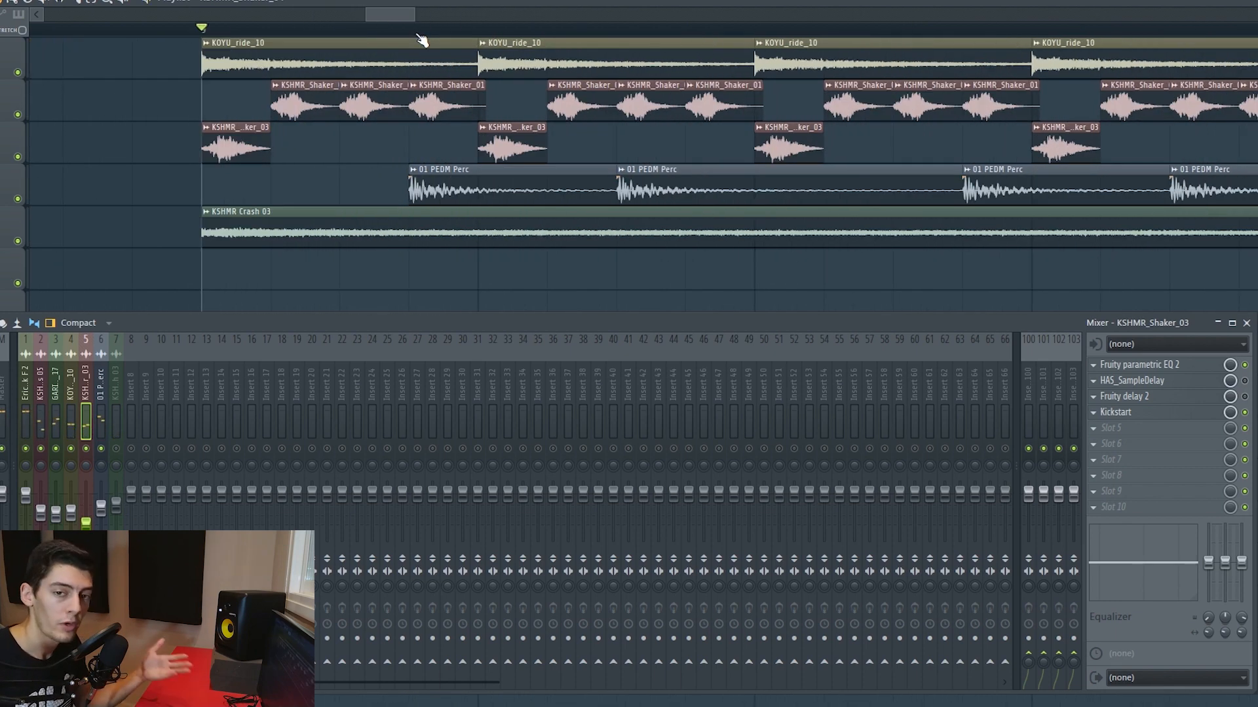
scroll(421, 41, "up", 2)
left_click_drag(291, 207, 306, 208)
left_click_drag(819, 231, 804, 232)
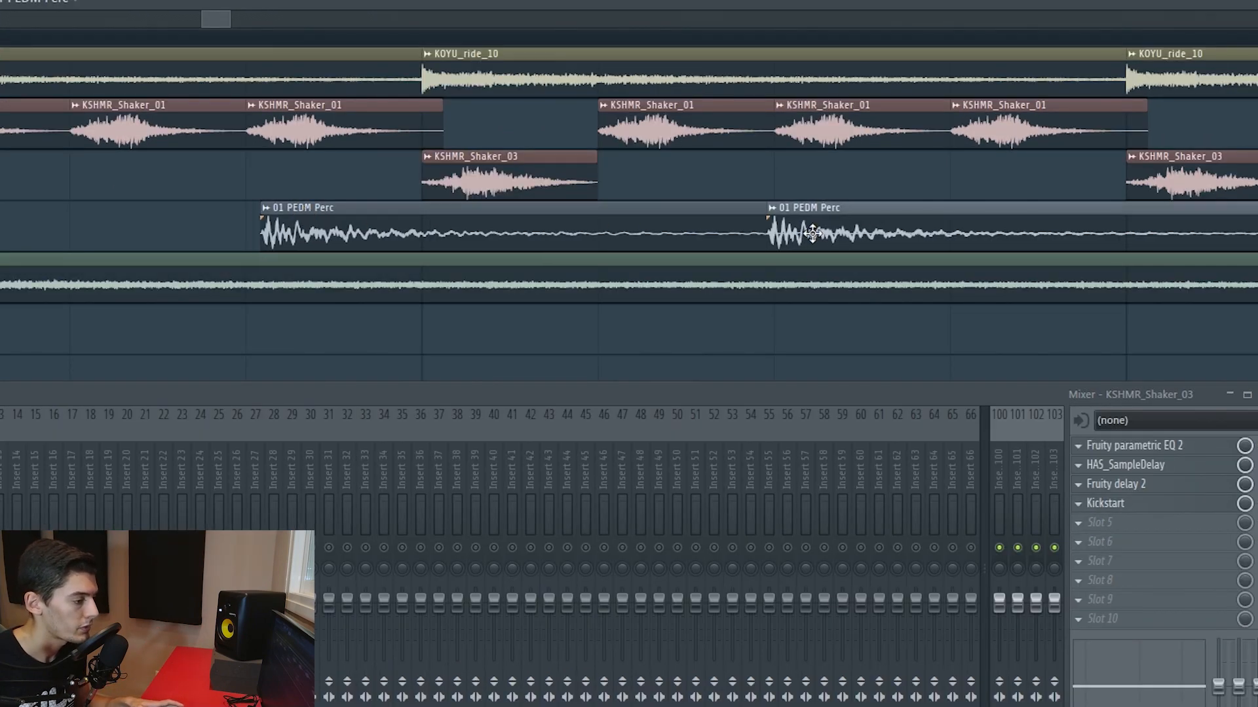
left_click_drag(1033, 329, 374, 273)
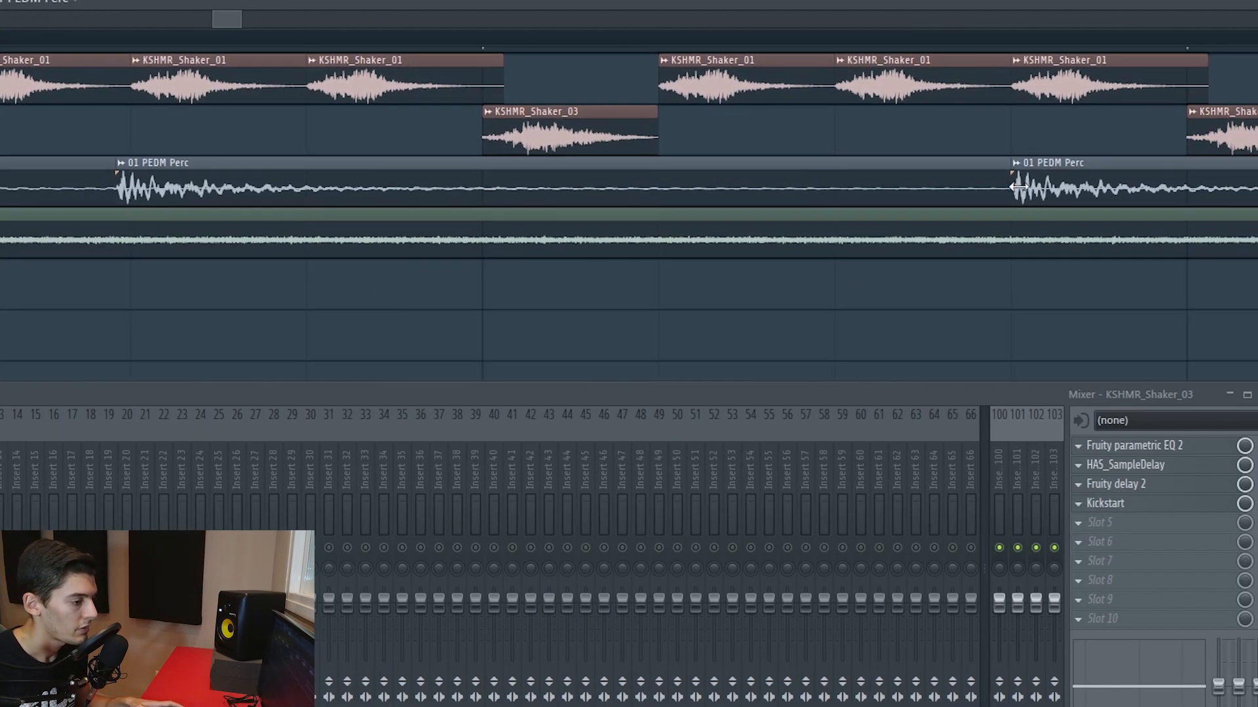
left_click_drag(1033, 187, 1041, 186)
- Play the drop from bar 9 to hear the nudged percussion clips with the other drums, and stop playback
scroll(930, 48, "down", 5)
key("space")
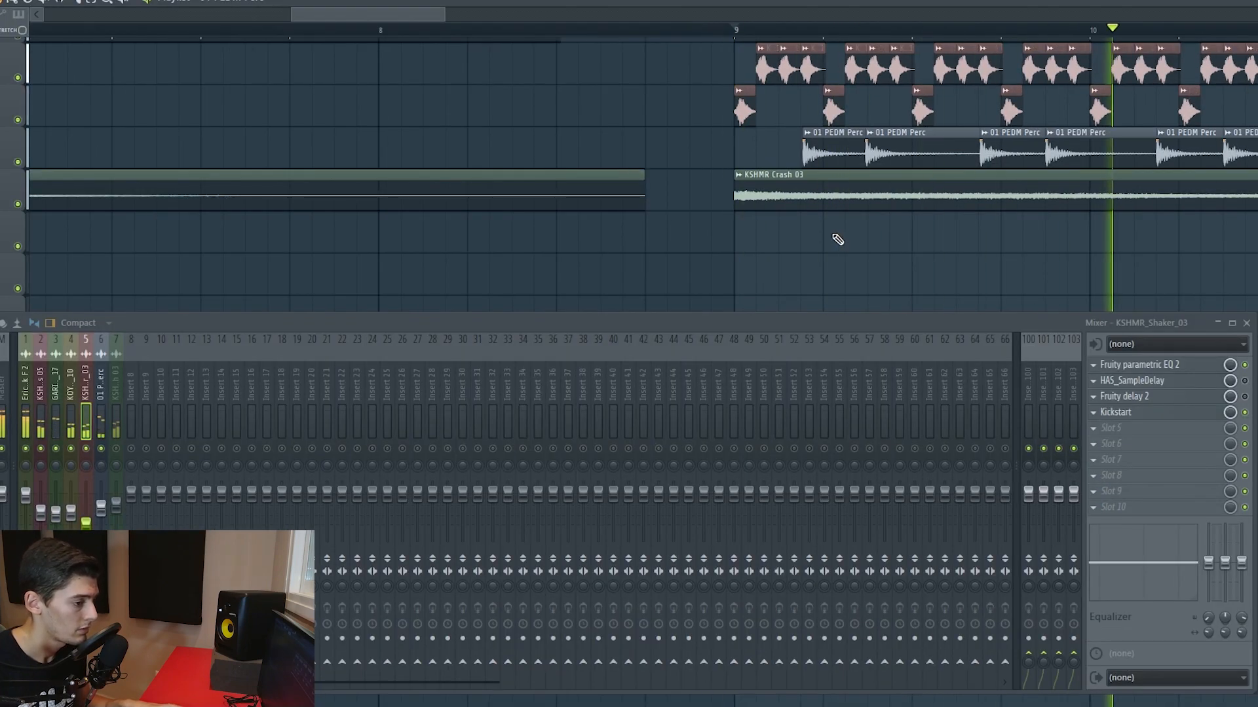
key("space")
scroll(724, 247, "down", 3)
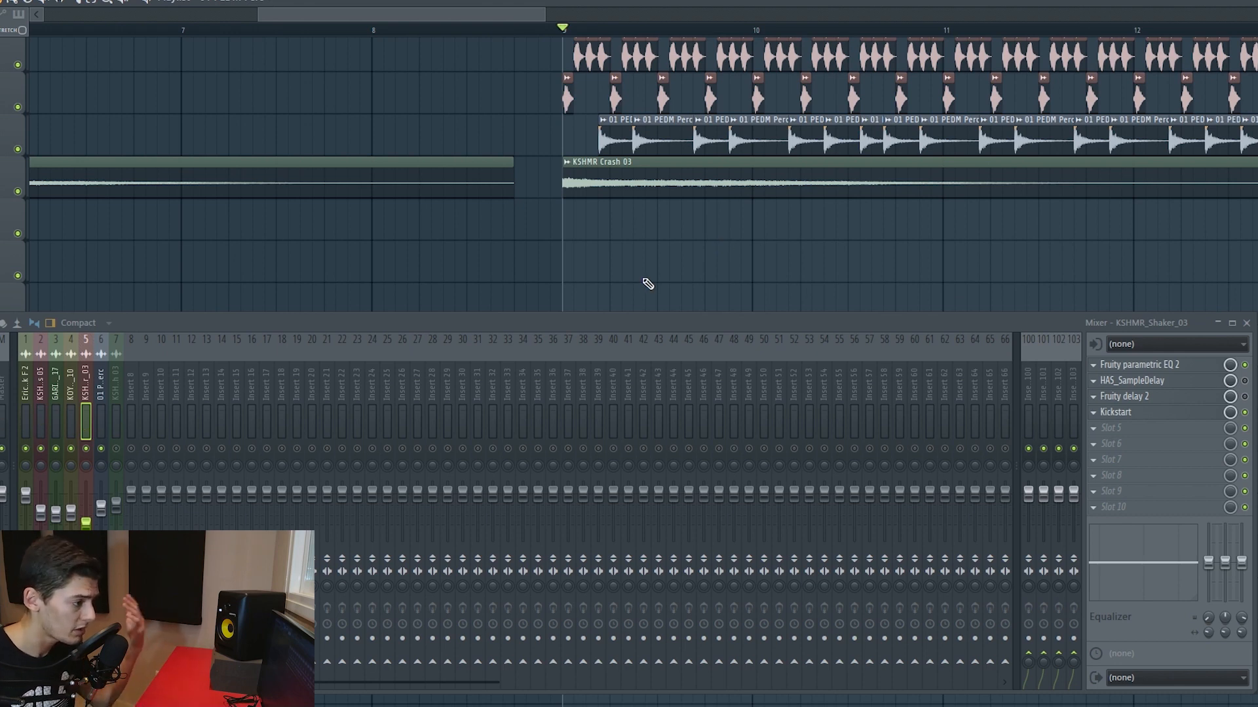
- Examine how the first 01 PEDM Perc clips line up with the kick, claps, ride and shakers around the second beat
scroll(648, 283, "up", 5)
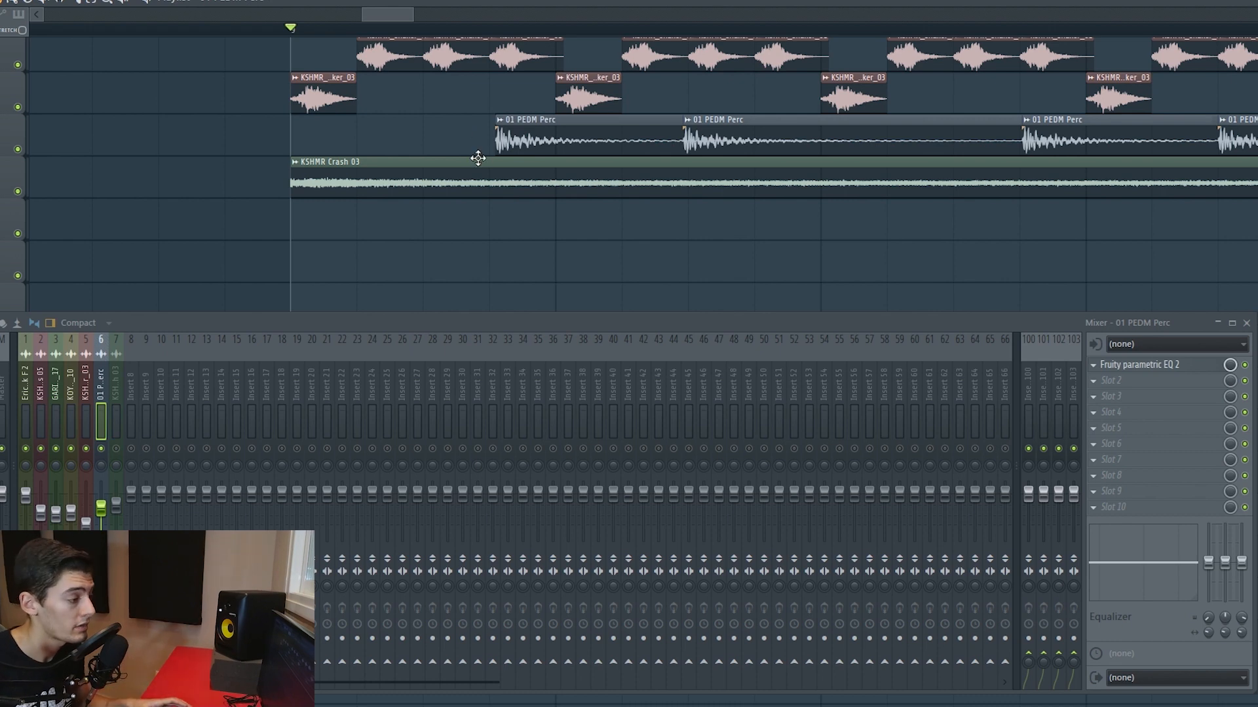
scroll(478, 158, "up", 3)
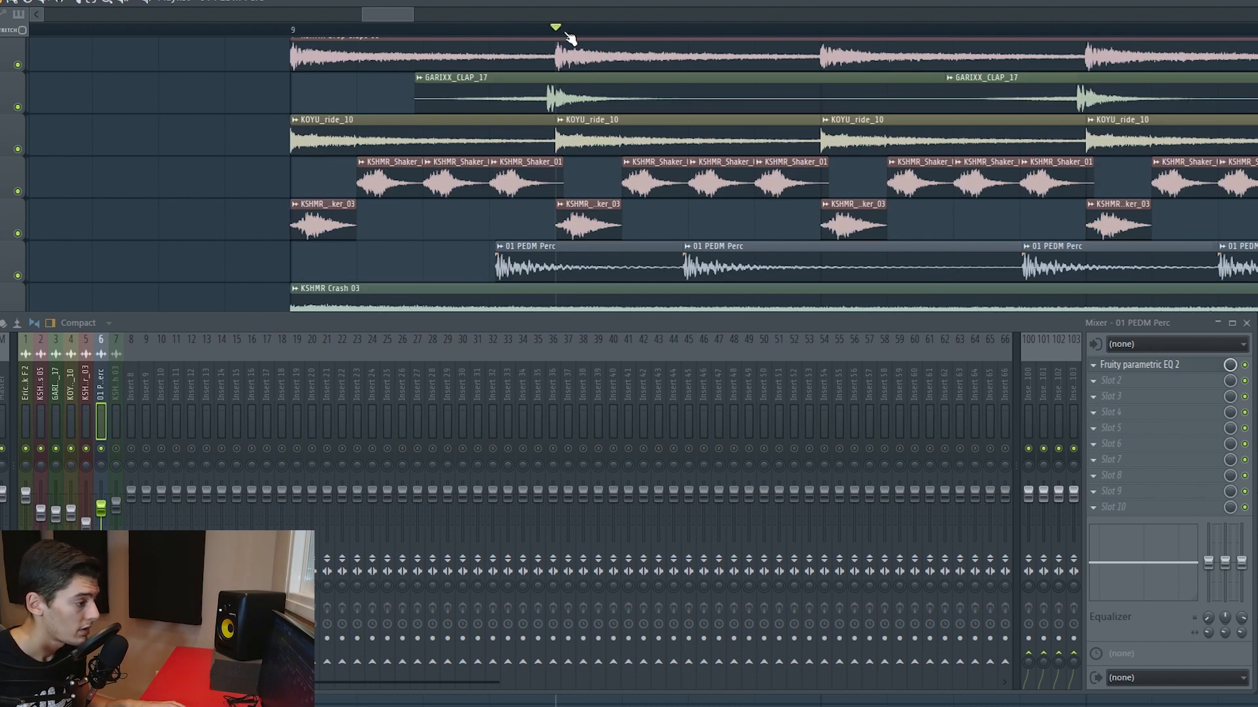
scroll(565, 279, "up", 3)
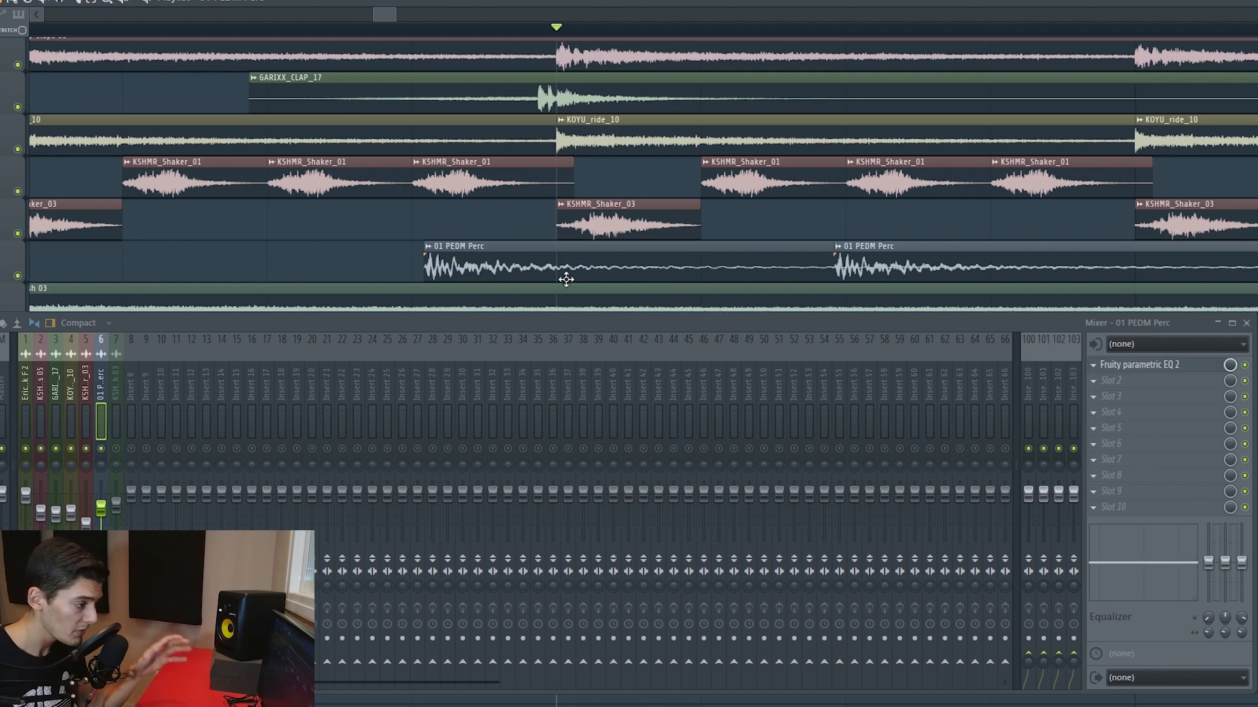
scroll(557, 262, "up", 1)
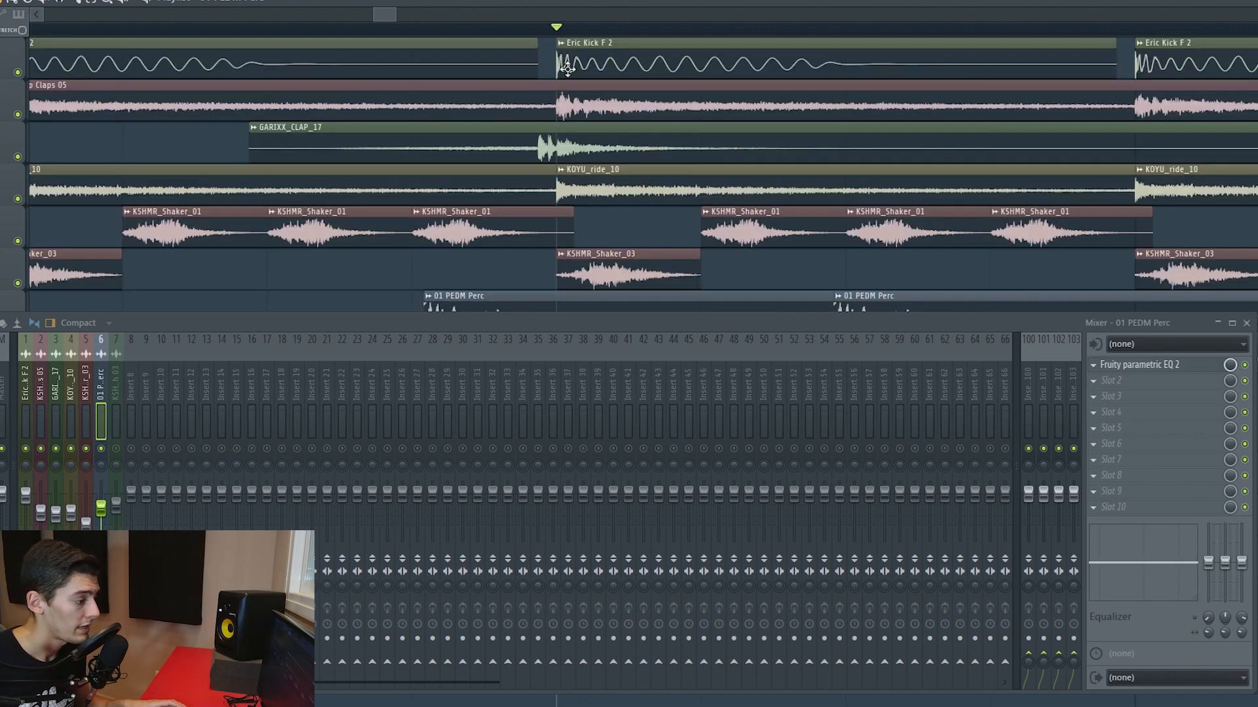
scroll(567, 67, "down", 2)
scroll(571, 110, "up", 2)
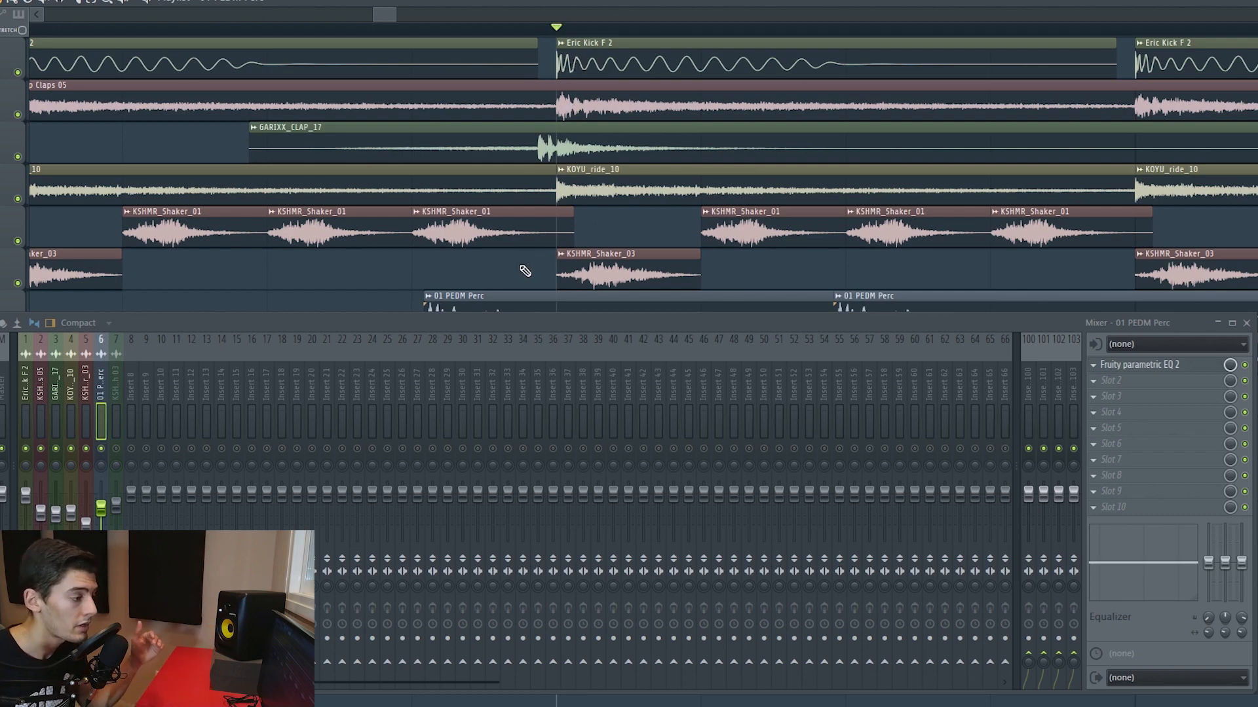
- Try trimming the first 01 PEDM Perc clip to end at the second kick, and restore its full length
scroll(528, 265, "down", 2)
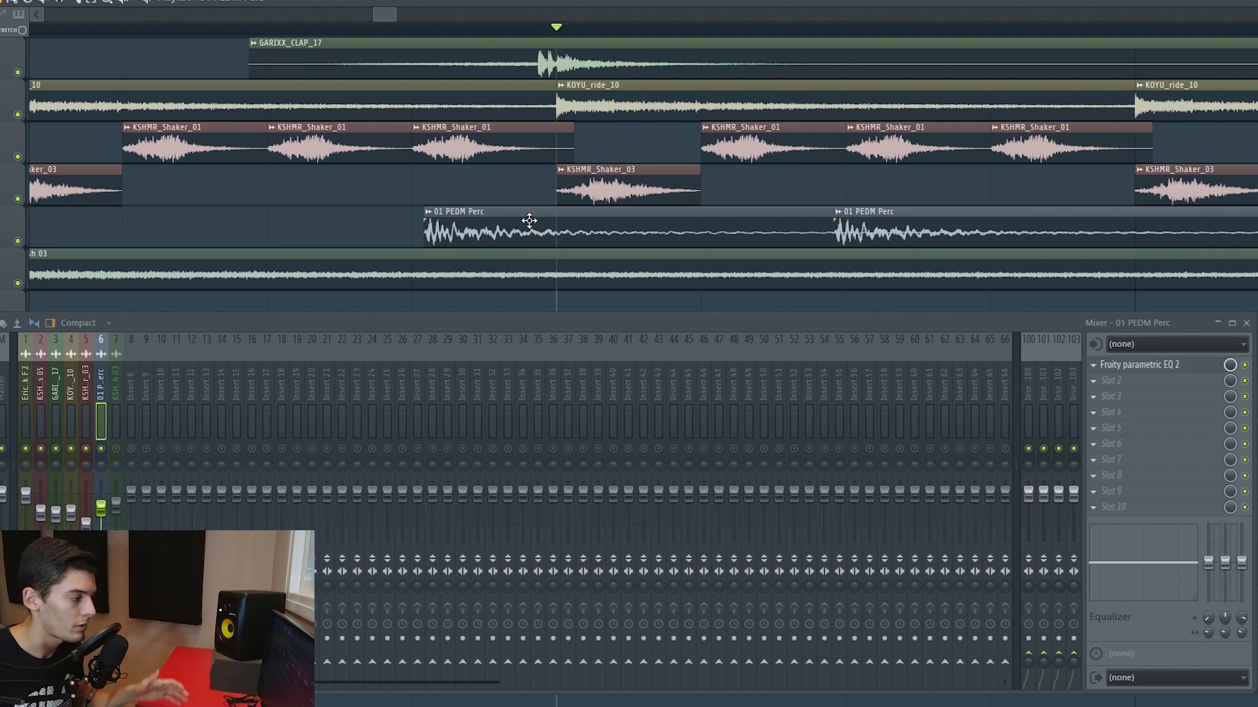
scroll(521, 192, "down", 2)
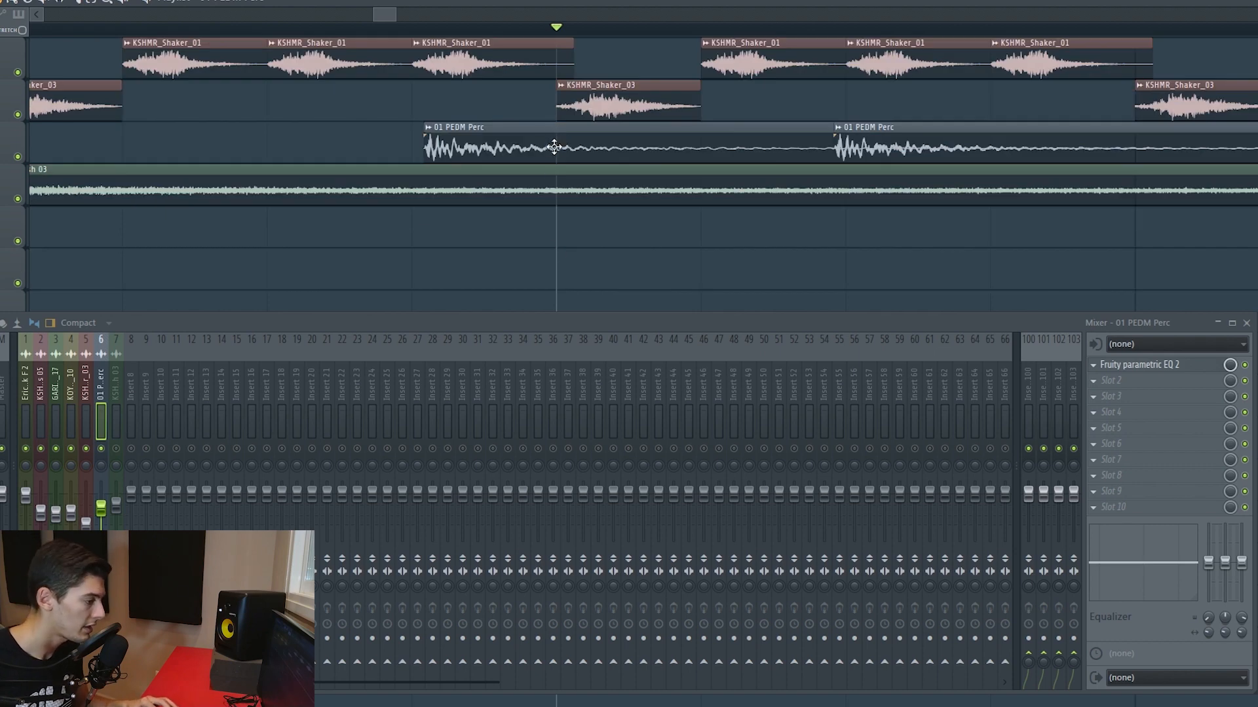
right_click(565, 131)
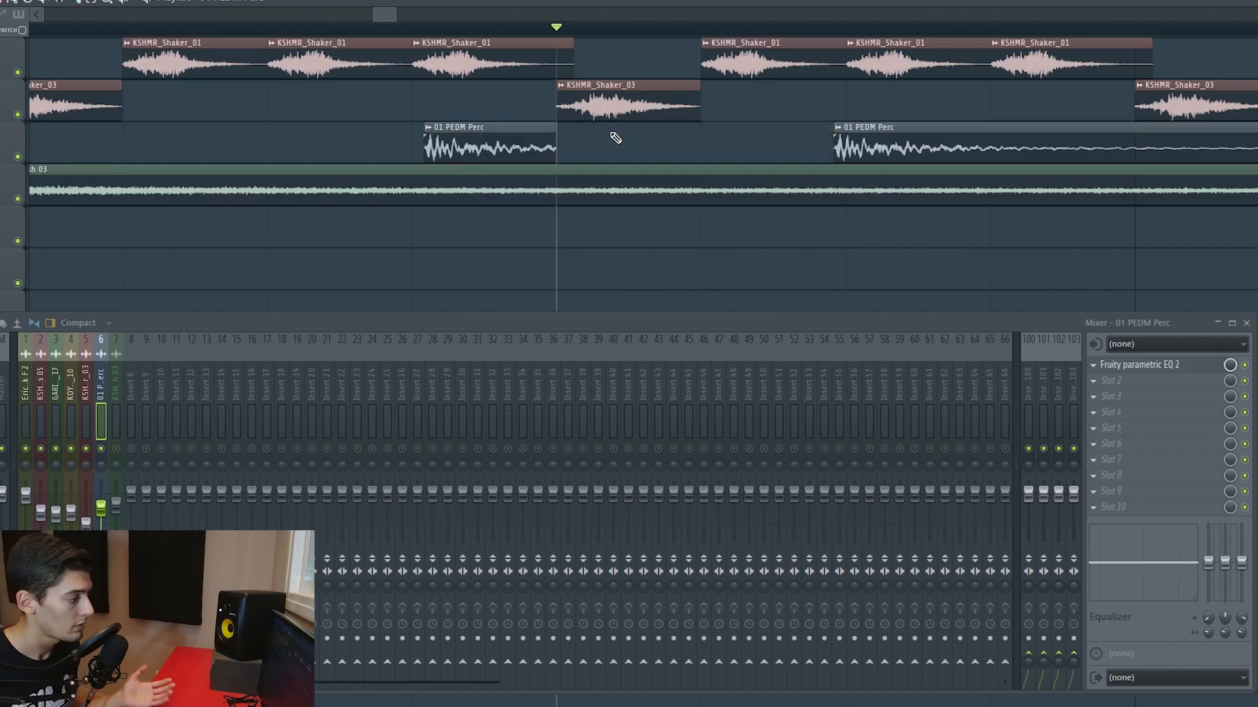
left_click(612, 134)
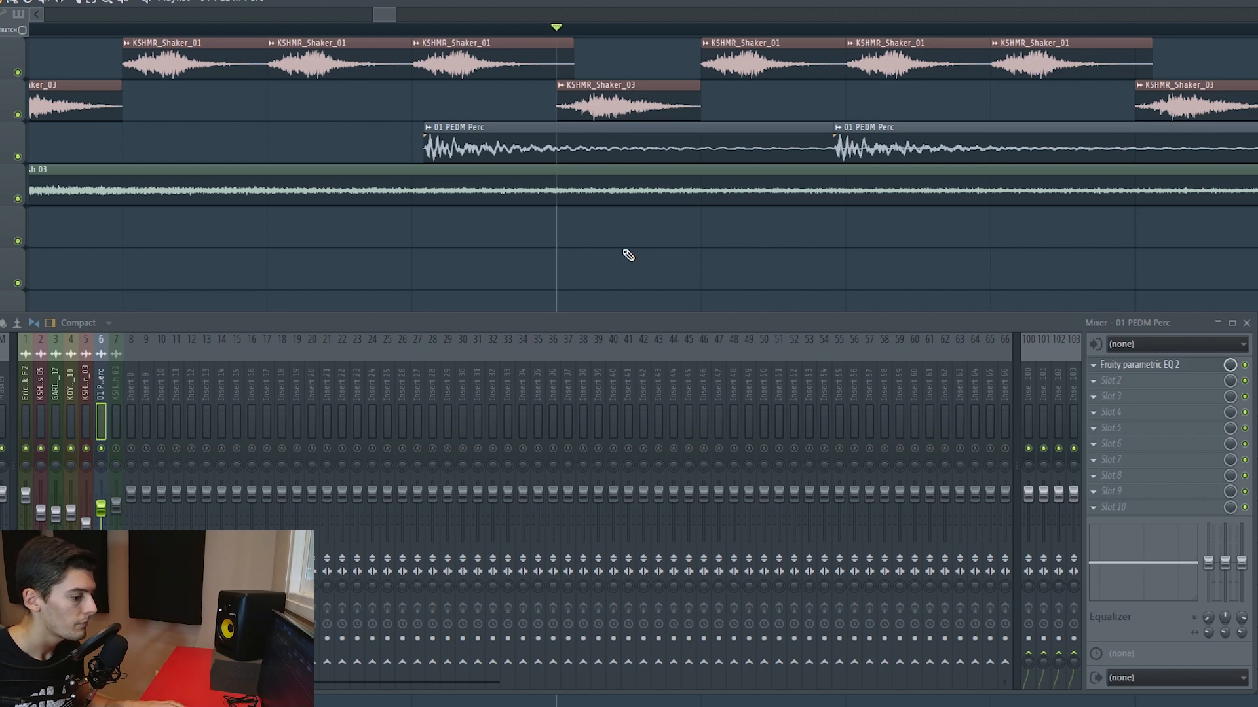
- Open the percussion insert's Fruity parametric EQ 2 and the kick's Fruity peak controller to examine the EQ bands
left_click(1139, 365)
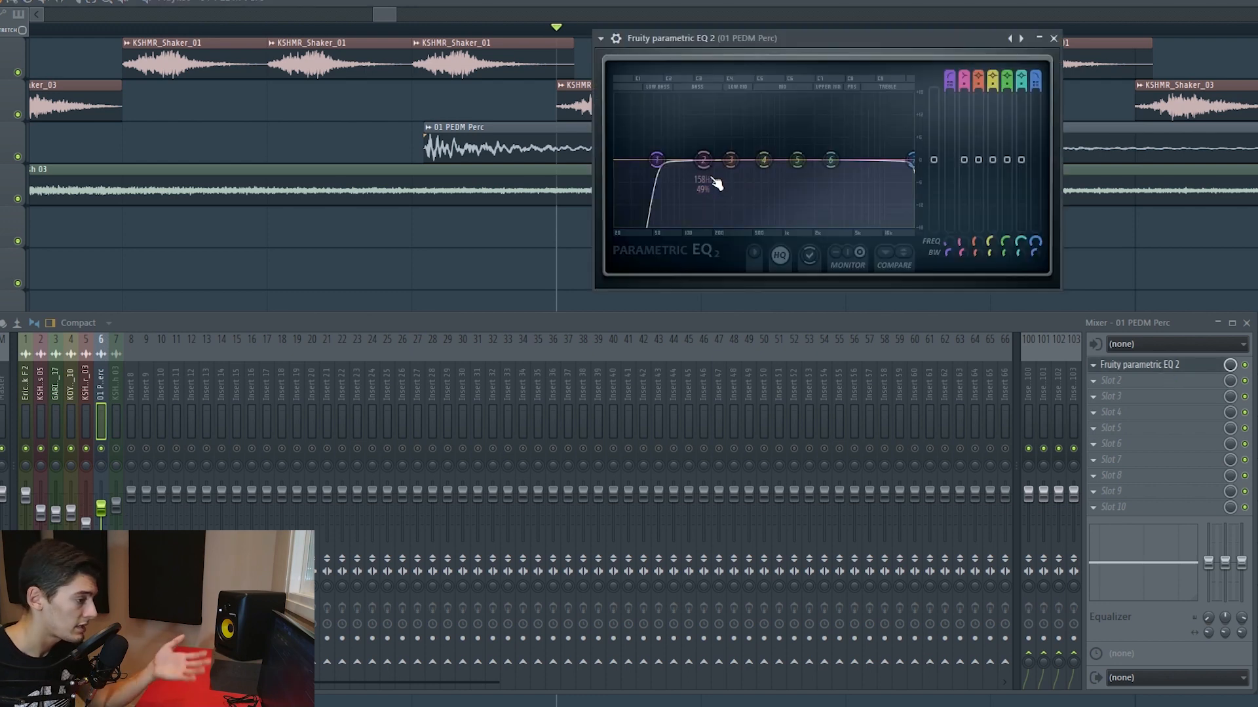
left_click(30, 372)
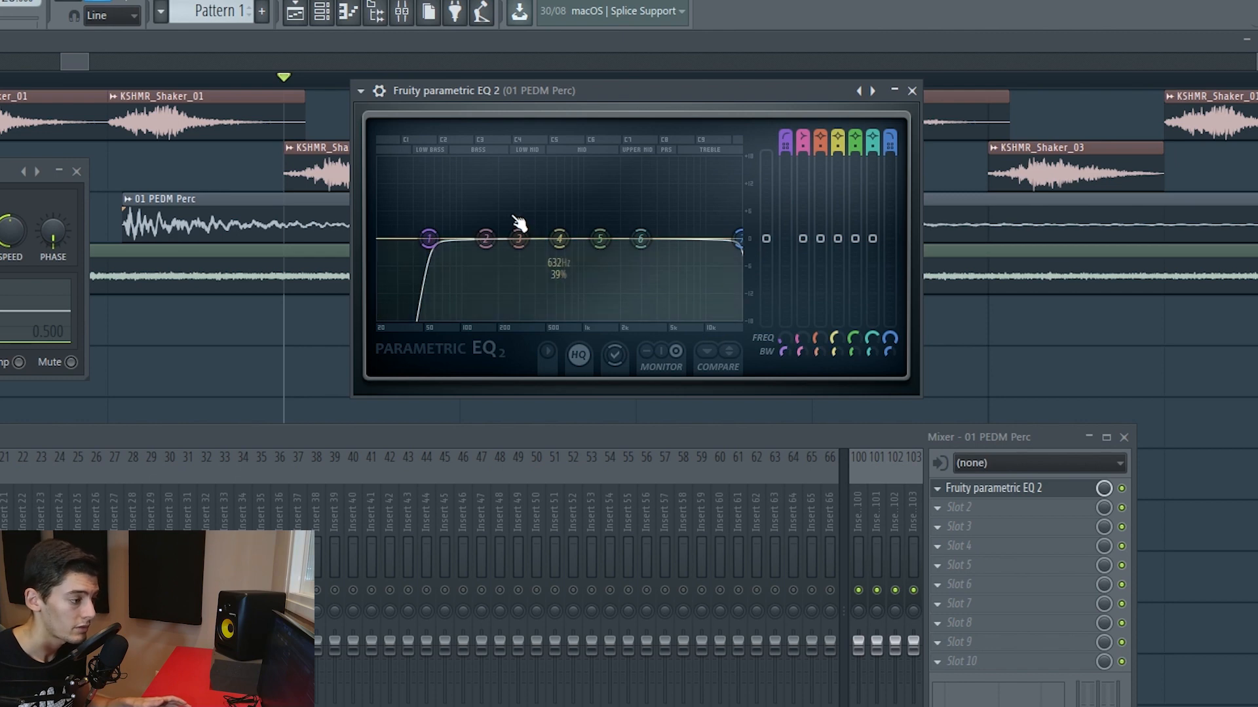
mouse_move(559, 240)
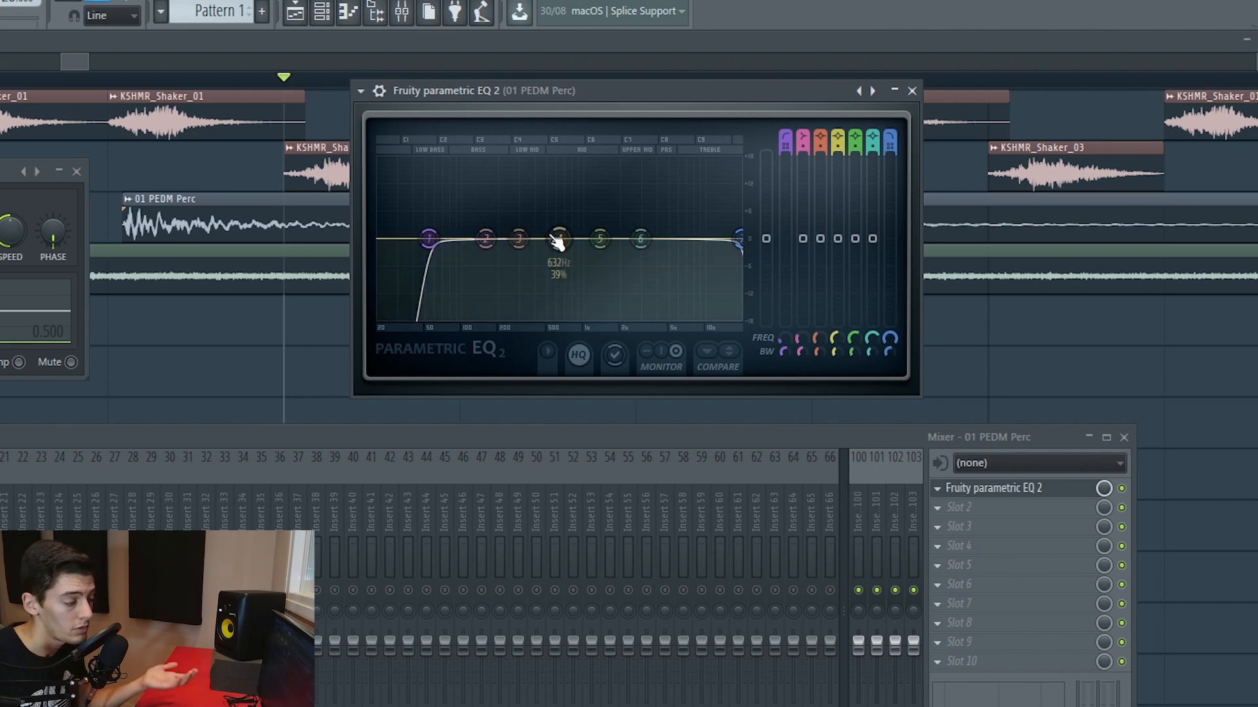
mouse_move(495, 253)
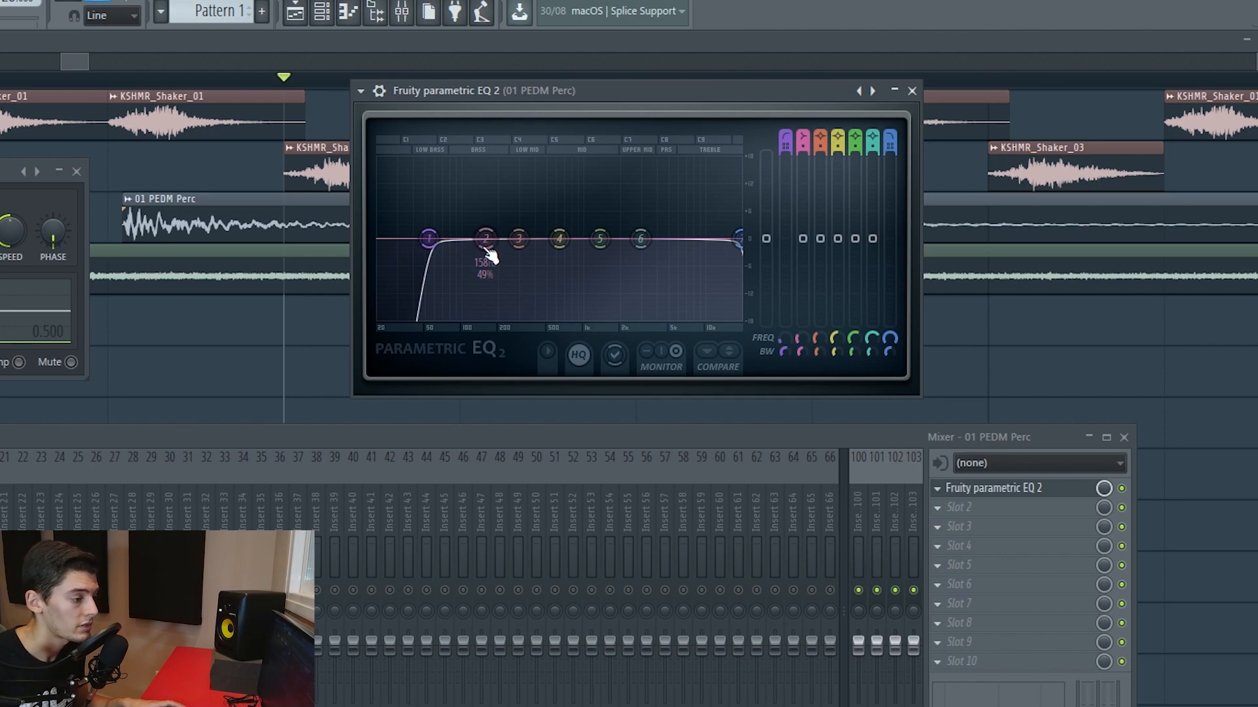
- Link the level of band 2 in the percussion EQ to Peak ctrl - Peak with the Inverted mapping formula
right_click(803, 240)
left_click(848, 384)
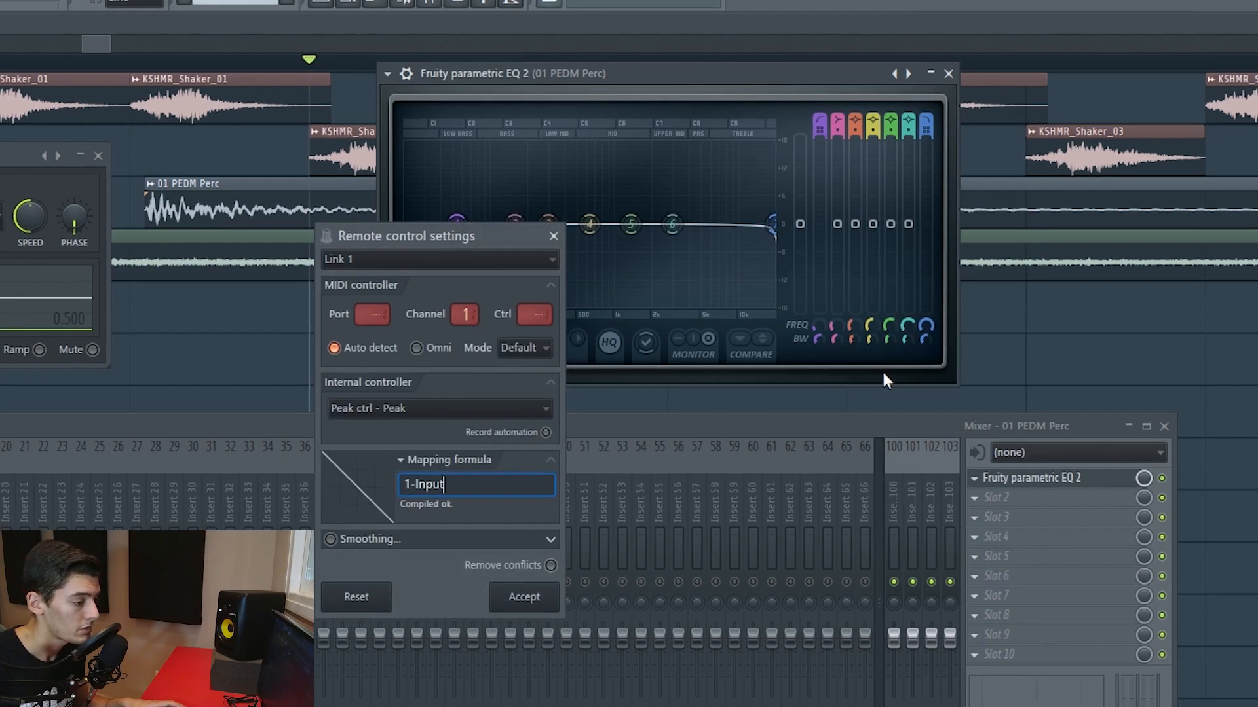
left_click(384, 409)
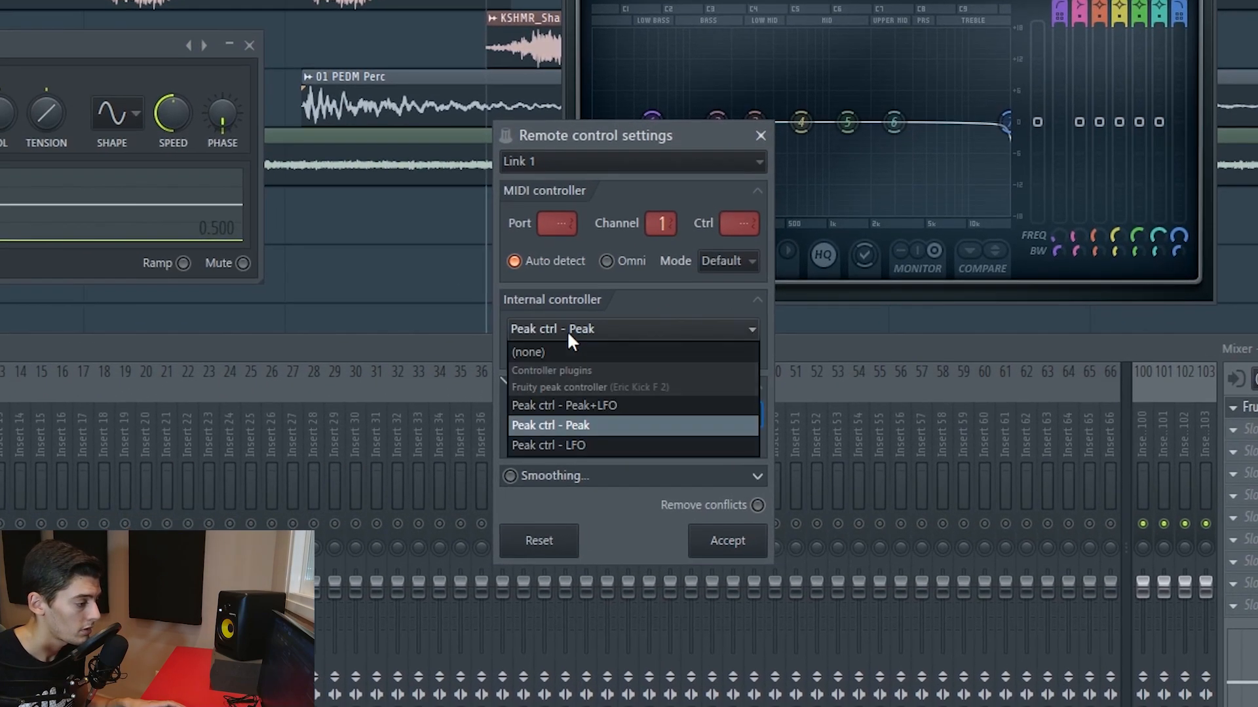
left_click(596, 425)
left_click(635, 391)
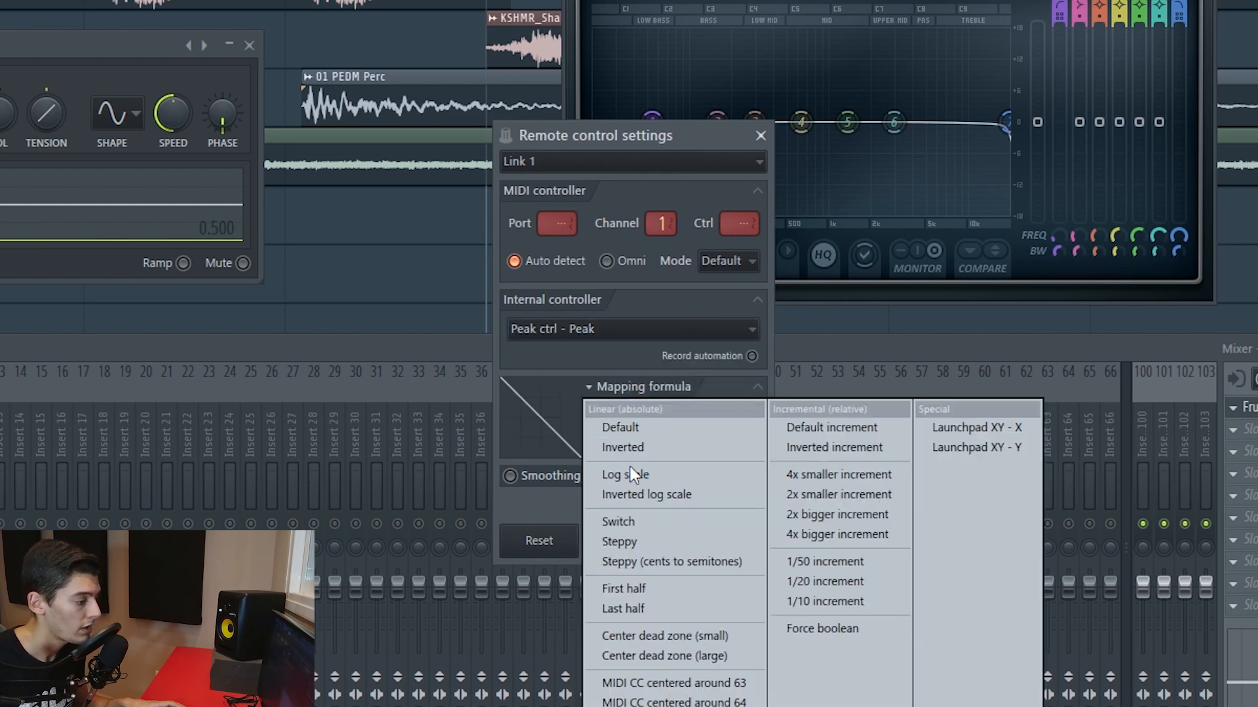
left_click(624, 448)
left_click(725, 539)
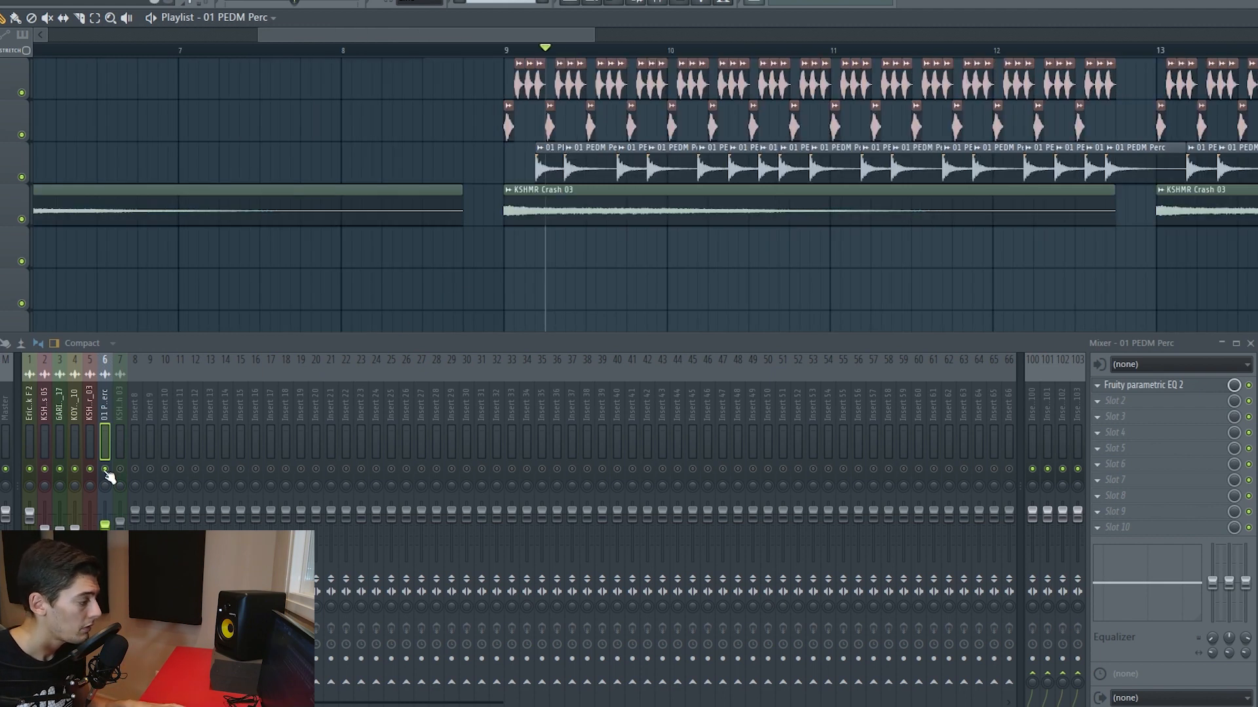
- Unmute the KSHMR Crash 03 insert for playback from bar 9 and inspect its VolumeShaper4 ducking curve
left_click(120, 469)
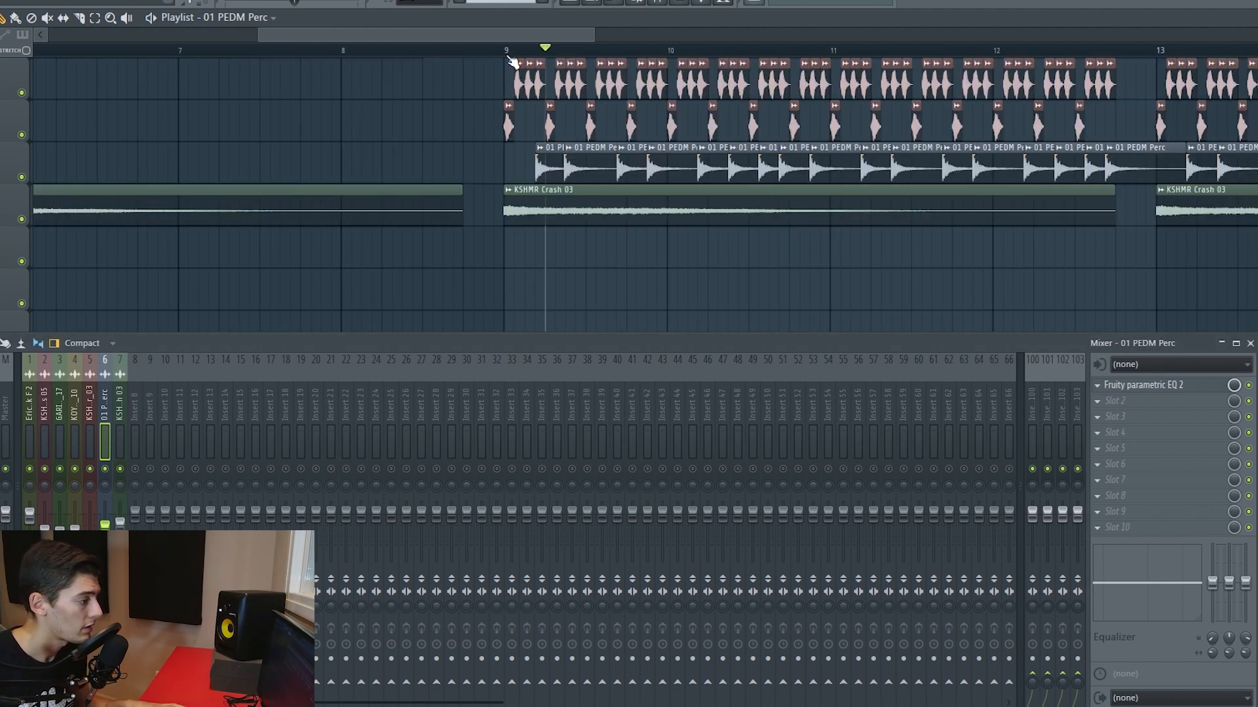
key("space")
left_click(120, 410)
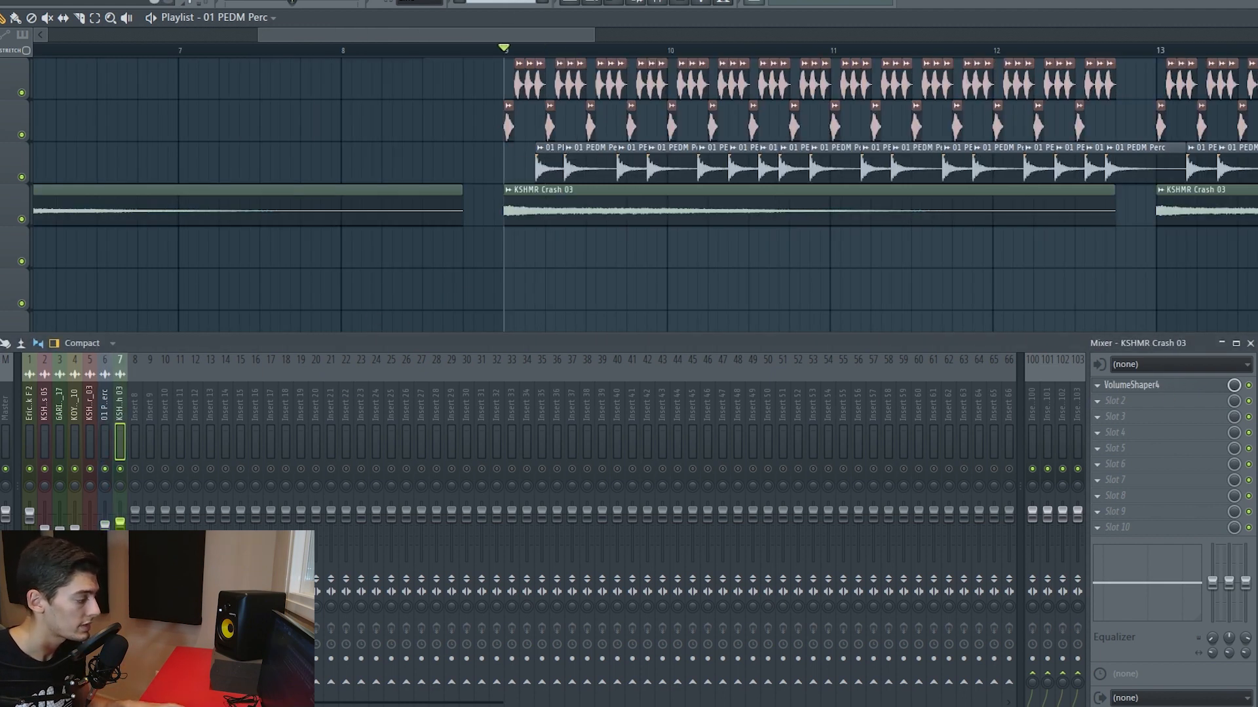
left_click(1173, 390)
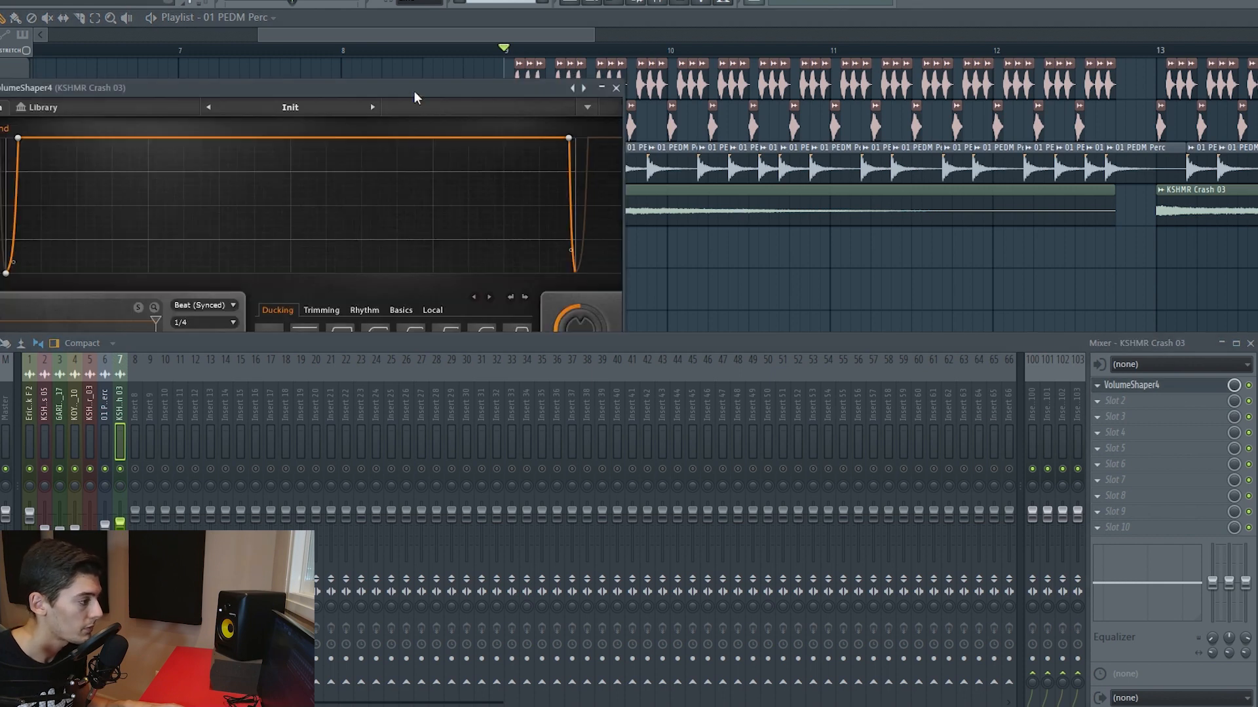
left_click(1007, 38)
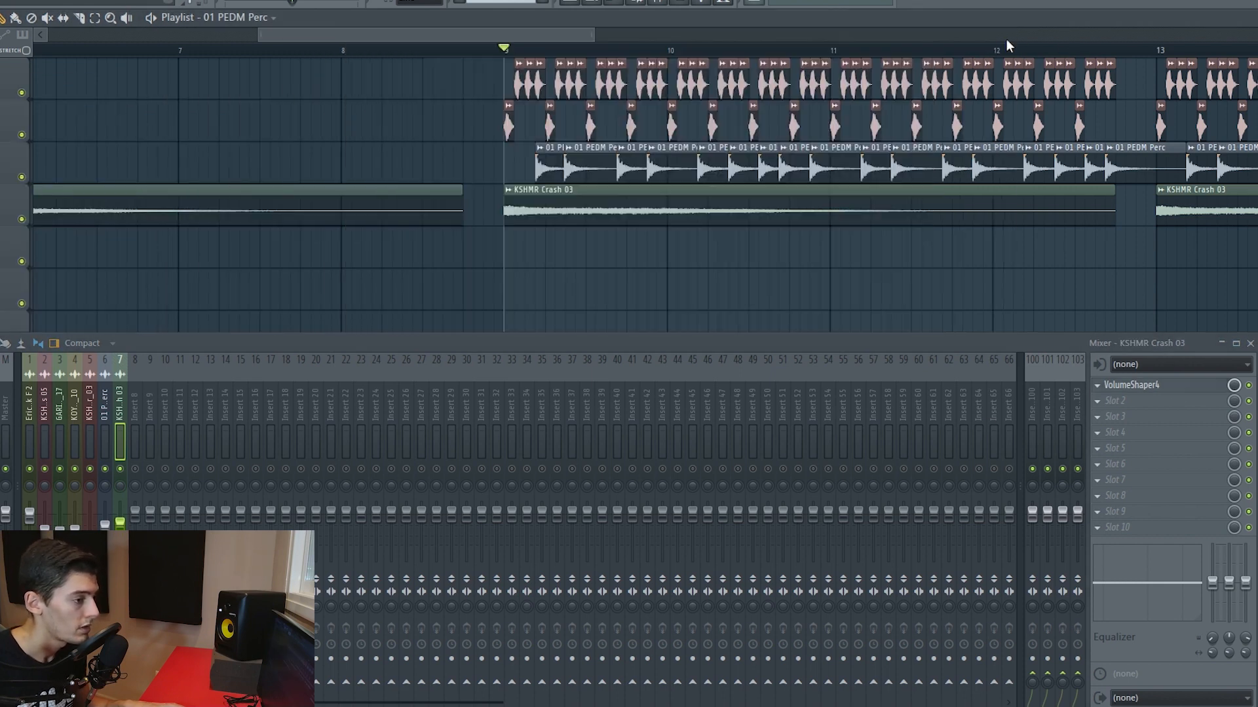
key("space")
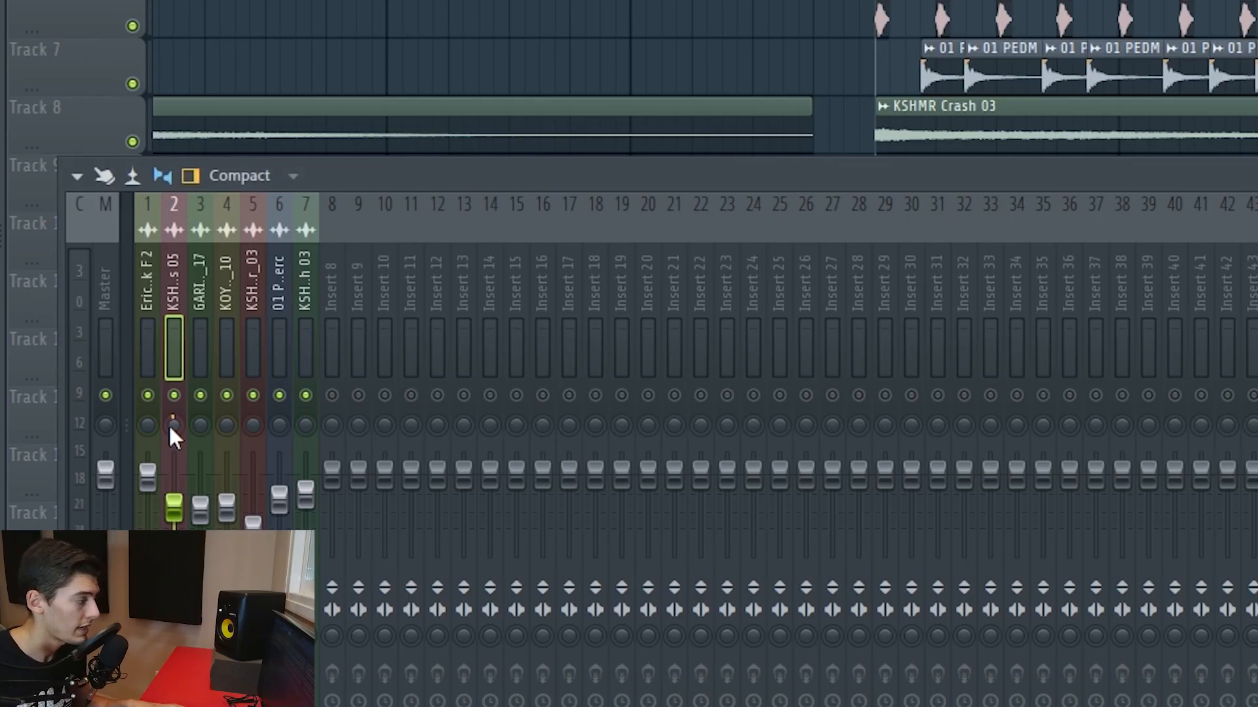
- Solo the kick insert and play the drop from bar 9 while bringing in the drop claps and KOYU_ride_10 inserts
right_click(156, 400)
key("space")
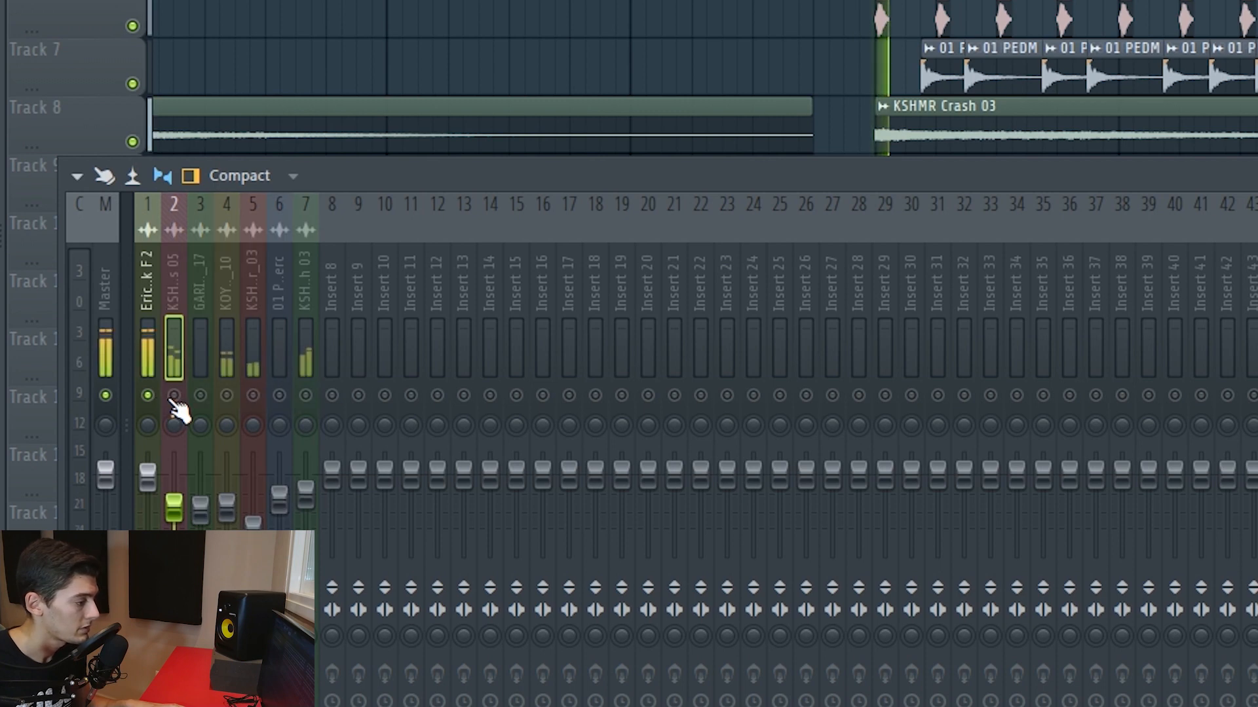
left_click(174, 395)
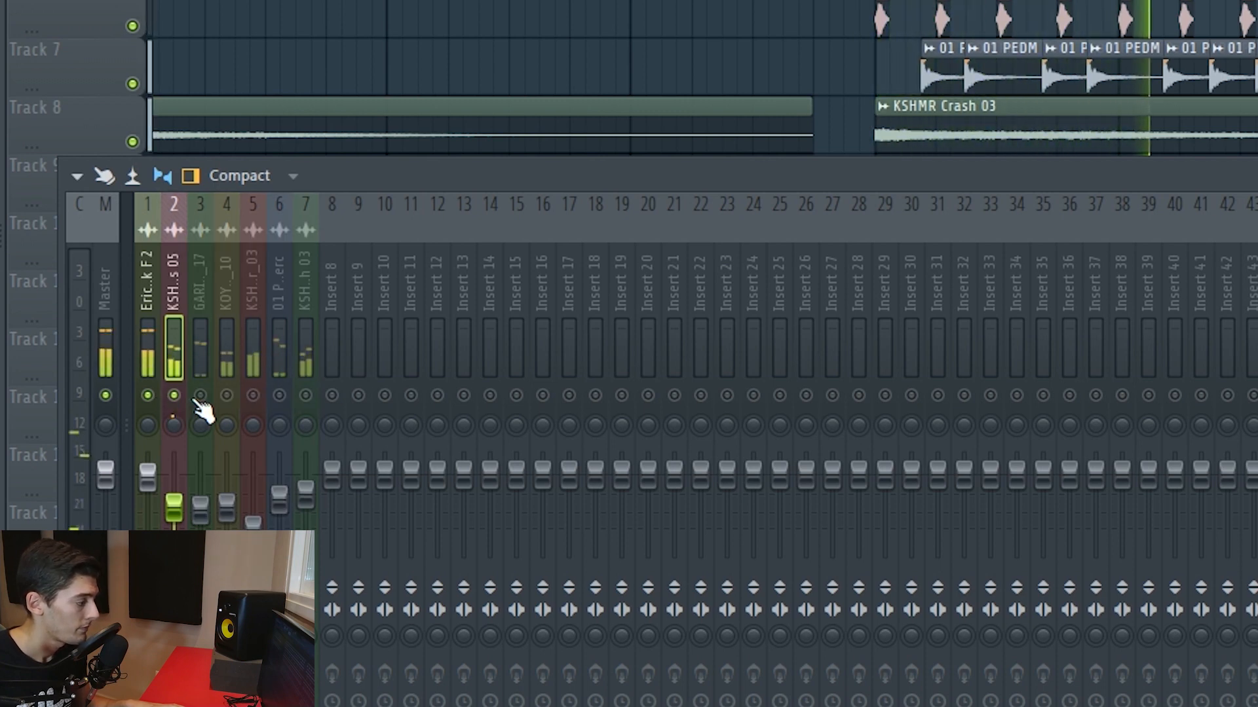
key("space")
left_click(226, 396)
left_click(227, 348)
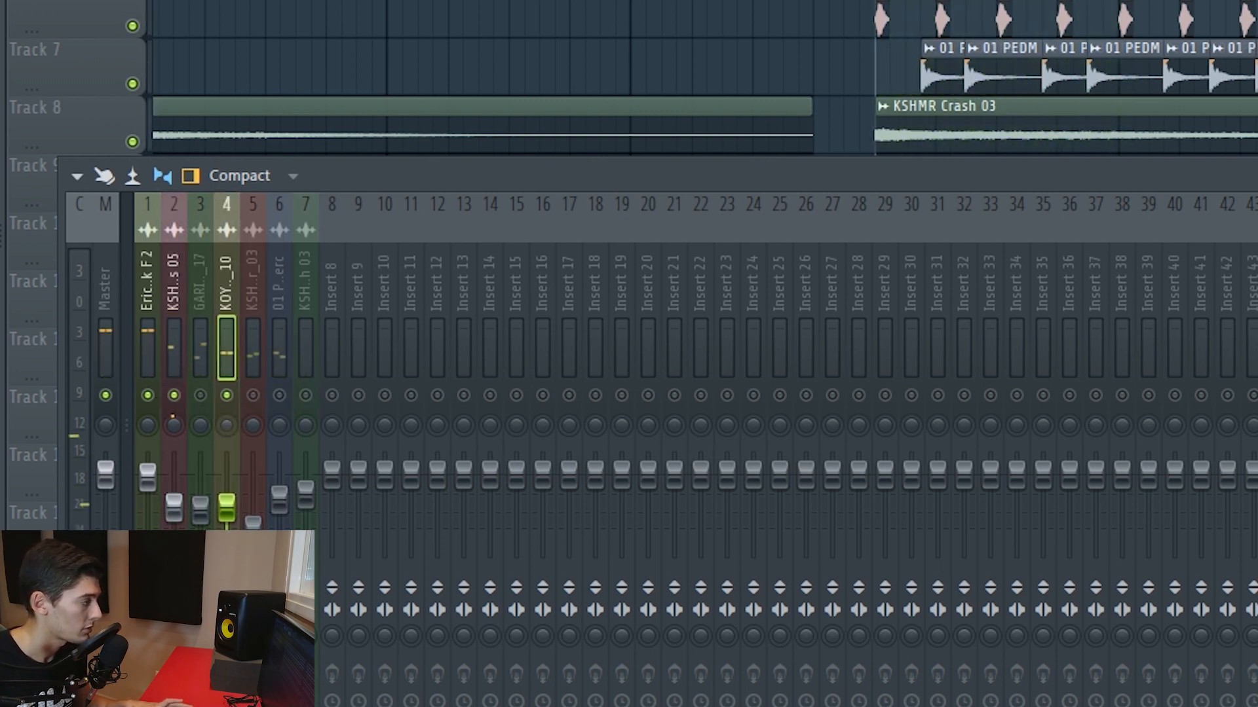
key("space")
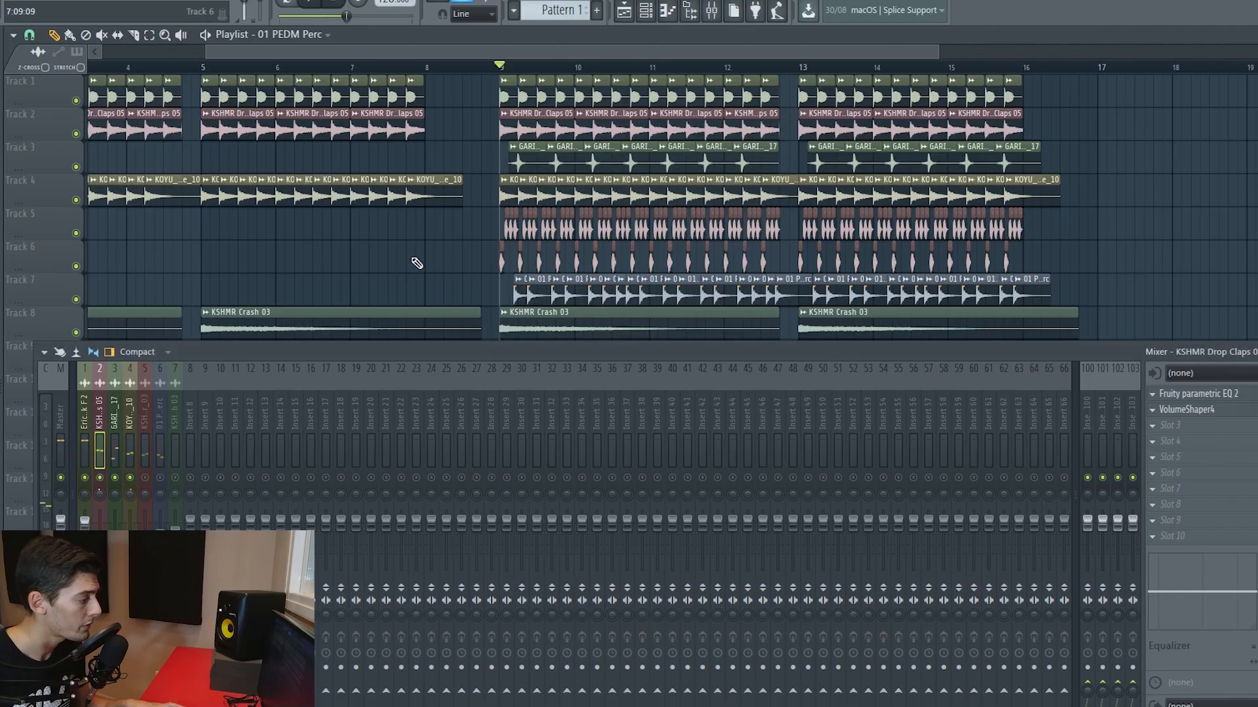
- Inspect the stereo separation of the GARIXX_CLAP_17 insert and play it together with the kick, drop claps and ride
scroll(462, 237, "down", 2)
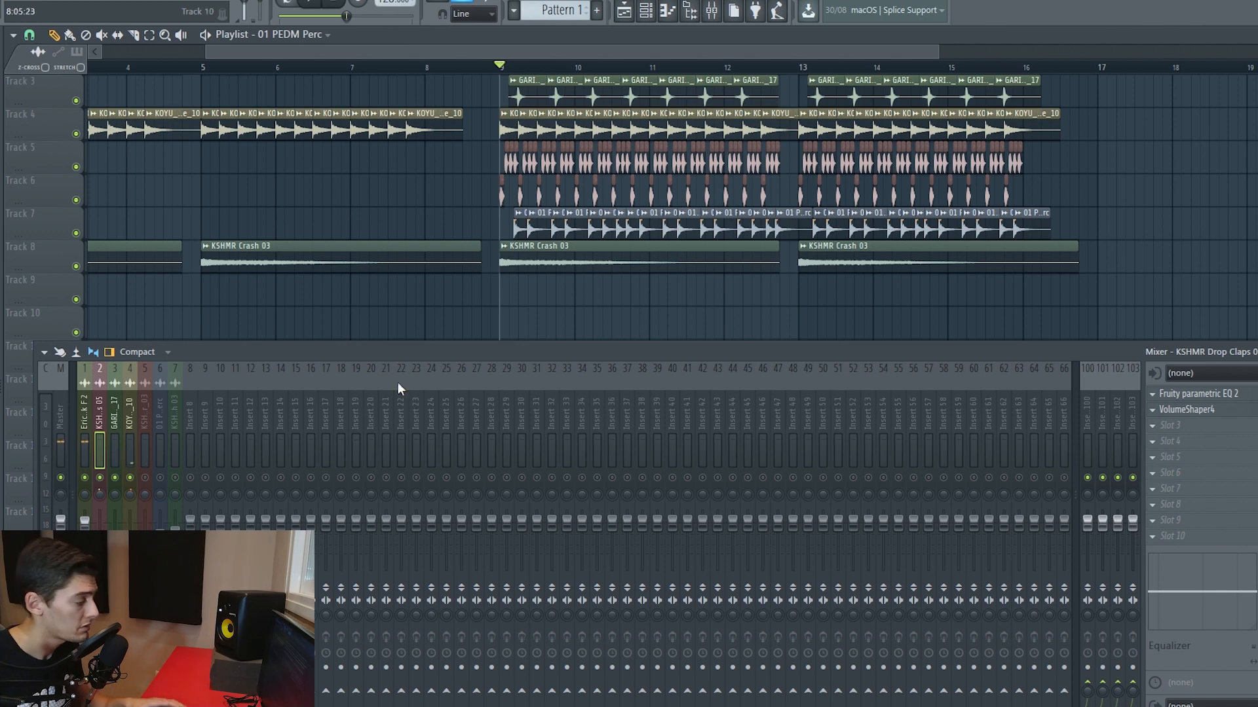
left_click(119, 429)
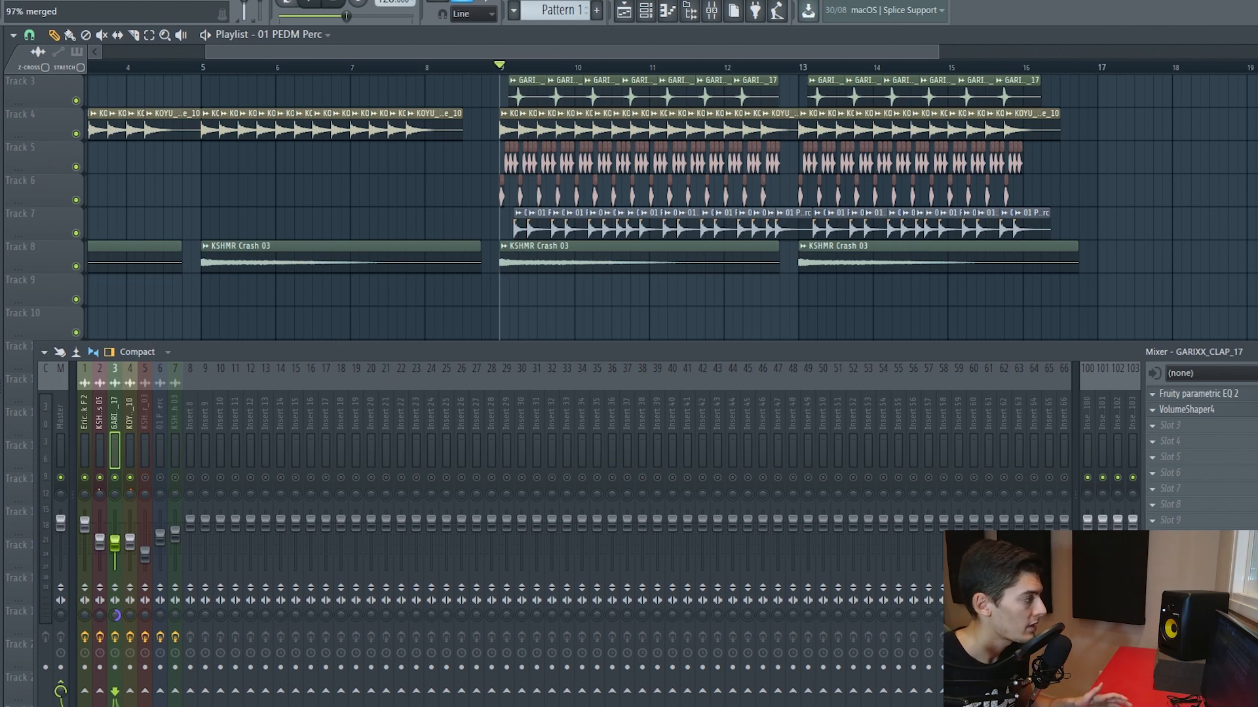
key("space")
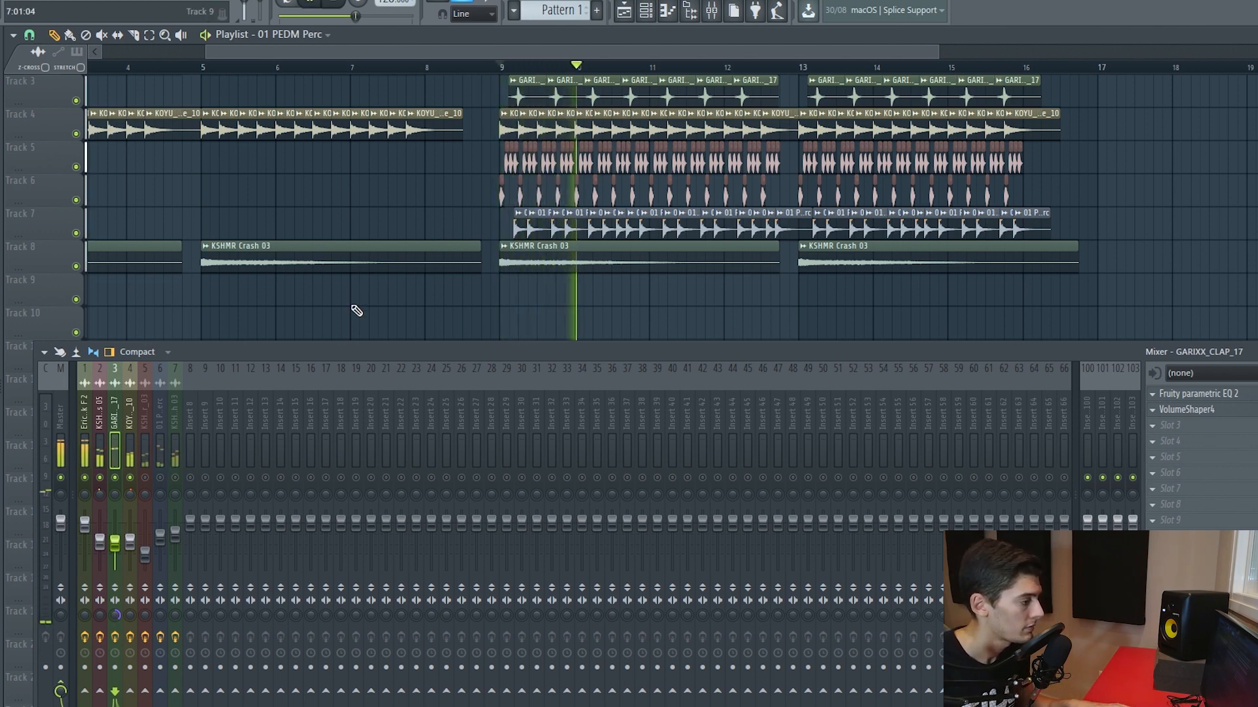
key("space")
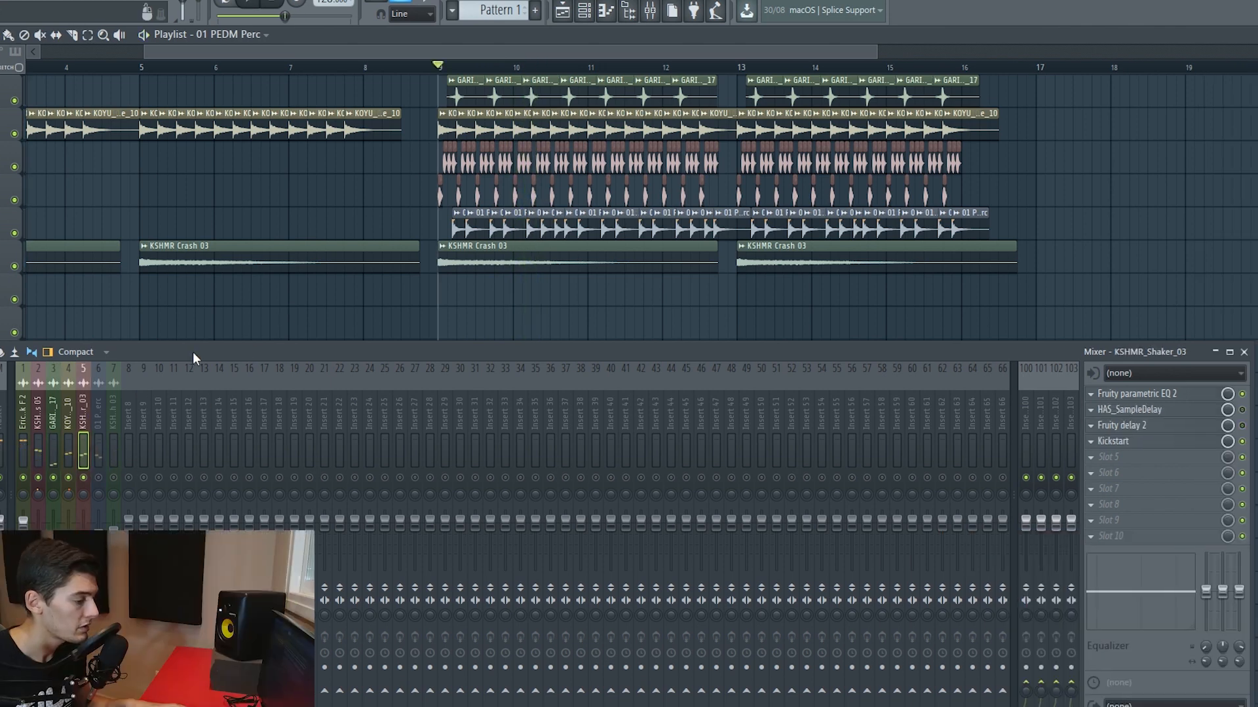
- Solo the KSHMR_Shaker_03 insert, enable its HAS_SampleDelay effect and play it from bar 9
left_click_drag(192, 352, 194, 336)
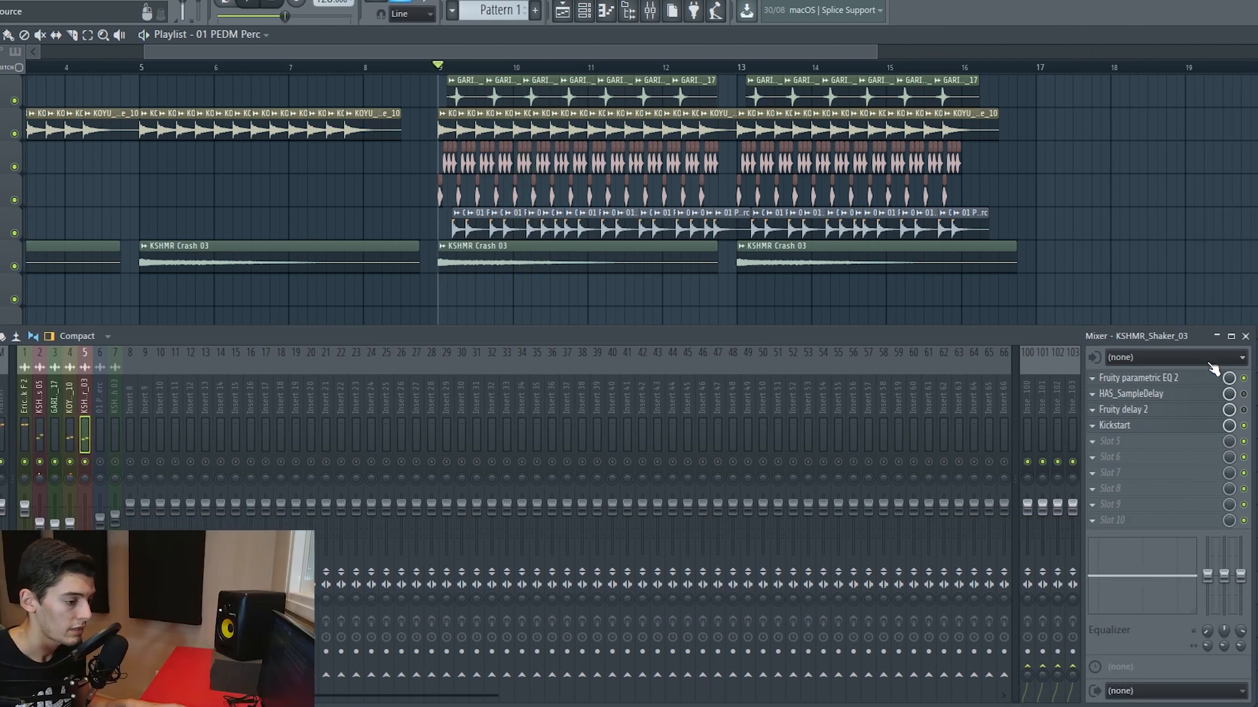
right_click(84, 462)
left_click(1140, 394)
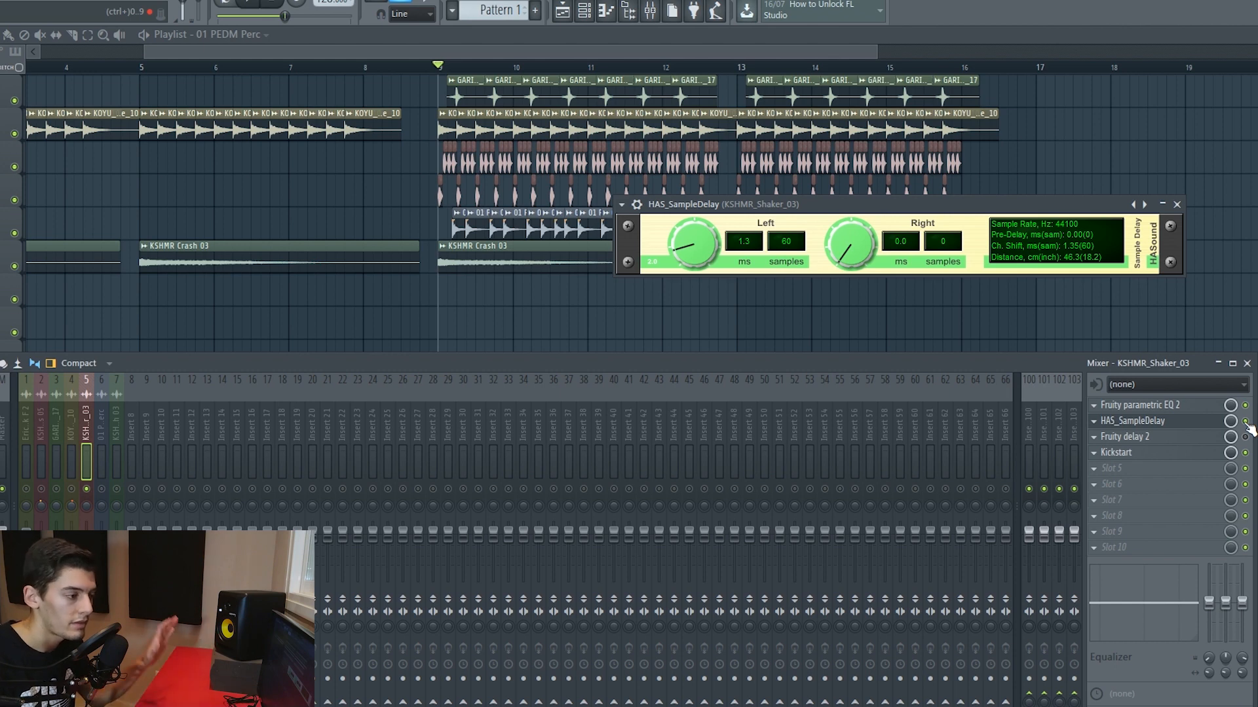
left_click(1248, 424)
key("space")
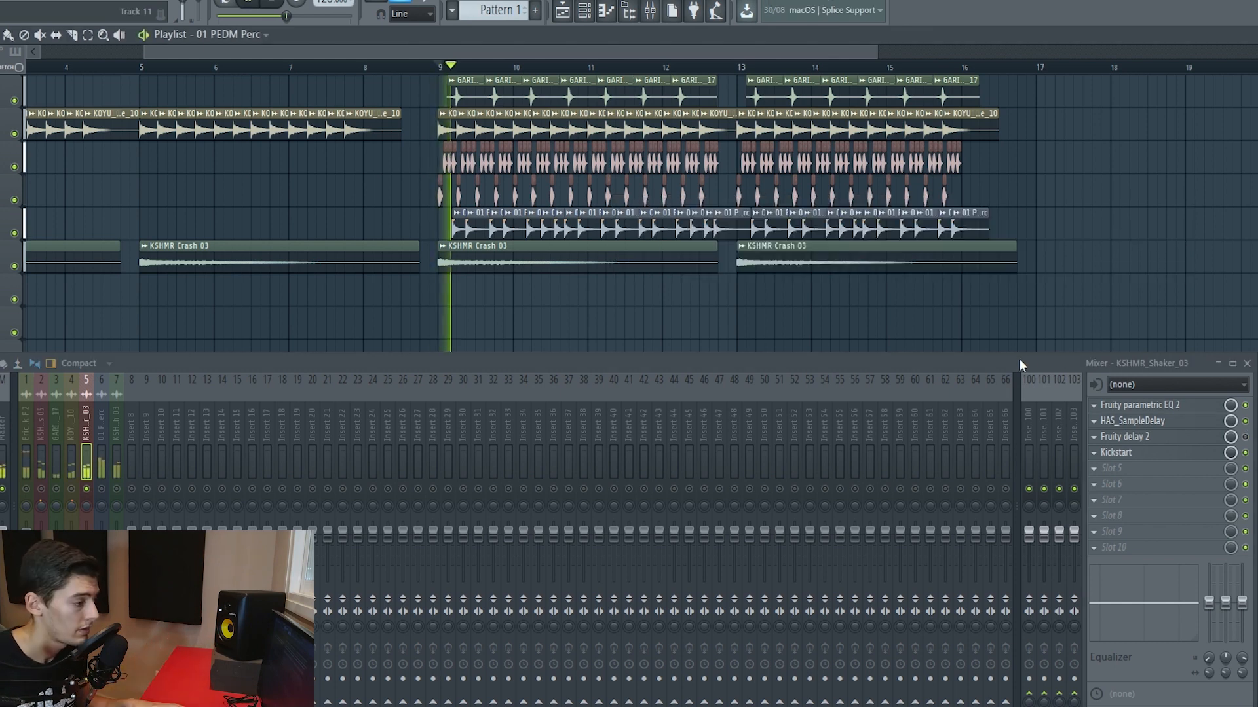
key("space")
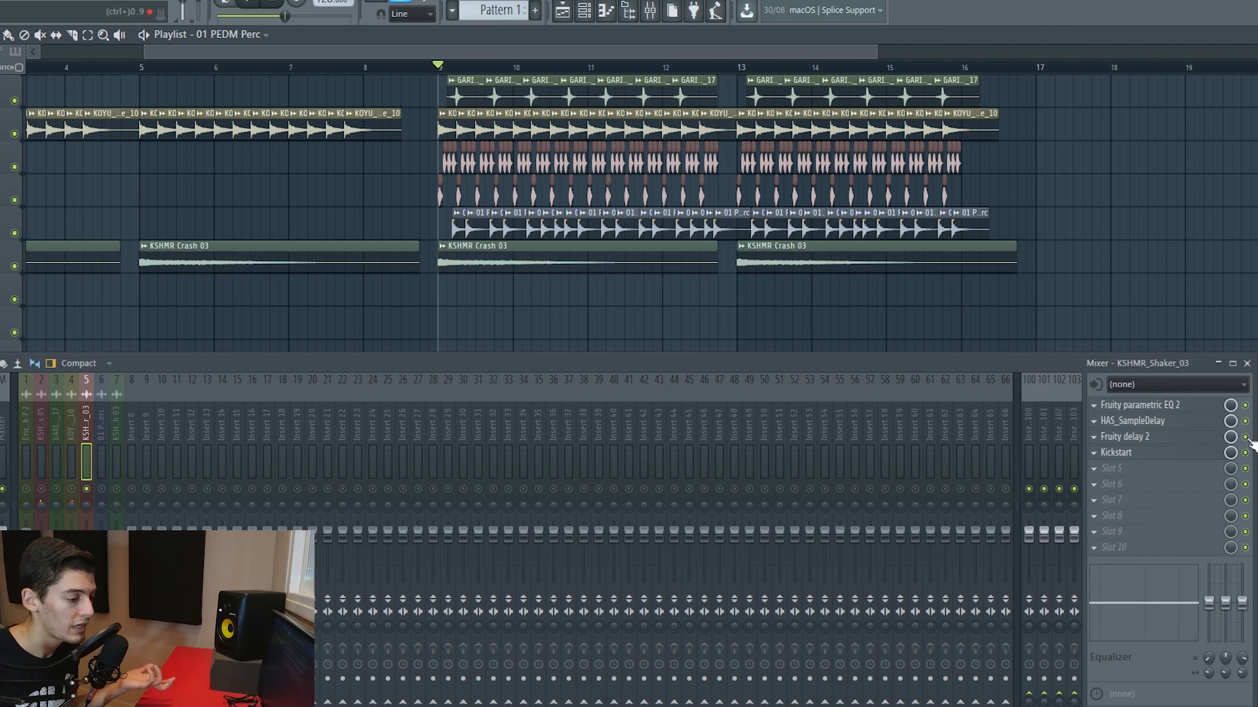
- Enable Fruity Delay 2 on the KSHMR_Shaker_03 insert and inspect its input, feedback and time settings
left_click(1166, 437)
left_click_drag(945, 145, 887, 151)
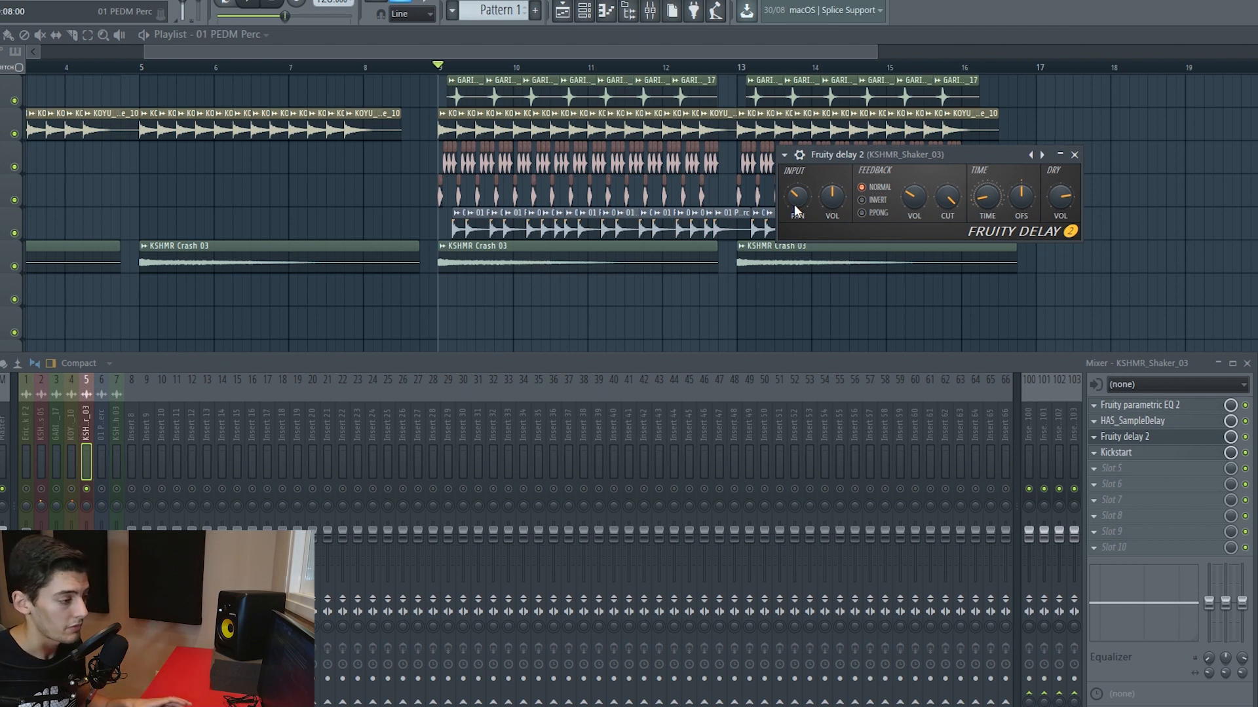
left_click_drag(911, 149, 889, 153)
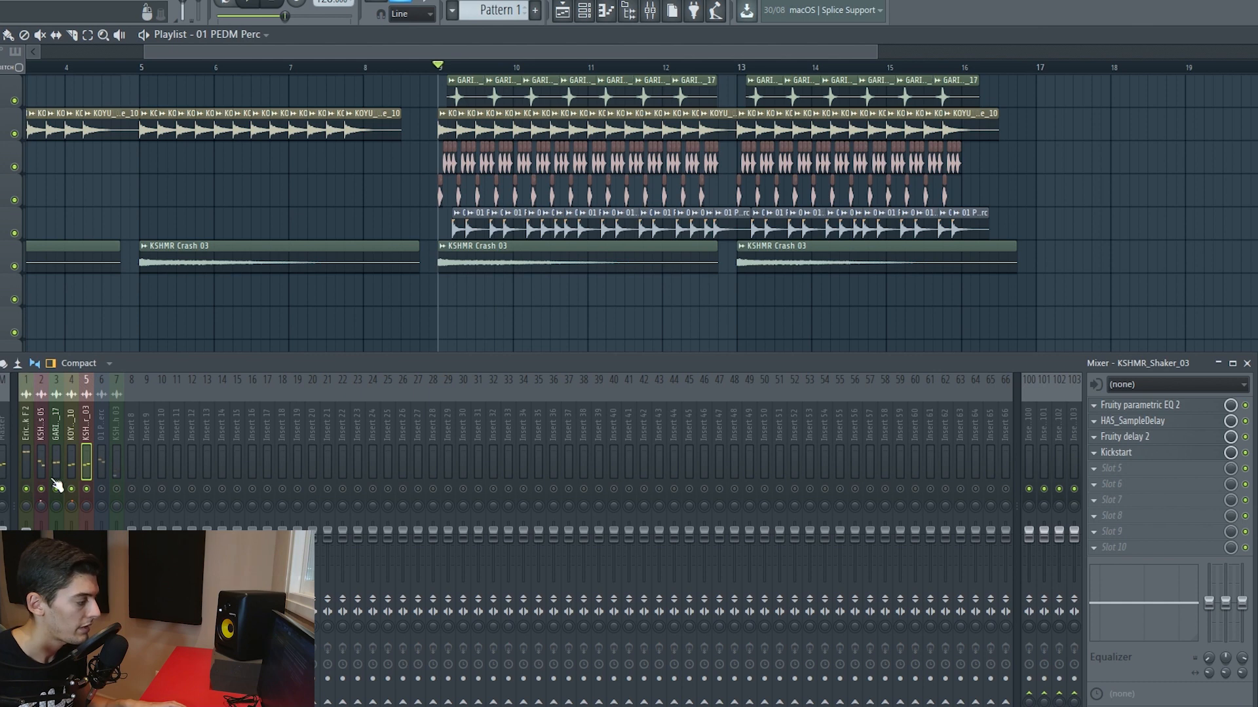
- Bring the 01 PEDM Perc and KSHMR Crash 03 inserts back in and play the full drum groove from bar 9
key("space")
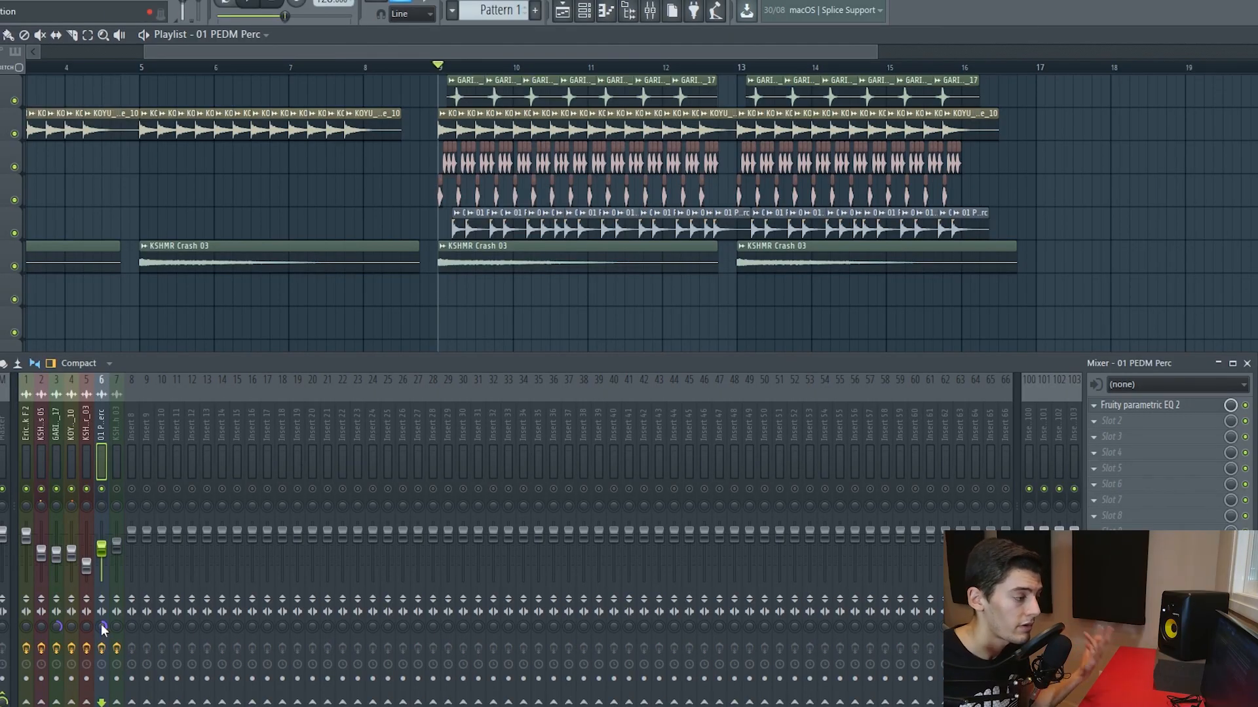
key("space")
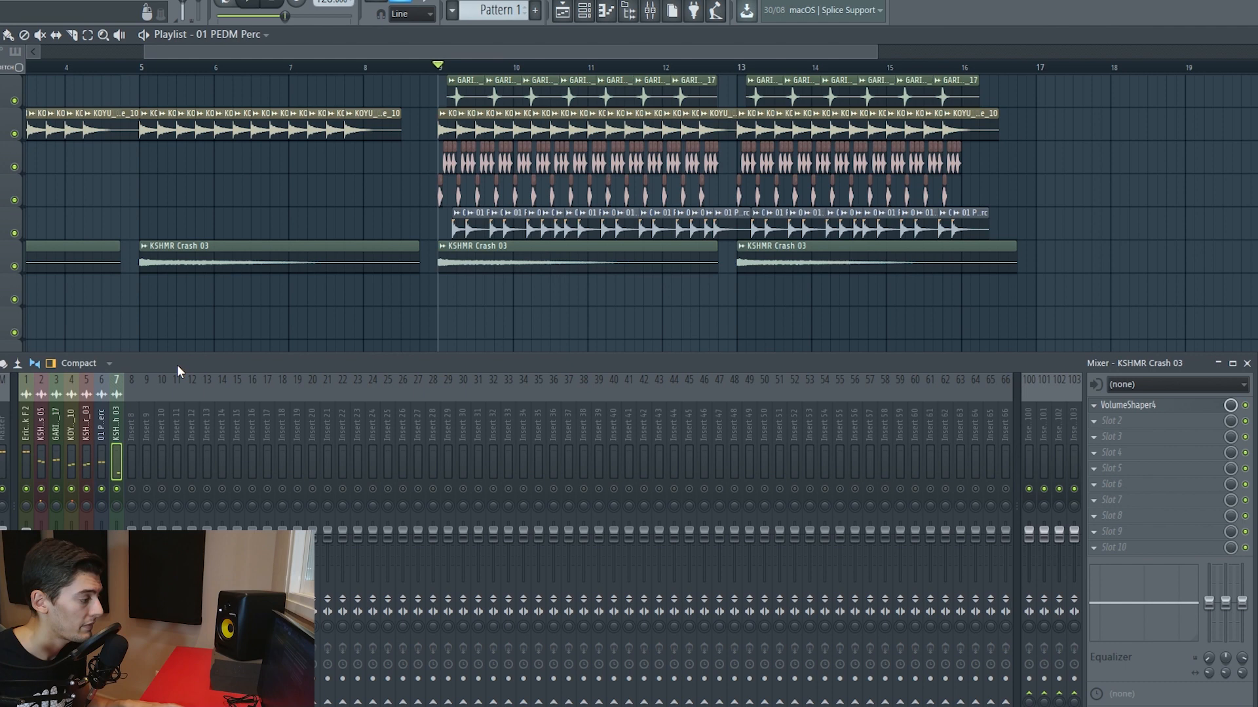
left_click_drag(219, 360, 233, 361)
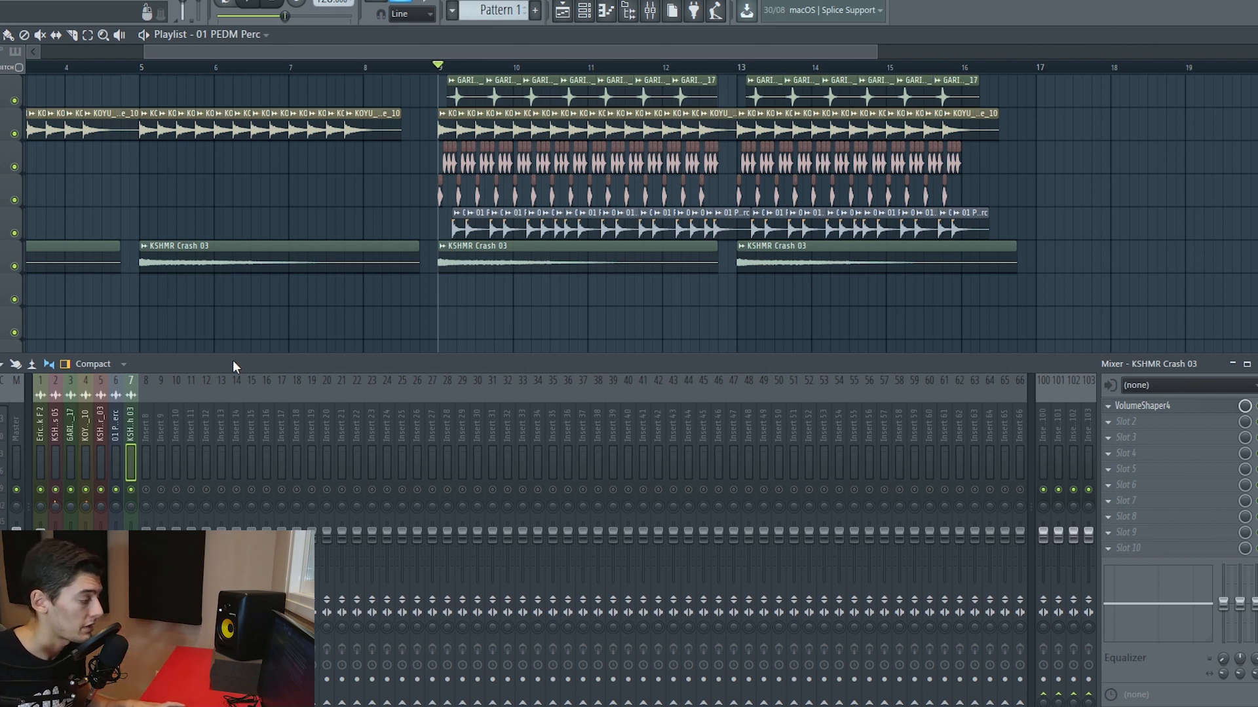
key("space")
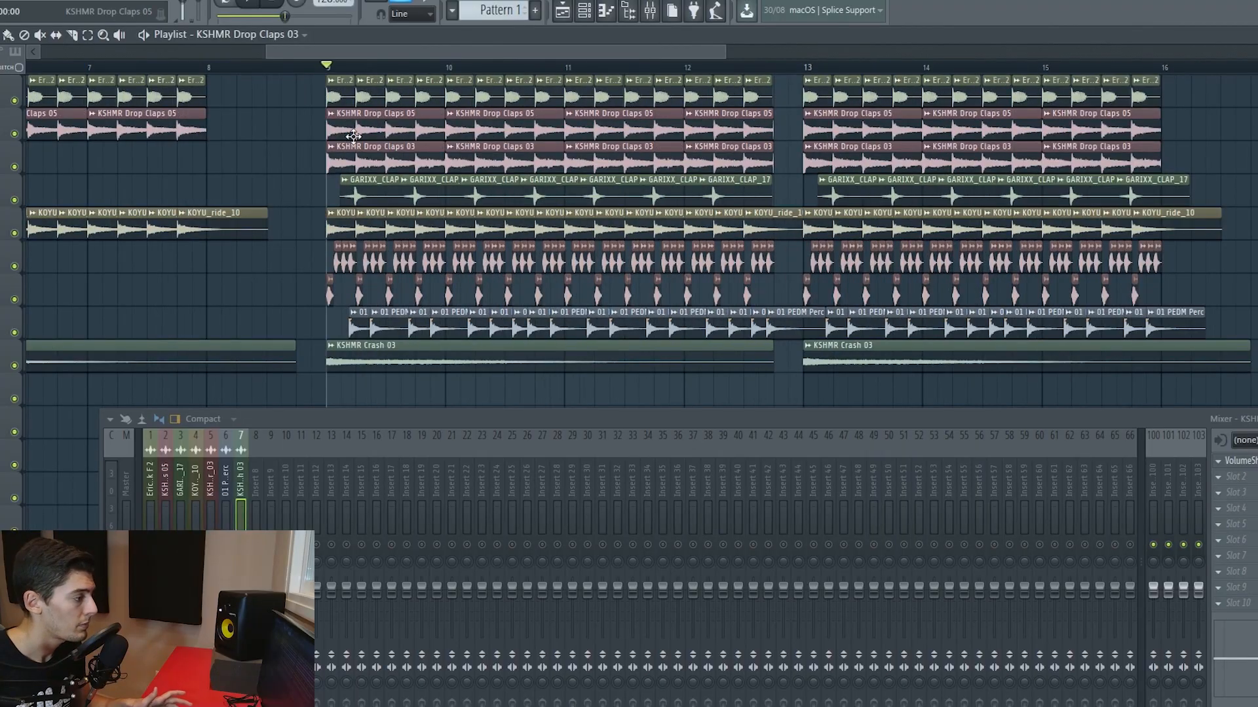
- Check the mixer track assignments of the KSHMR Drop Claps 05 and KSHMR Drop Claps 03 samples
double_click(354, 136)
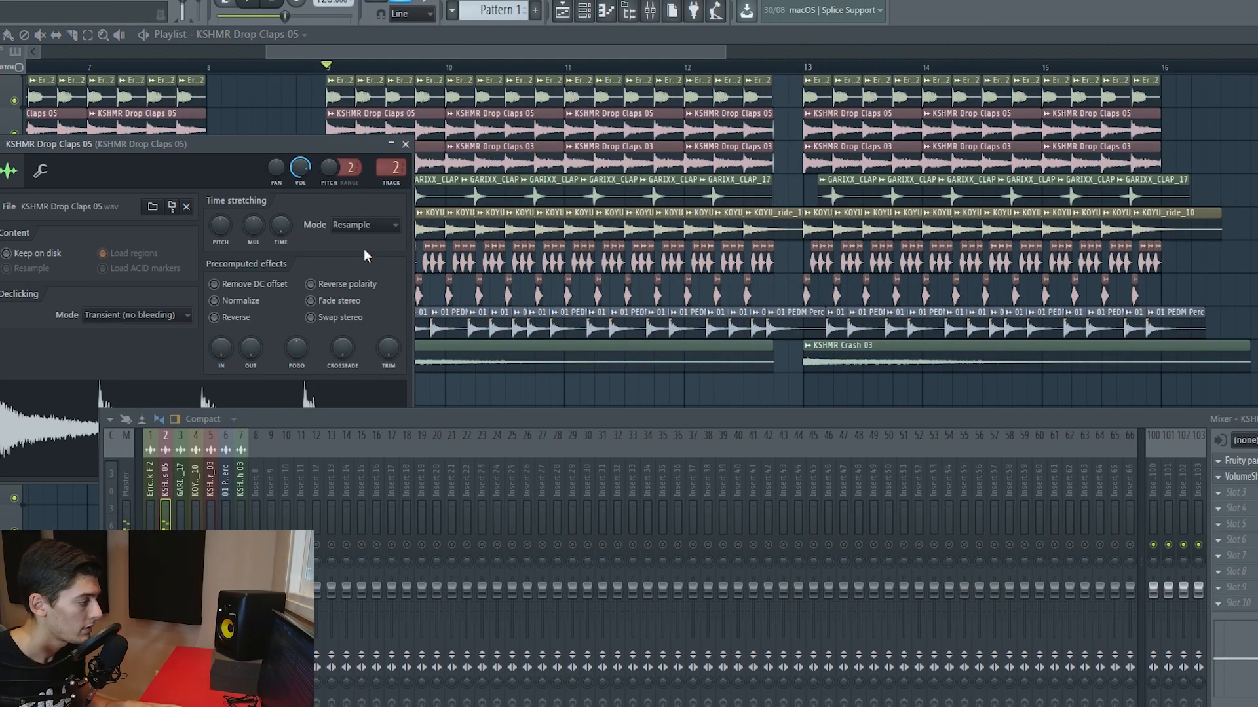
left_click(406, 144)
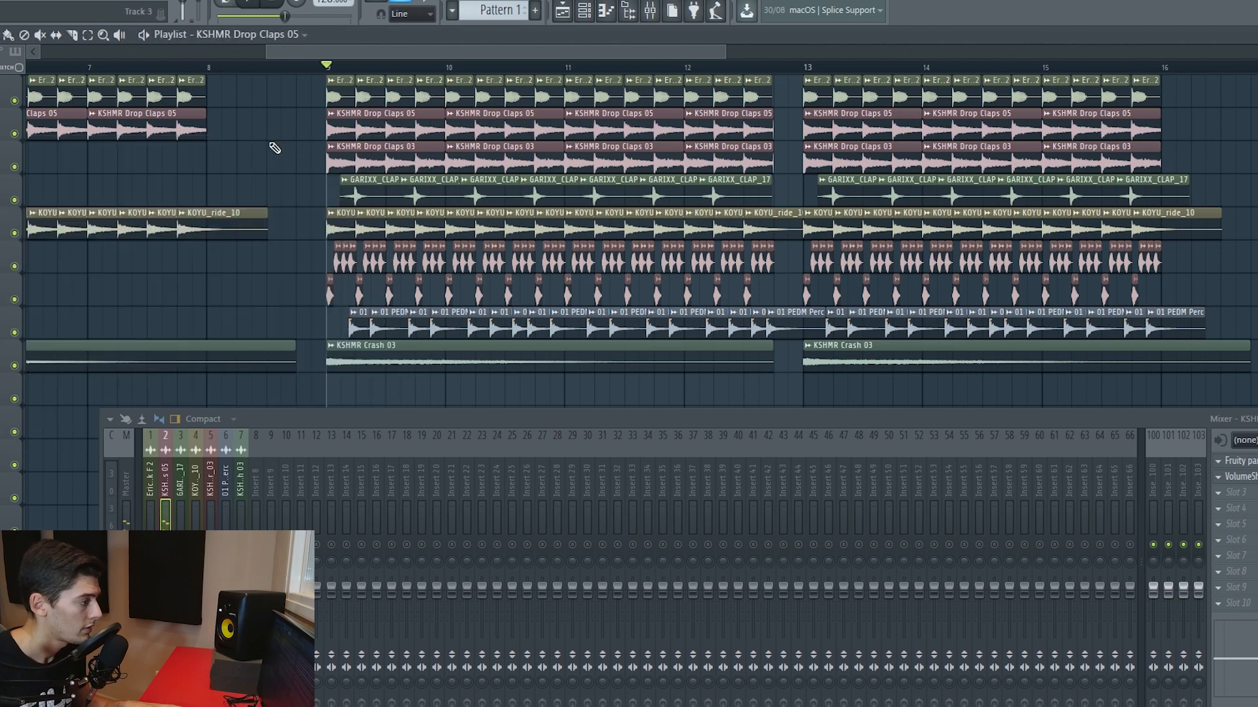
double_click(341, 162)
left_click_drag(213, 211, 192, 116)
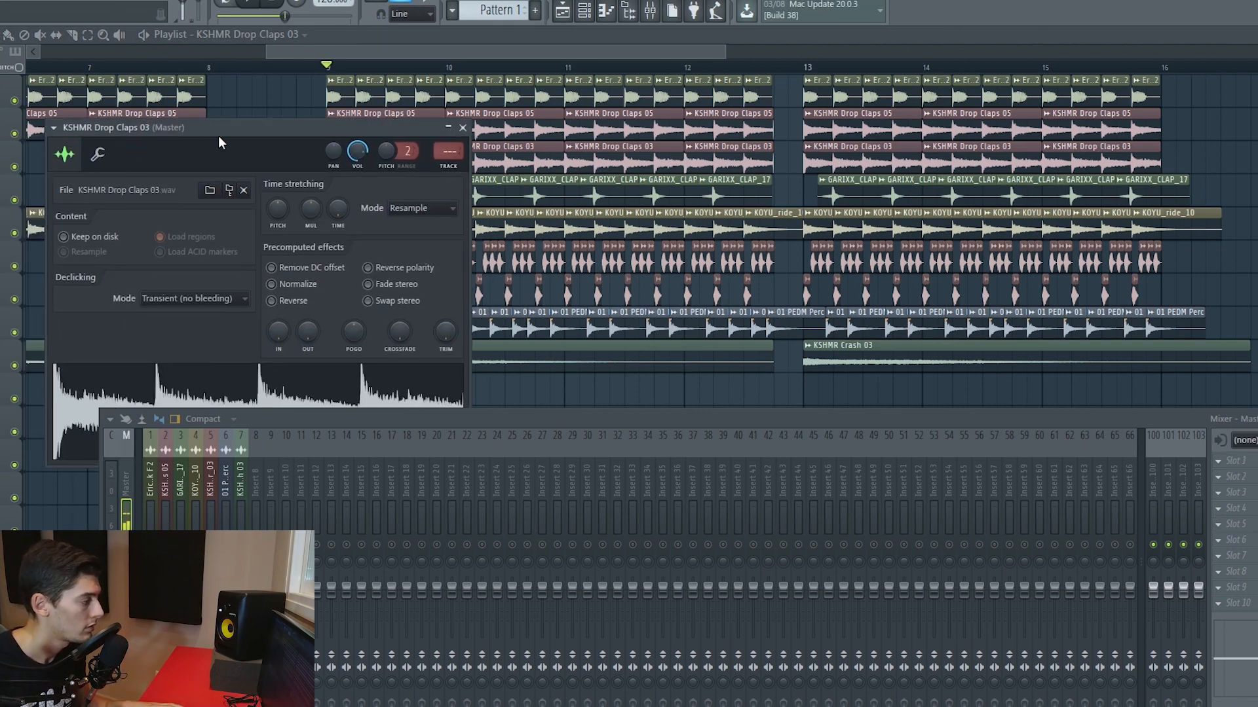
key("Escape")
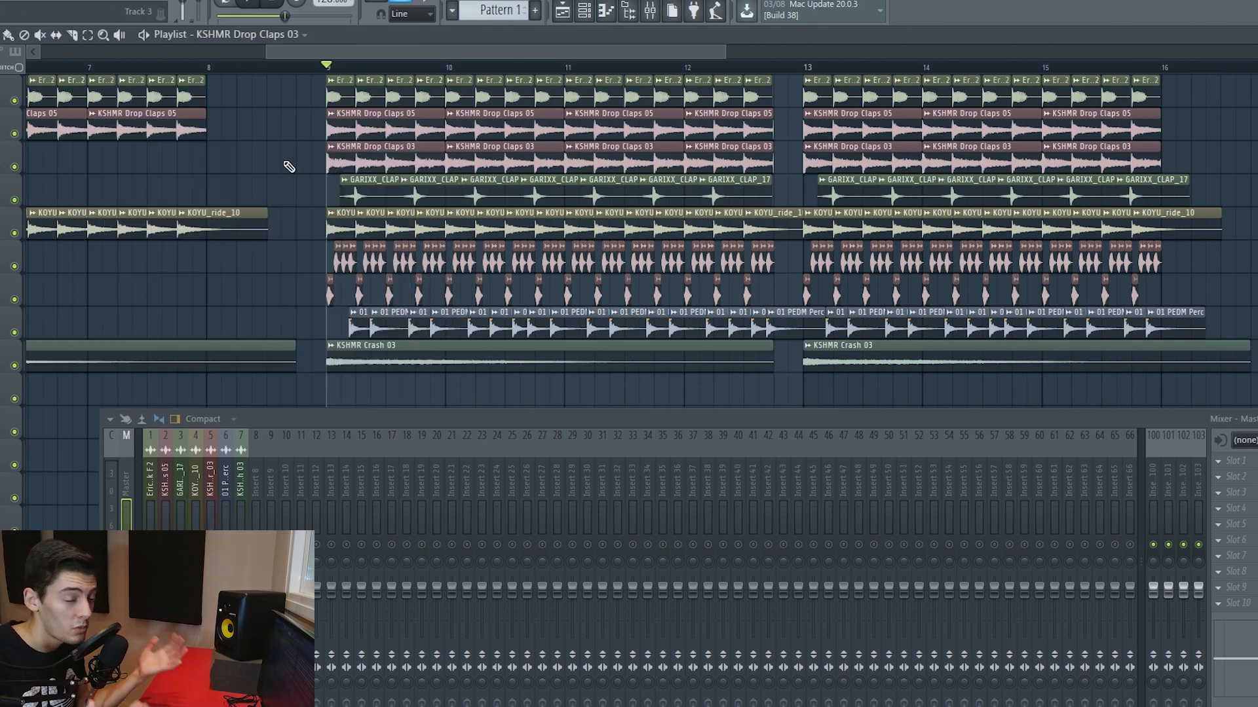
- Route KSHMR Drop Claps 03 to its own mixer insert and place it beside the KSHMR Drop Claps 05 insert
double_click(373, 150)
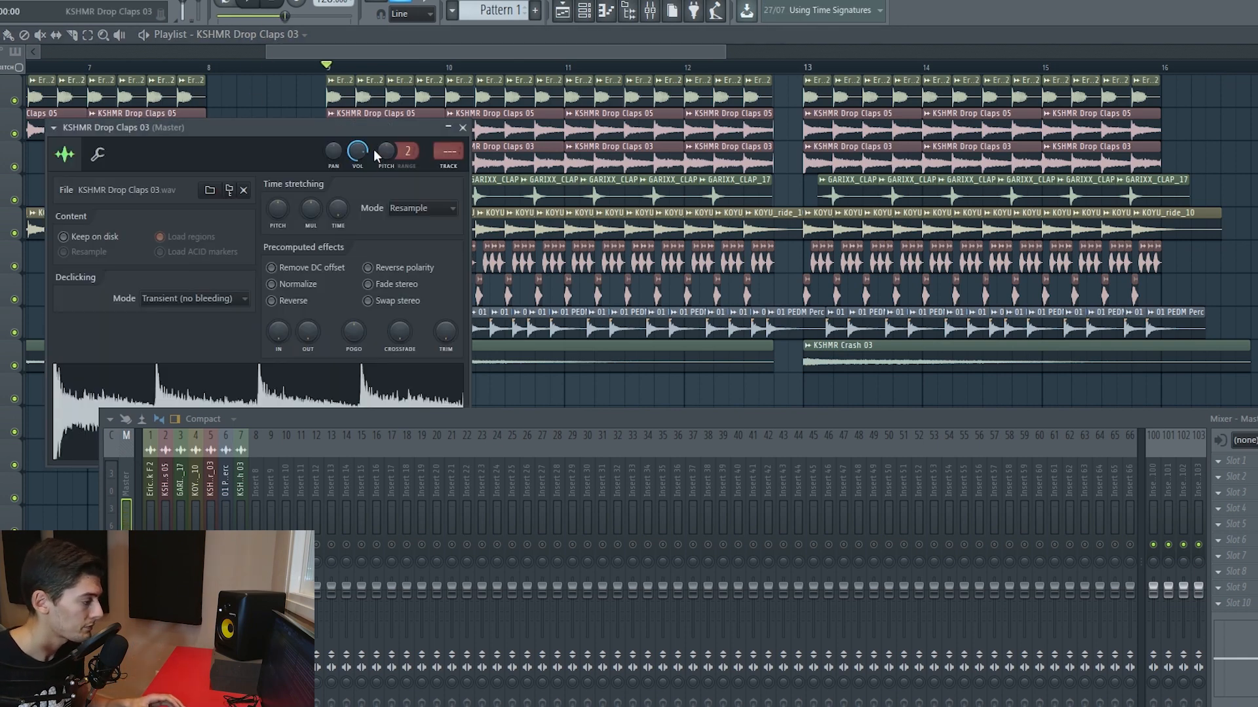
left_click(269, 482)
key("ctrl+l")
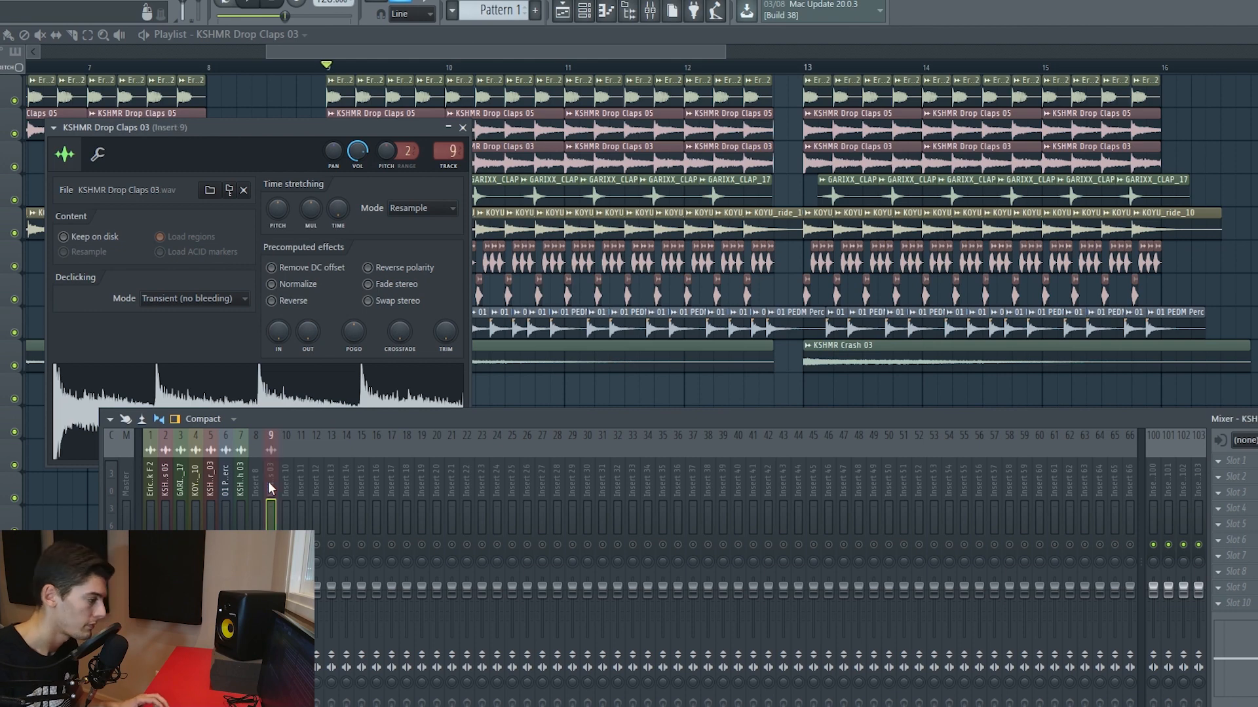
left_click_drag(274, 483, 181, 484)
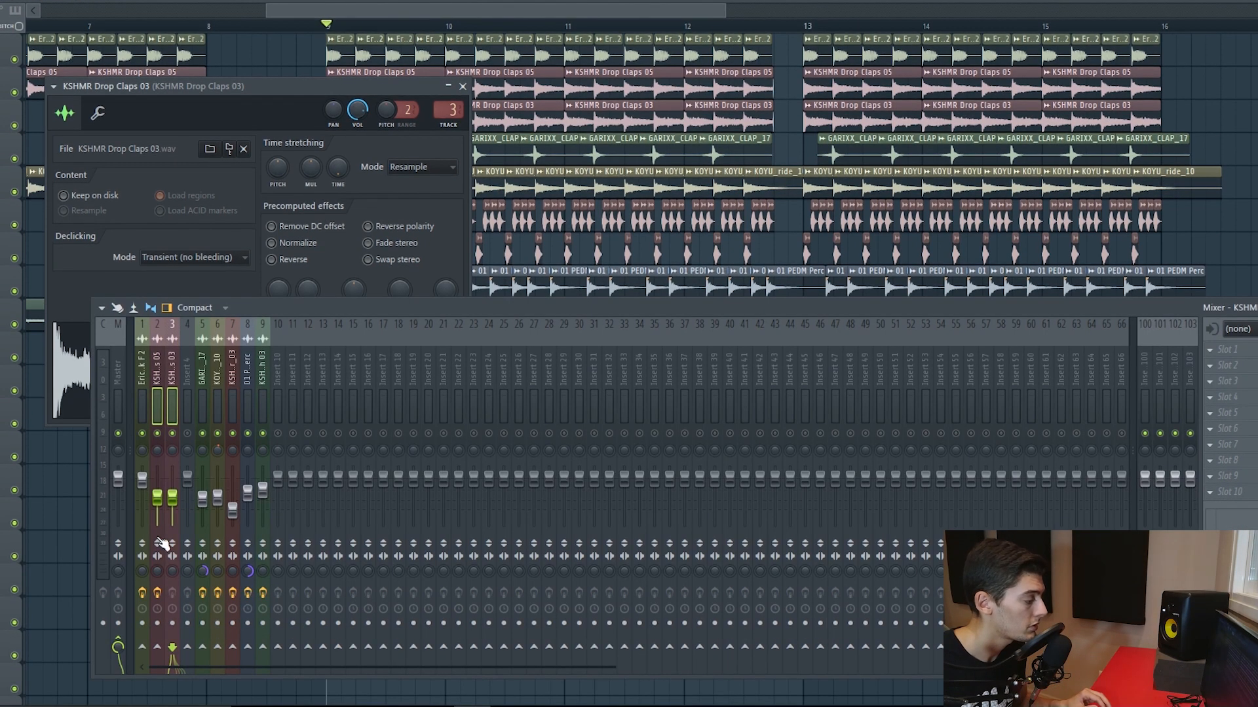
- Route both drop clap inserts into insert 4, named CLAPS, and move VolumeShaper4 there from the KSHMR Drop Claps 05 insert
right_click(188, 646)
left_click(223, 650)
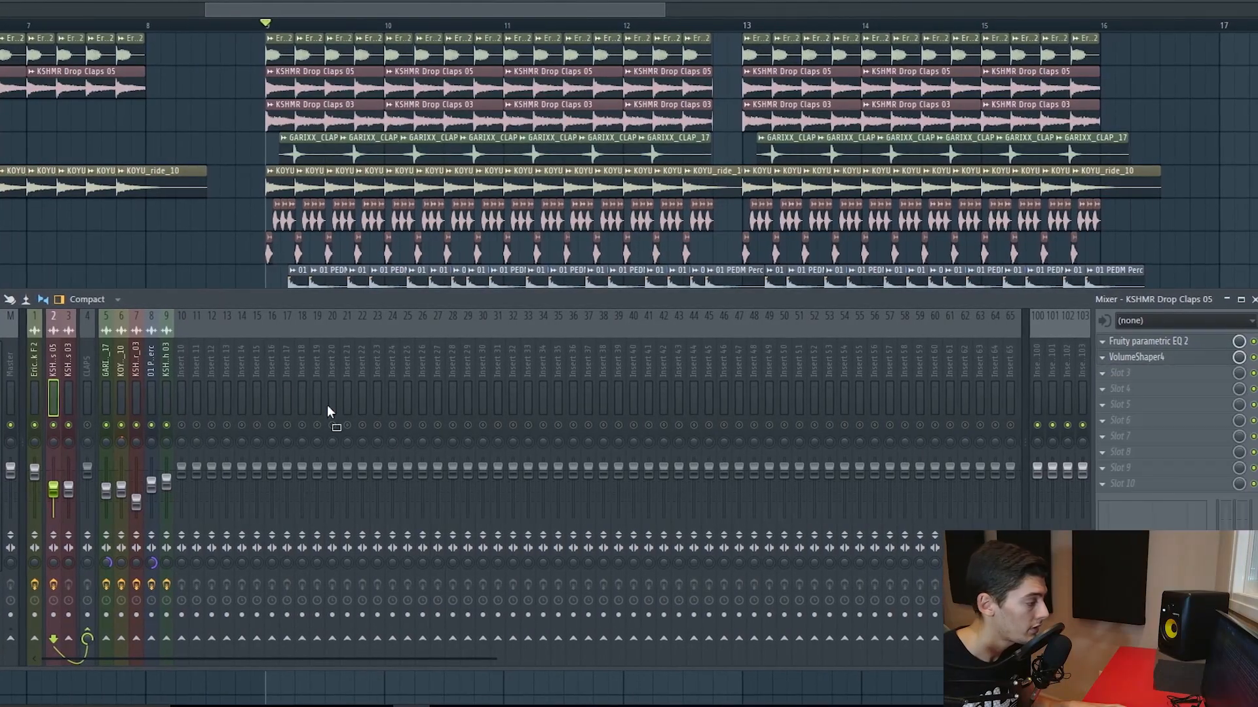
left_click(88, 370)
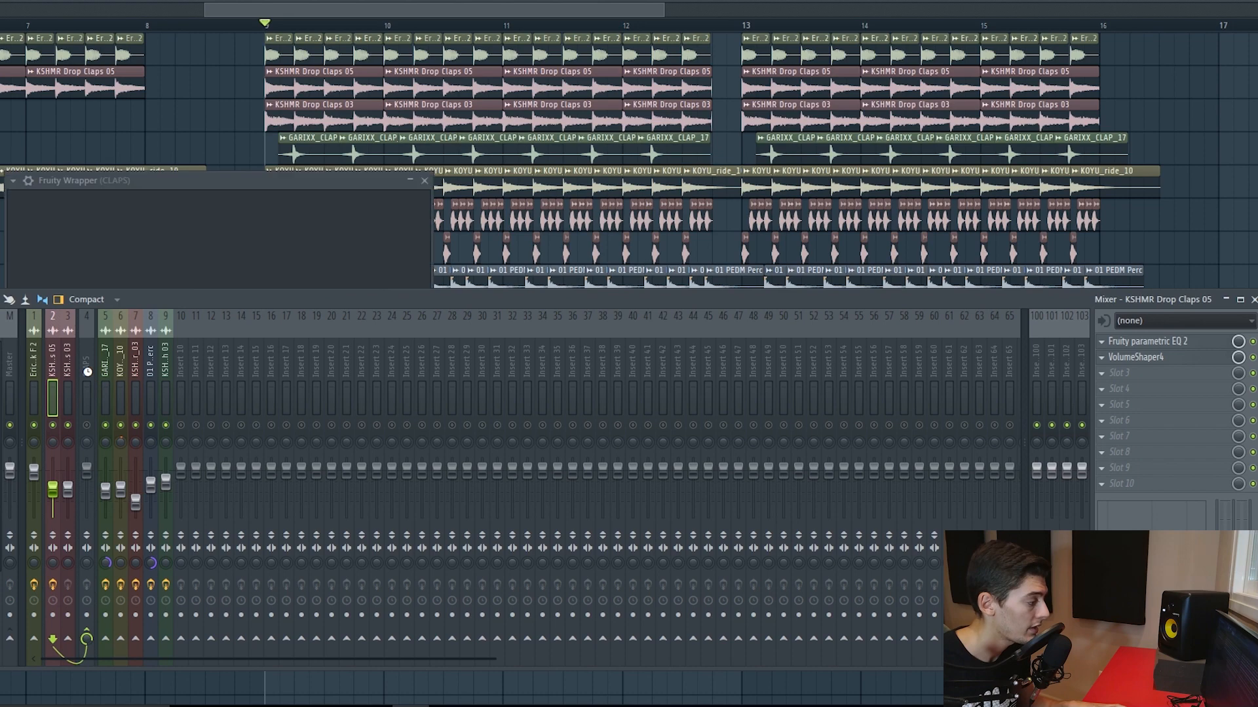
left_click(52, 368)
left_click(1103, 359)
mouse_move(1120, 377)
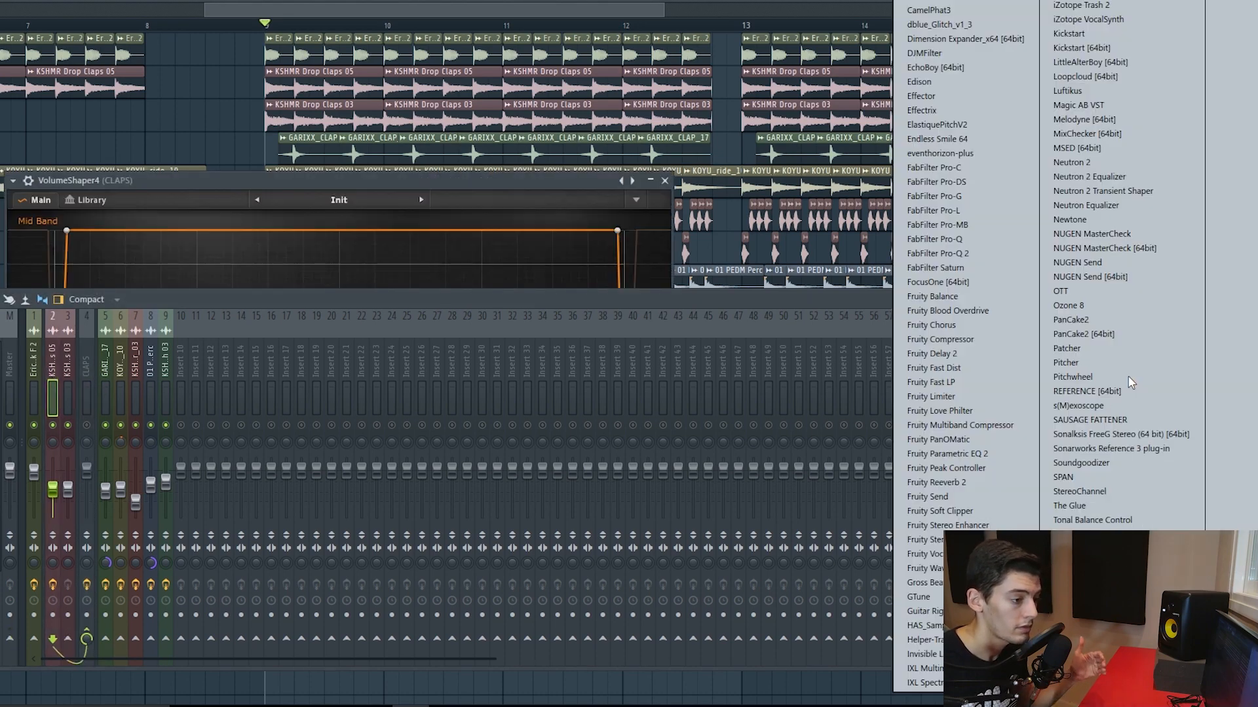
left_click(947, 454)
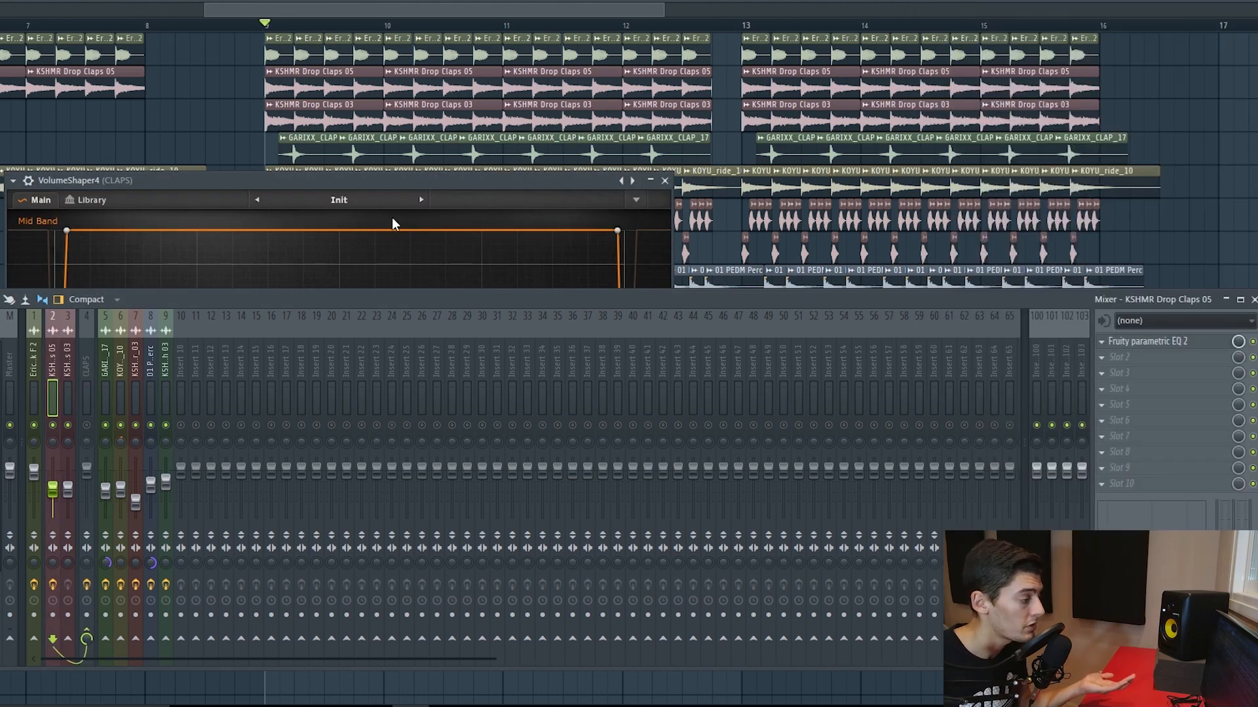
left_click(664, 181)
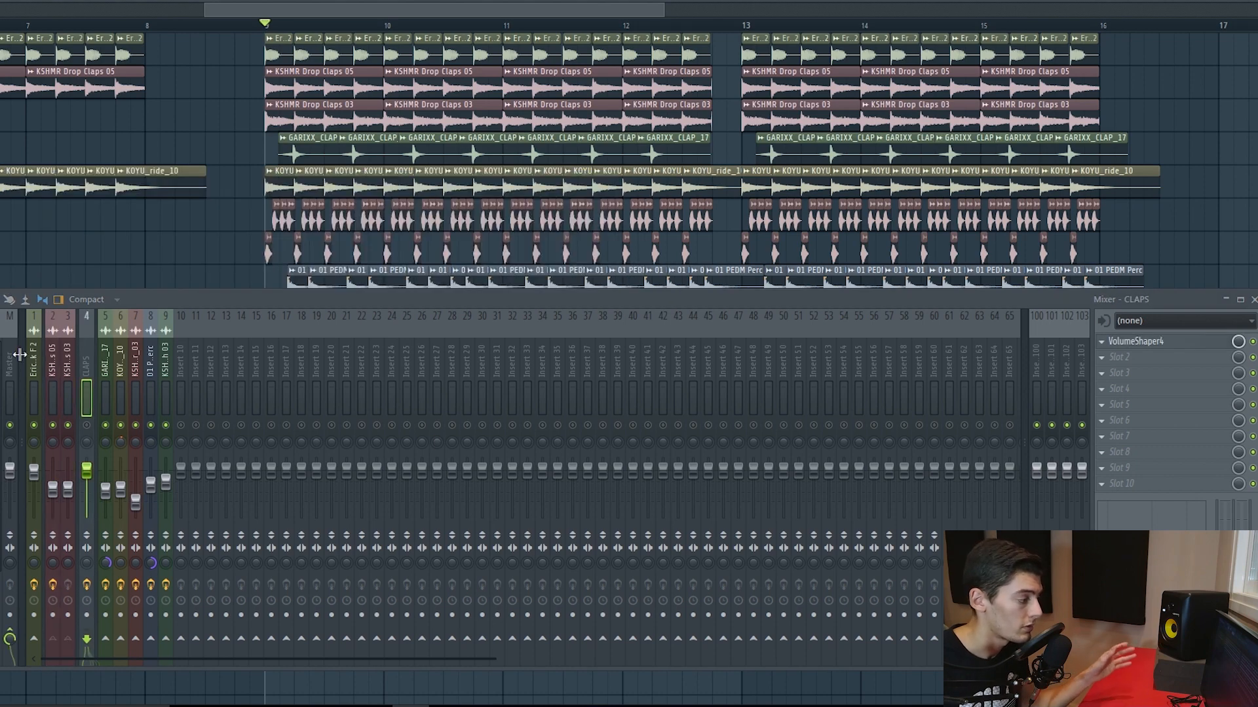
- Add Fruity Parametric EQ 2 to the KSHMR Drop Claps 03 insert
left_click(67, 361)
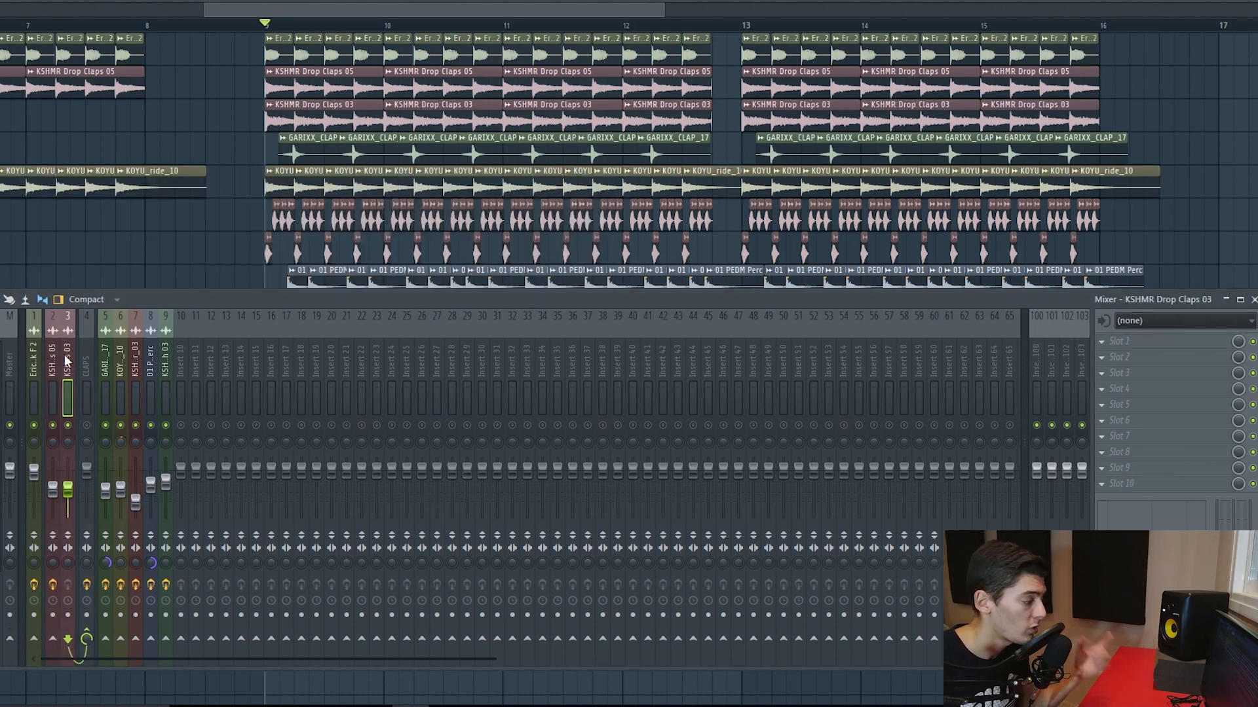
left_click(1124, 341)
left_click(974, 454)
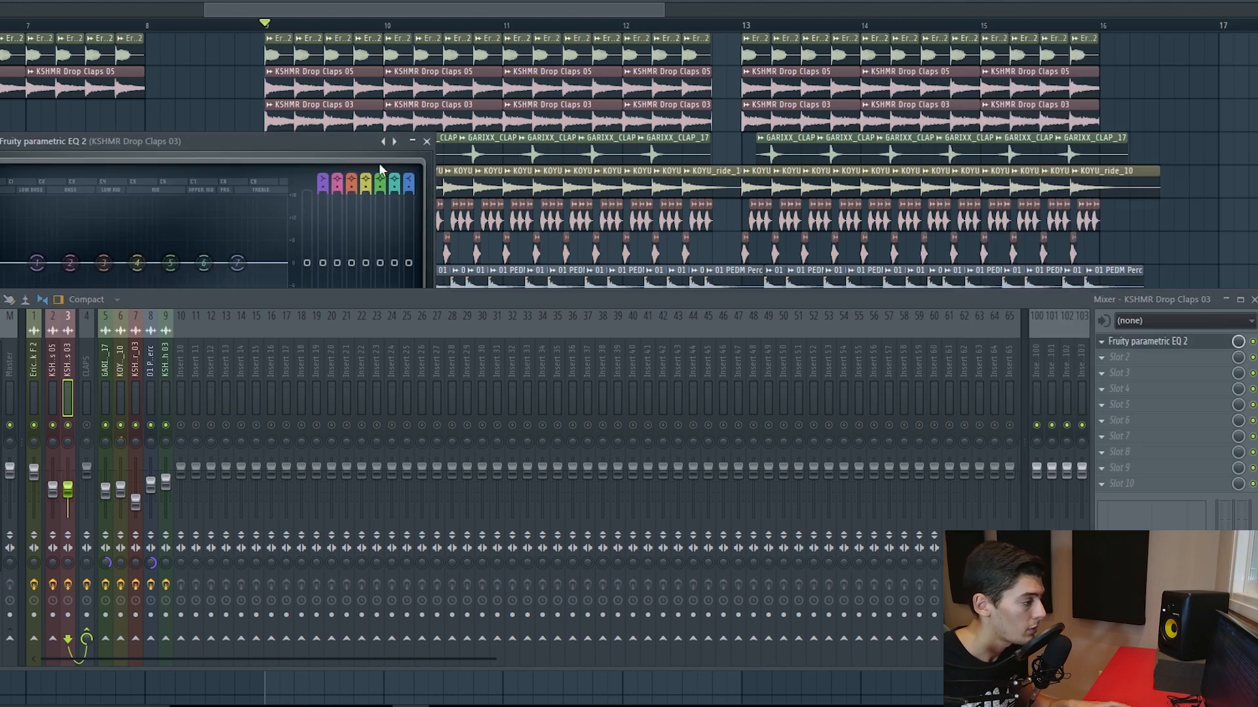
left_click_drag(310, 145, 585, 40)
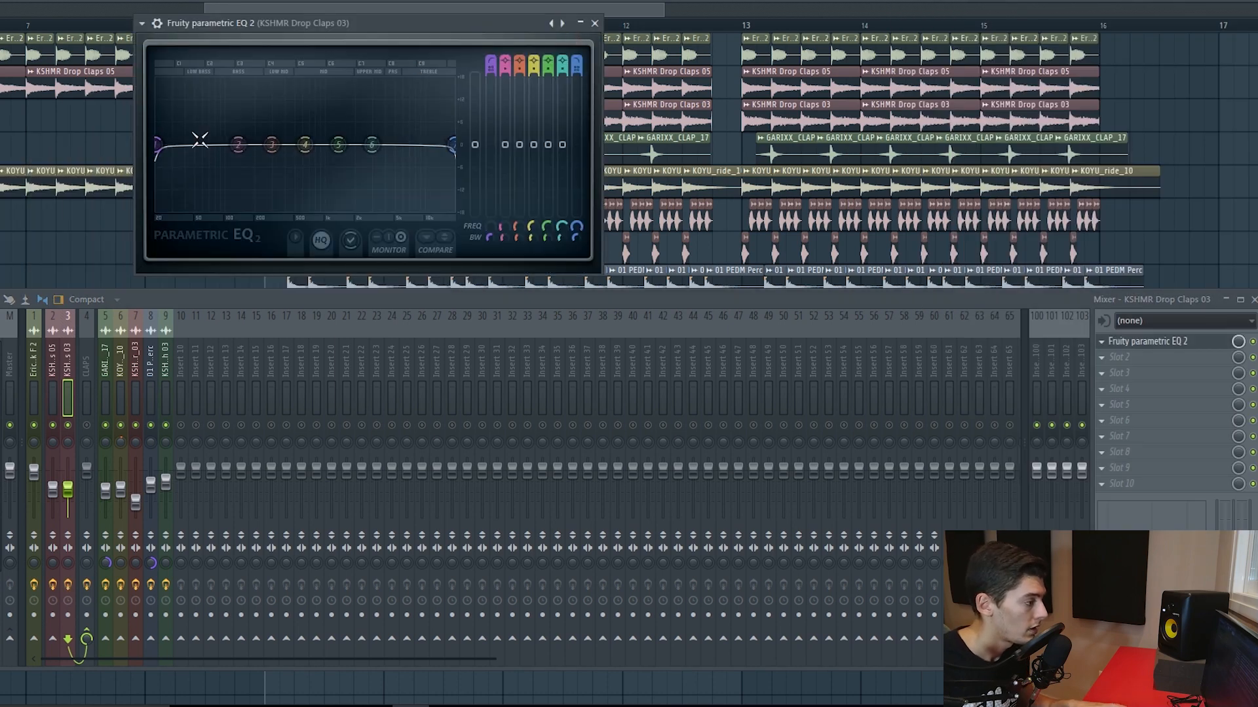
- Roll off the lows with band 1 and the highs with bands 6 and 7 on KSHMR Drop Claps 03 while auditioning it
key("space")
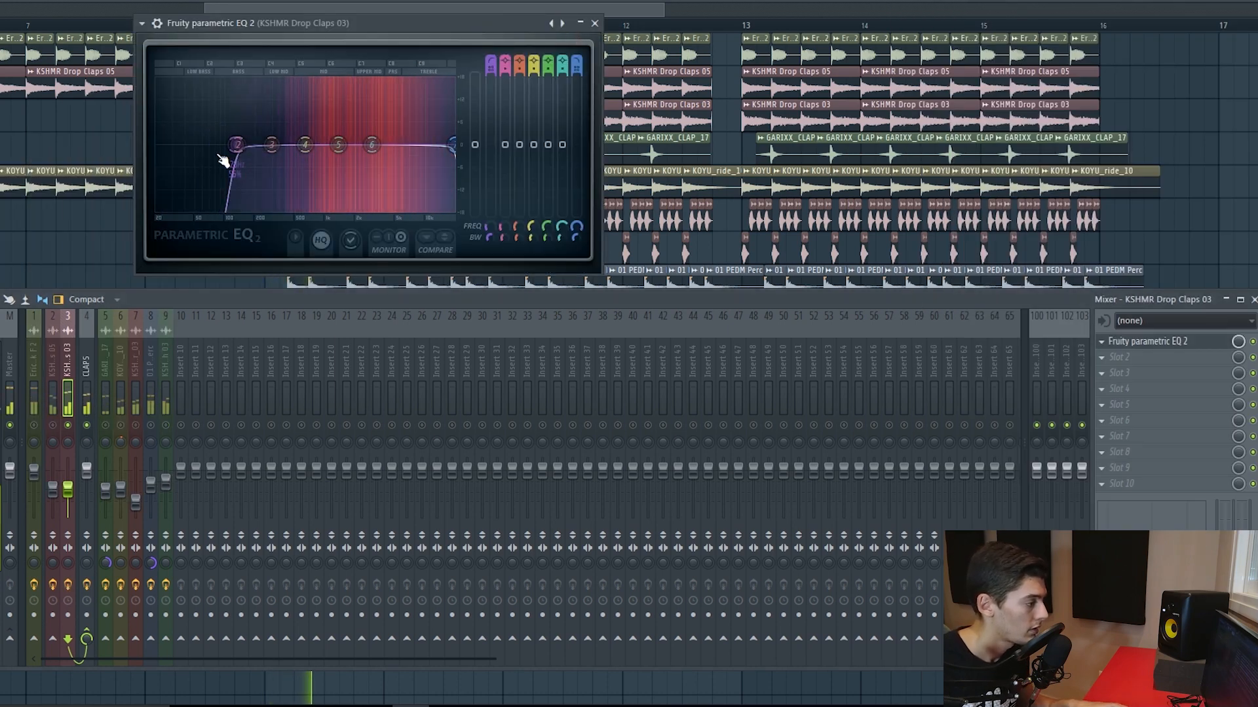
left_click_drag(225, 145, 262, 149)
key("space")
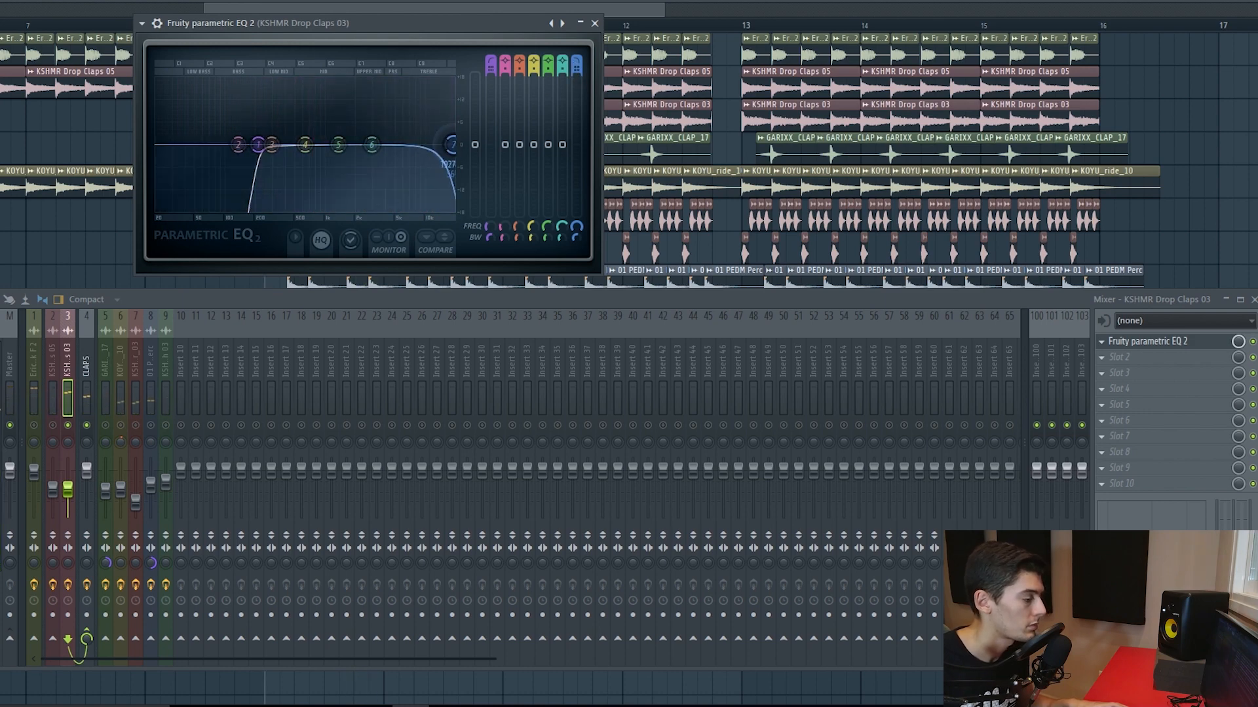
left_click_drag(404, 146, 418, 150)
key("space")
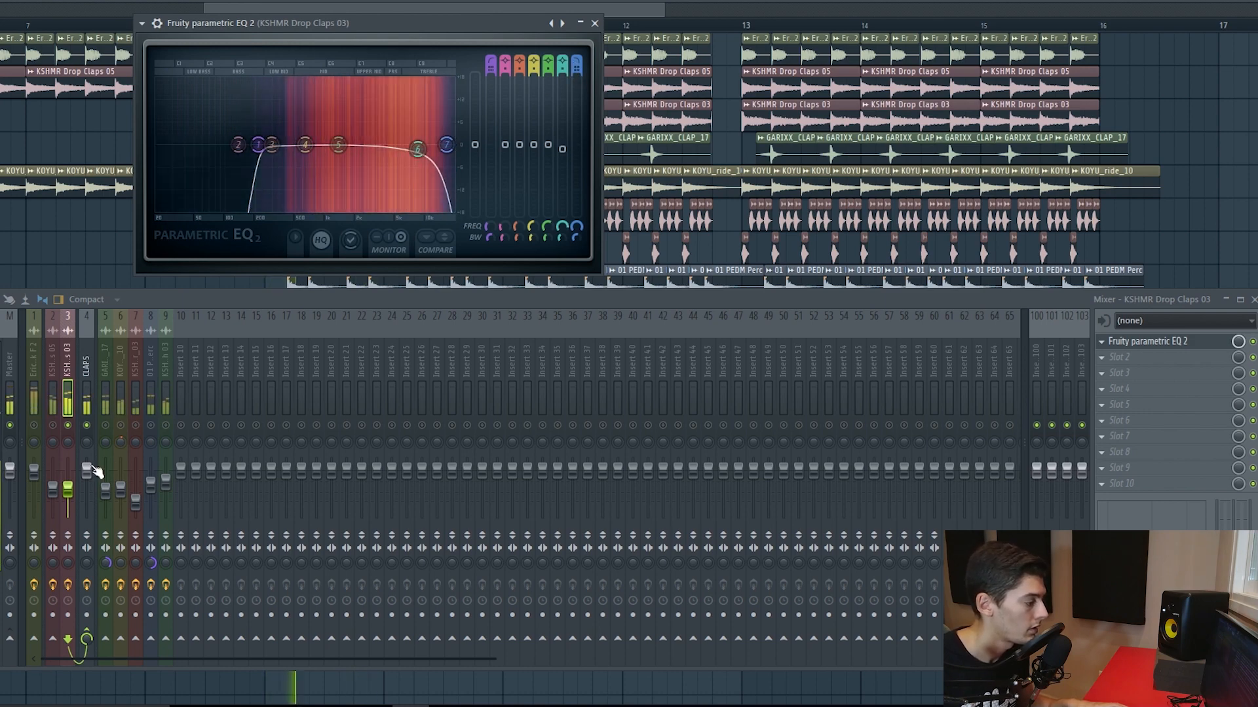
- Bring in KSHMR Drop Claps 05, lower the KSHMR Drop Claps 03 fader slightly and play both claps together
left_click(55, 372)
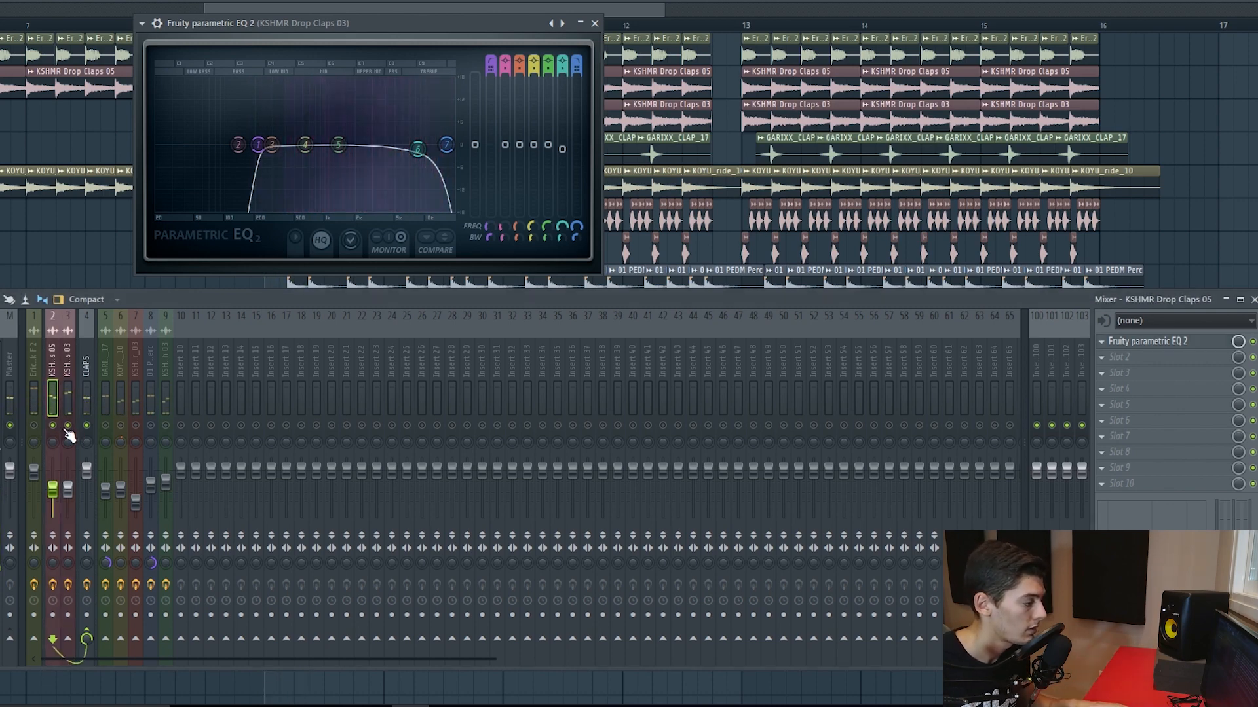
left_click(67, 490)
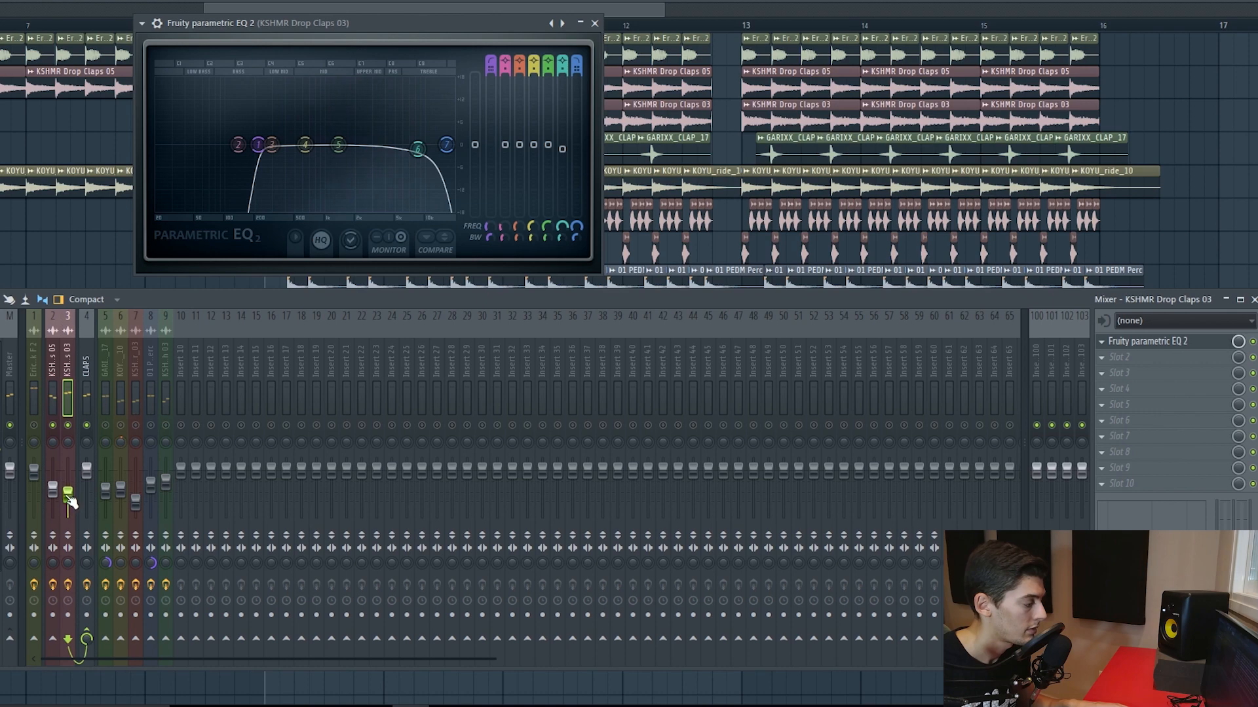
key("space")
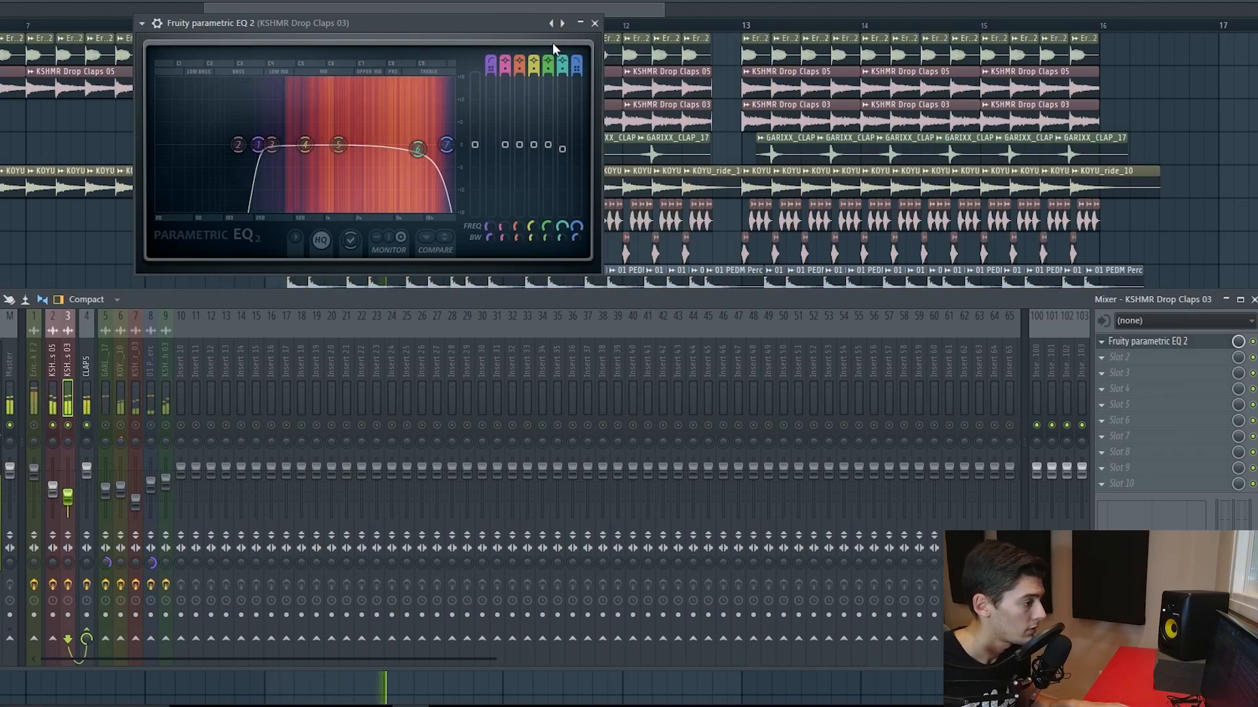
key("space")
left_click(594, 23)
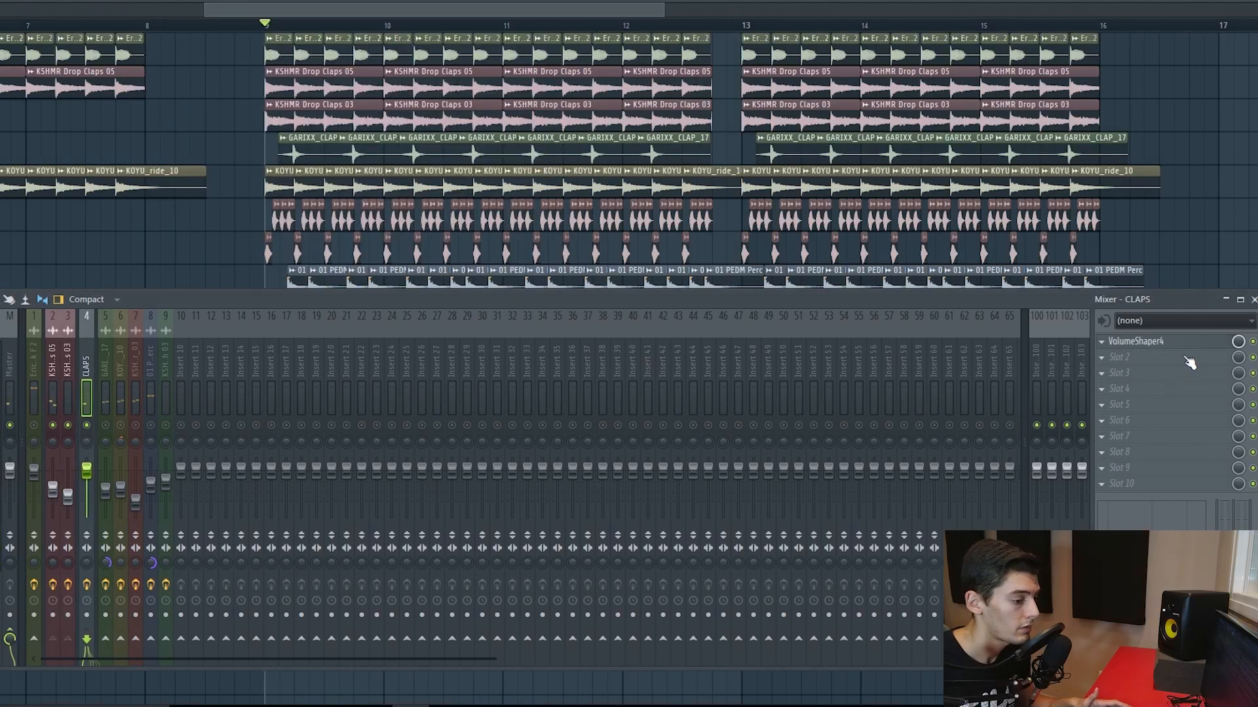
- Insert Fruity Parametric EQ 2 ahead of VolumeShaper4 on the CLAPS insert and play the claps
left_click(1145, 343)
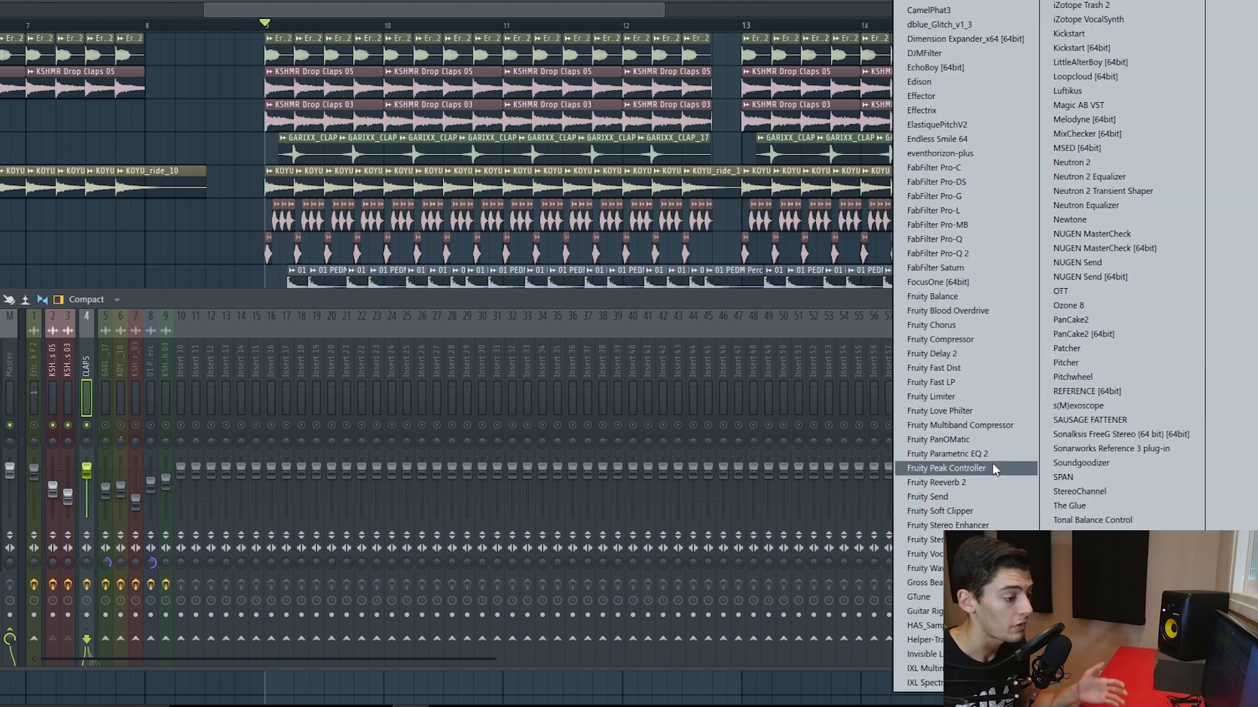
left_click(944, 465)
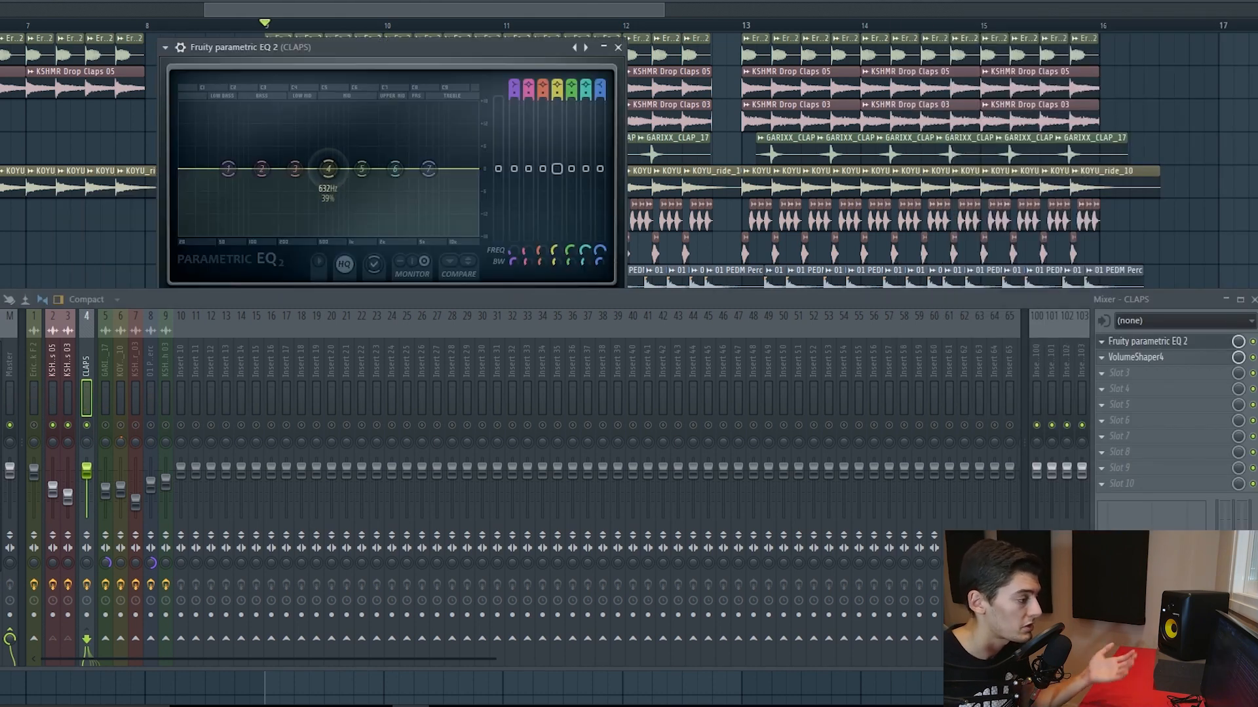
key("space")
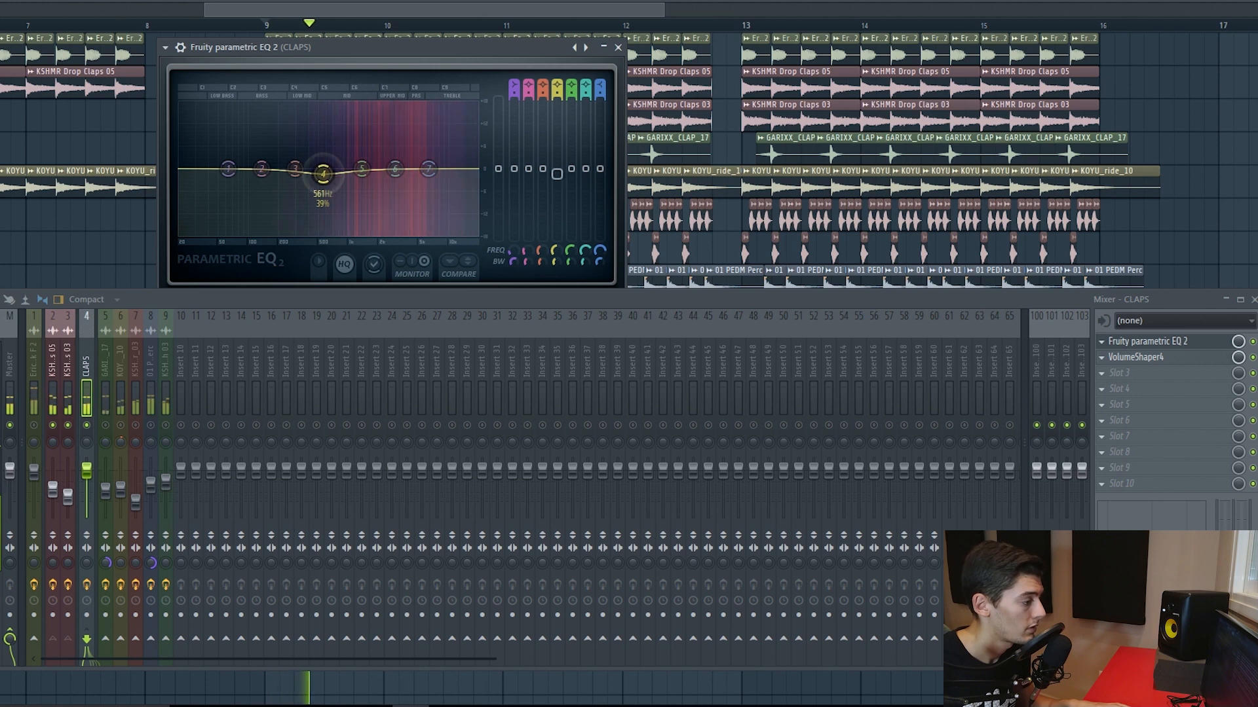
- Shape the CLAPS EQ: dip band 4 slightly around 570 Hz, lift band 6 slightly at about 12 kHz, and roll off the lows with band 1
left_click_drag(323, 174, 325, 176)
key("space")
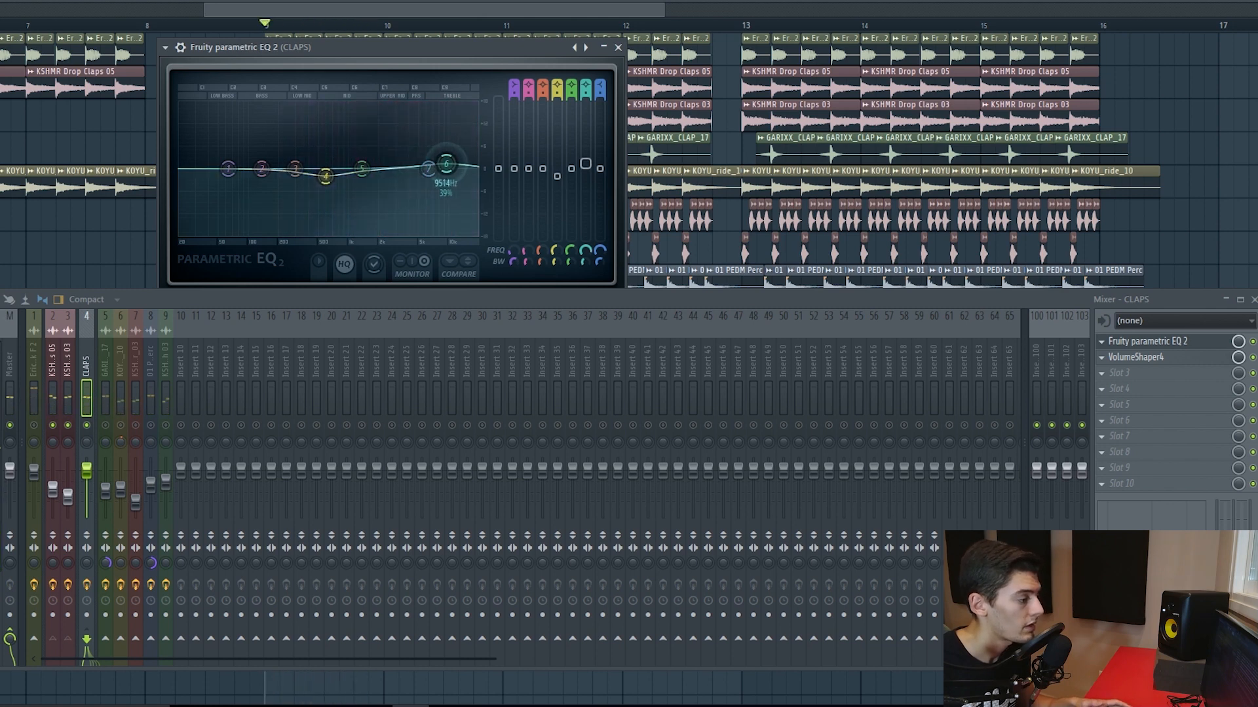
key("space")
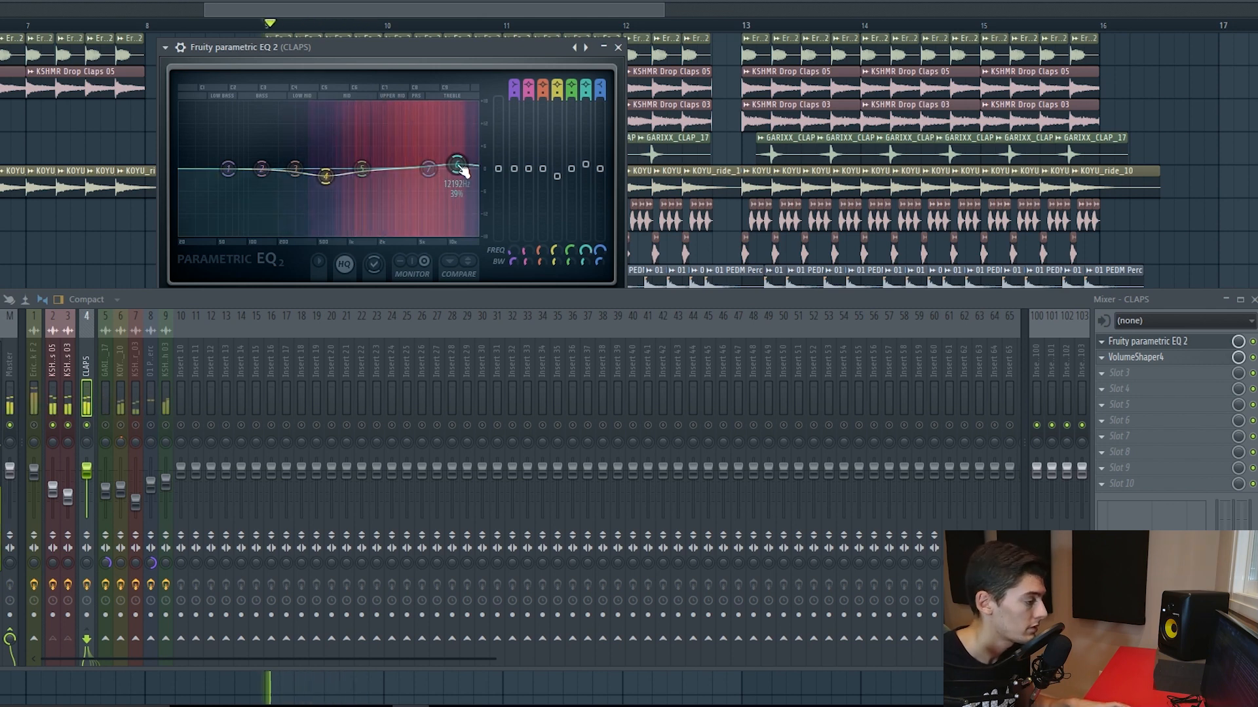
key("space")
left_click_drag(231, 172, 264, 235)
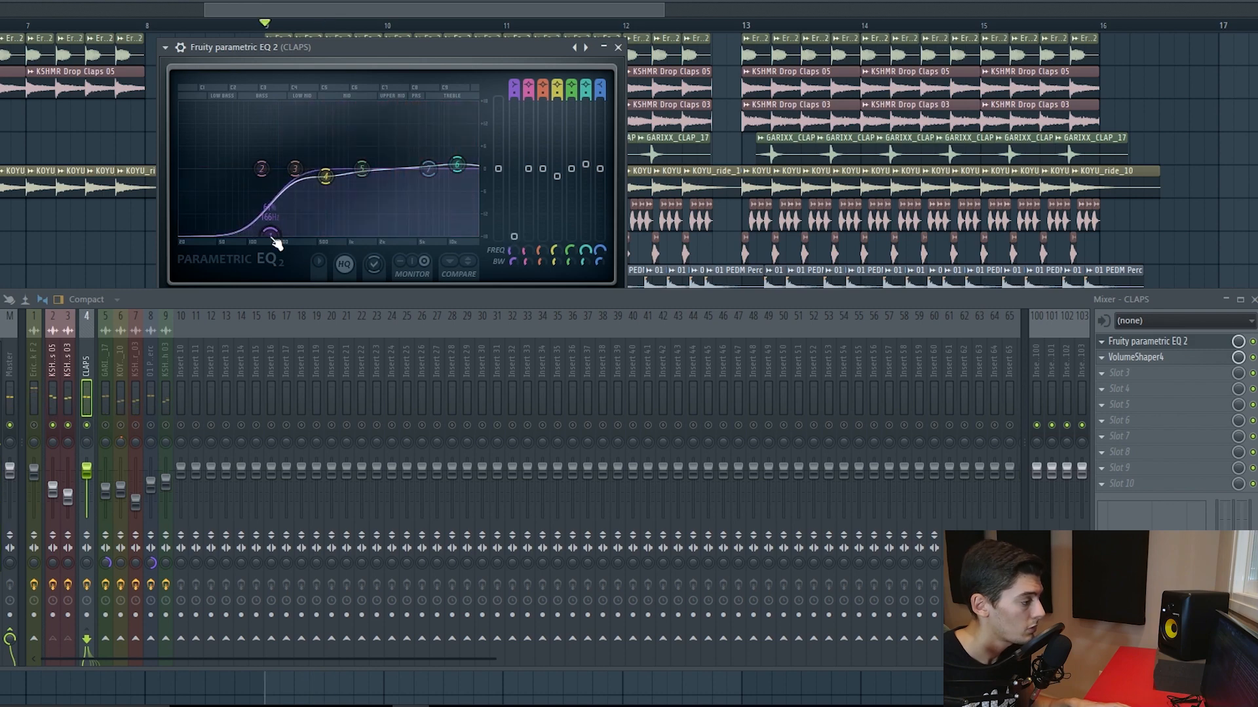
key("space")
left_click(618, 47)
key("space")
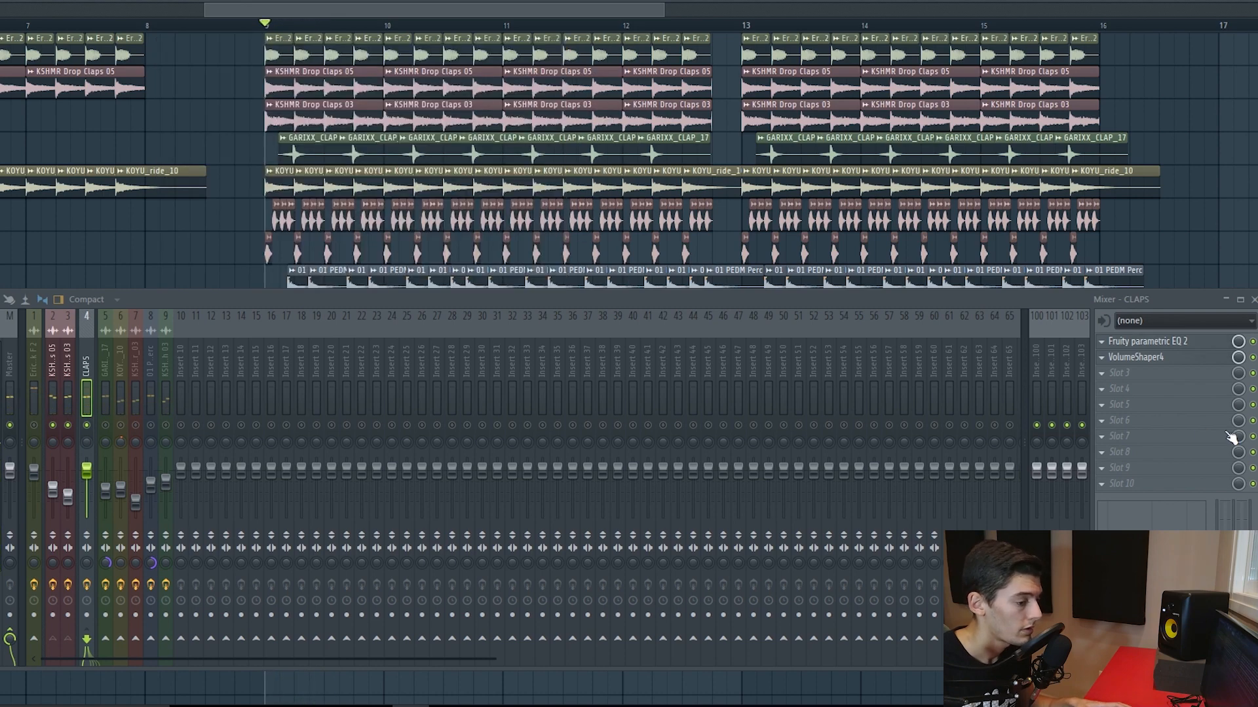
- Bring all inserts back into the mix and mute only KSHMR Drop Claps 03
left_click_drag(90, 438, 91, 436)
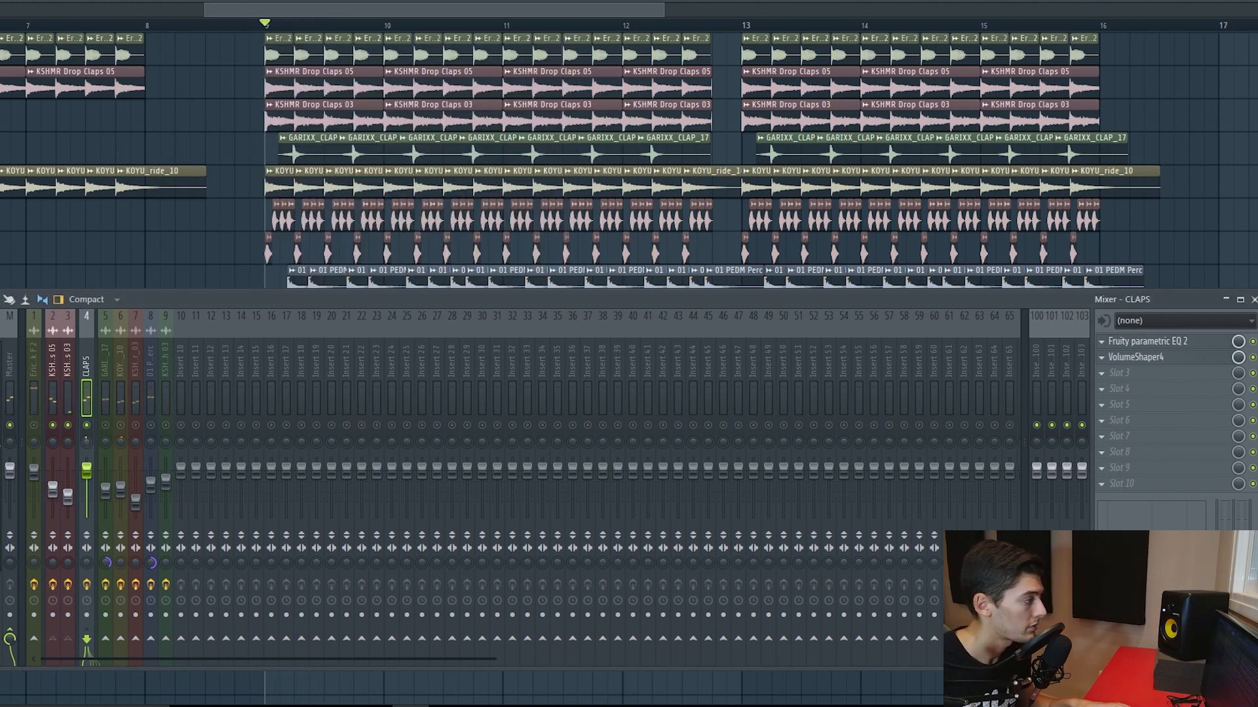
right_click(86, 426)
left_click(68, 426)
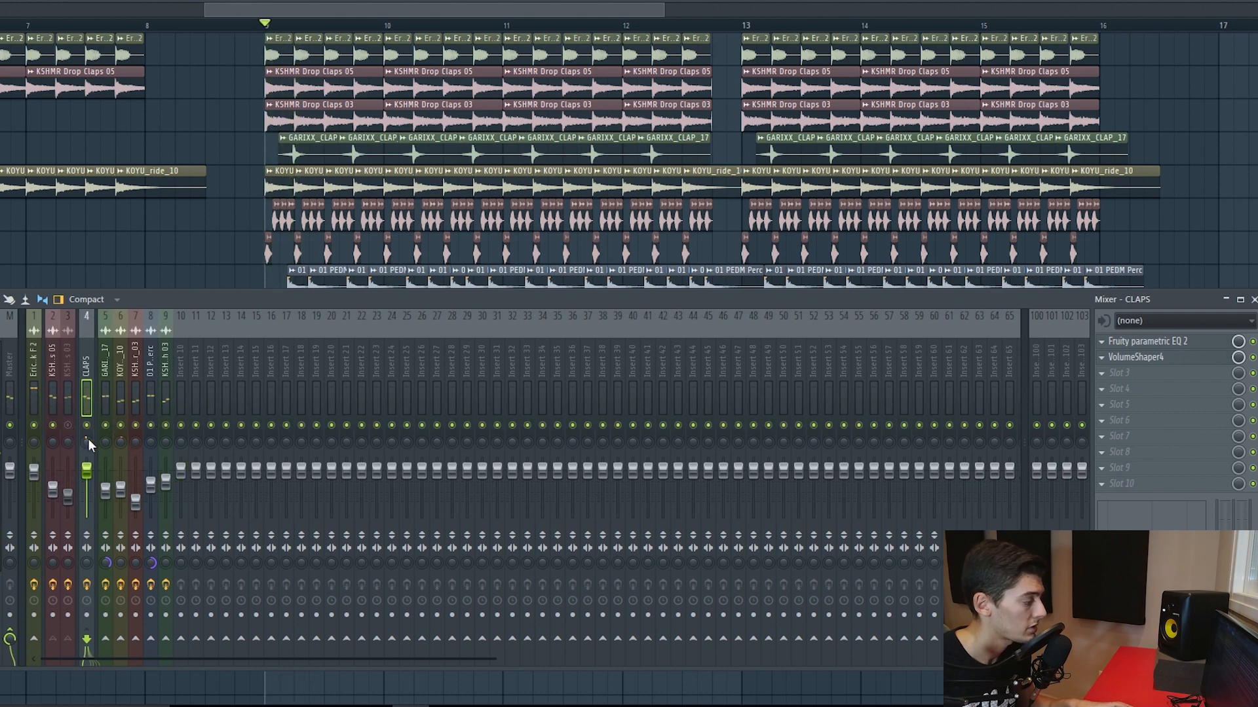
- Play the full groove without KSHMR Drop Claps 03, bring that clap back in and raise its fader slightly
key("space")
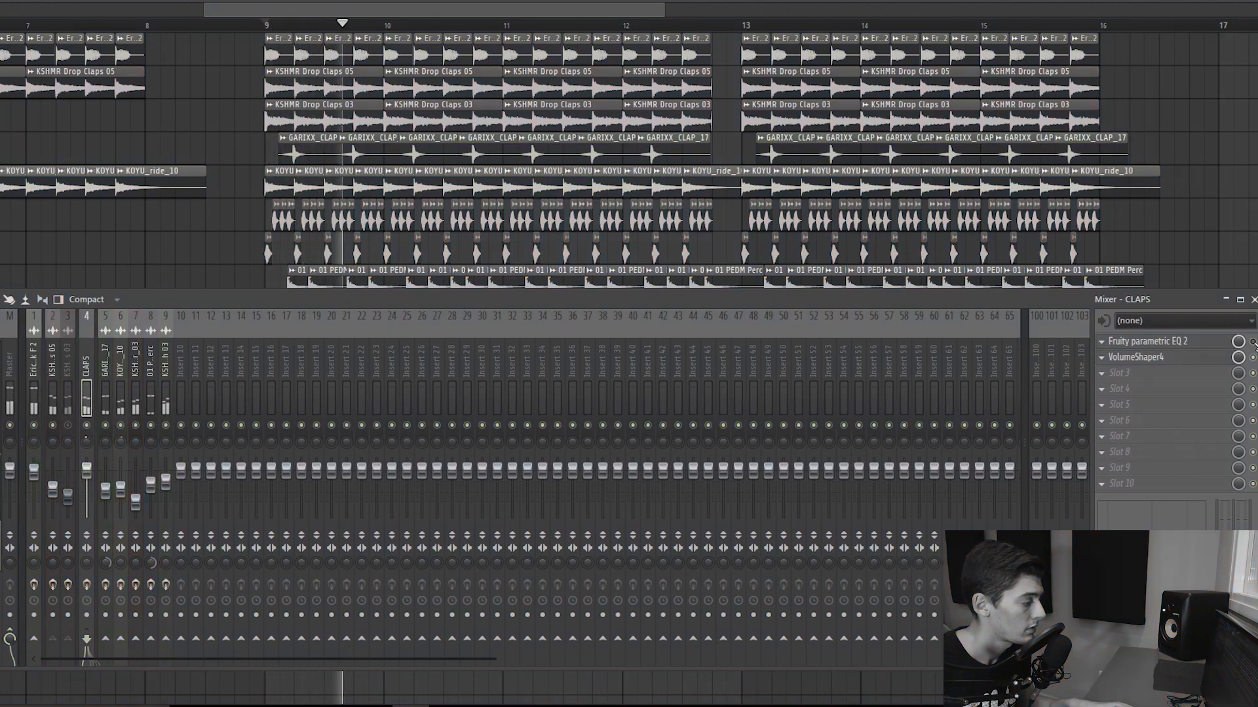
key("space")
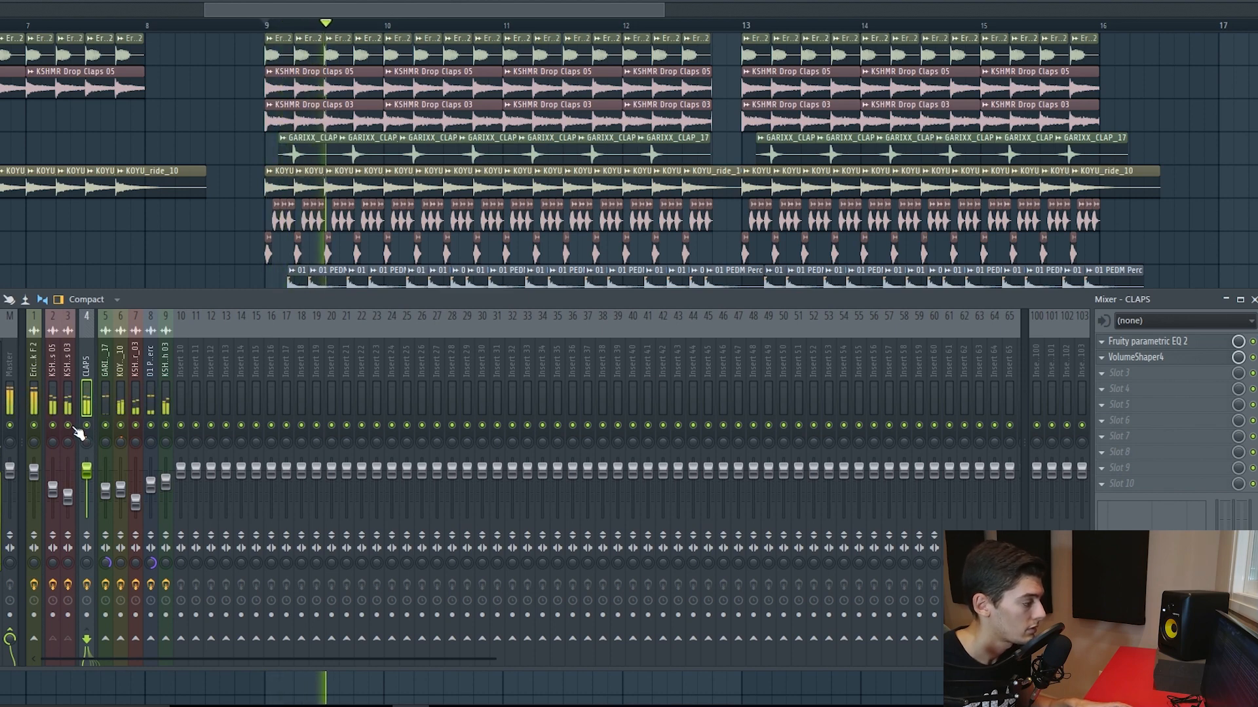
left_click(70, 507)
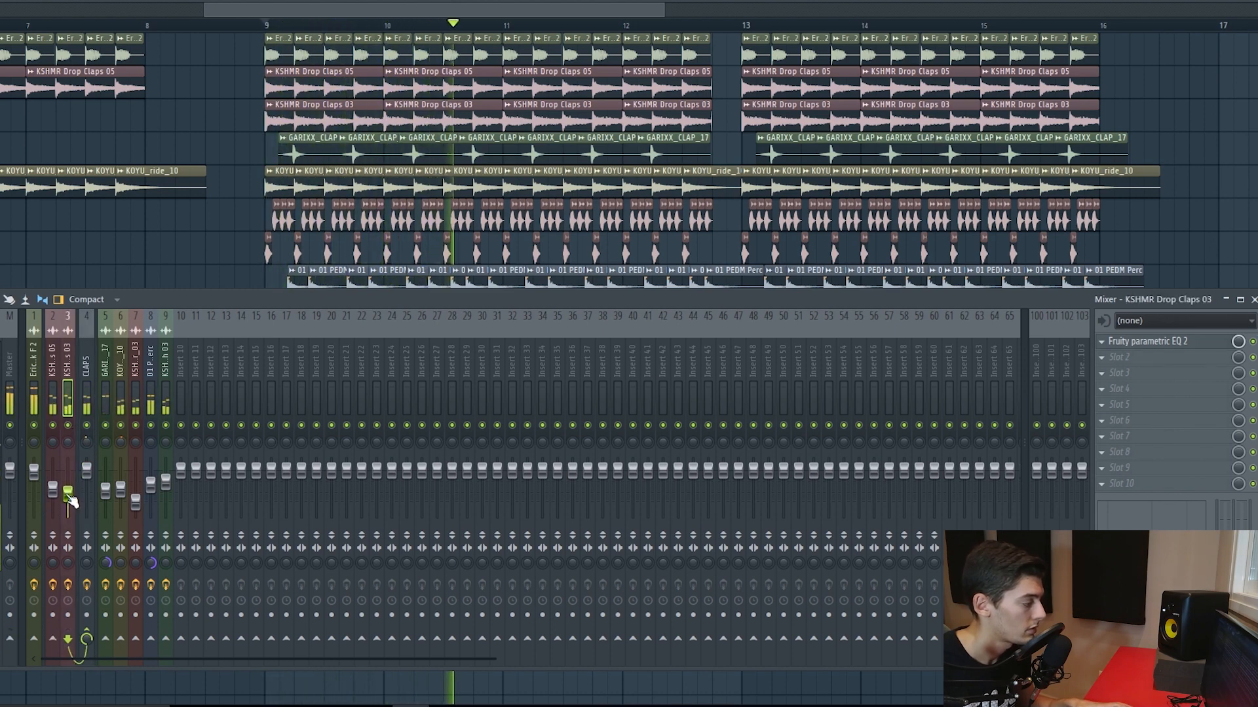